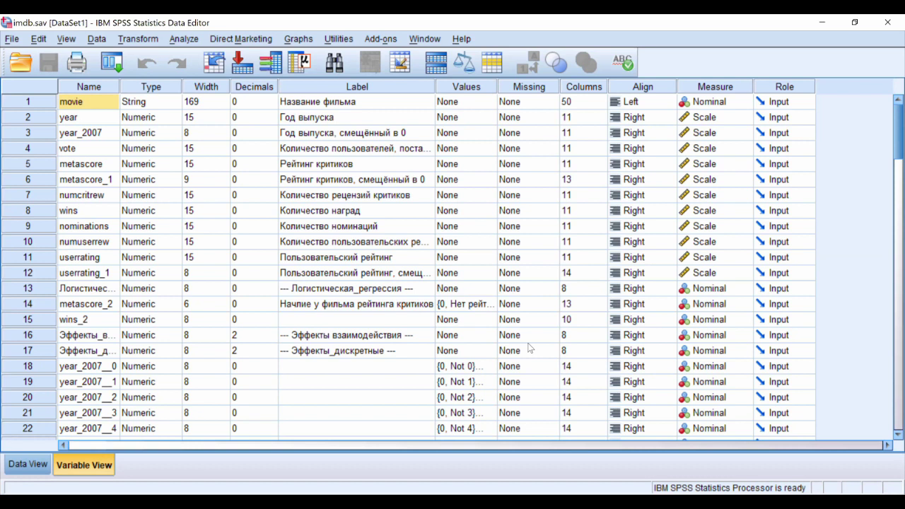
Correct the label of the metascore_2 variable to "Наличие у фильма рейтинга критиков".
{"action": "left_click", "coordinate": [328, 304]}
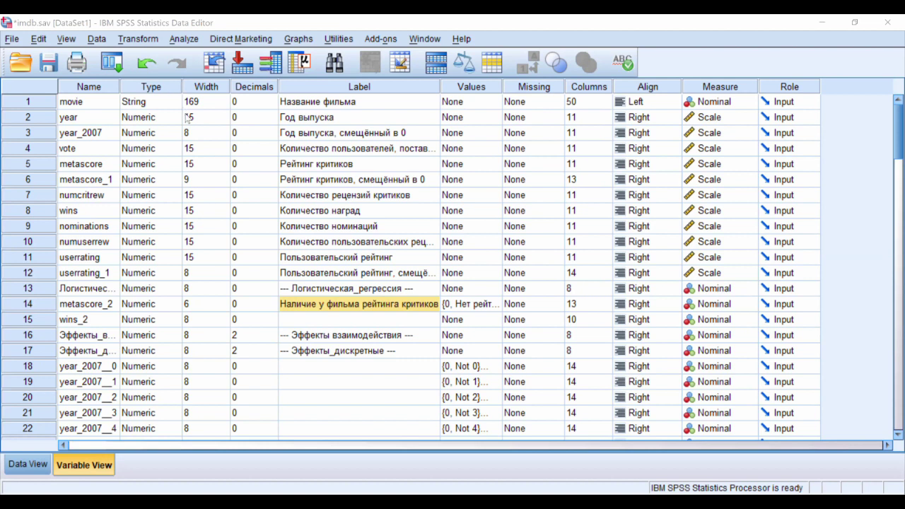
Set up a recode of the metascore variable into a different output variable named metascore_2.
{"action": "key", "text": "alt+t"}
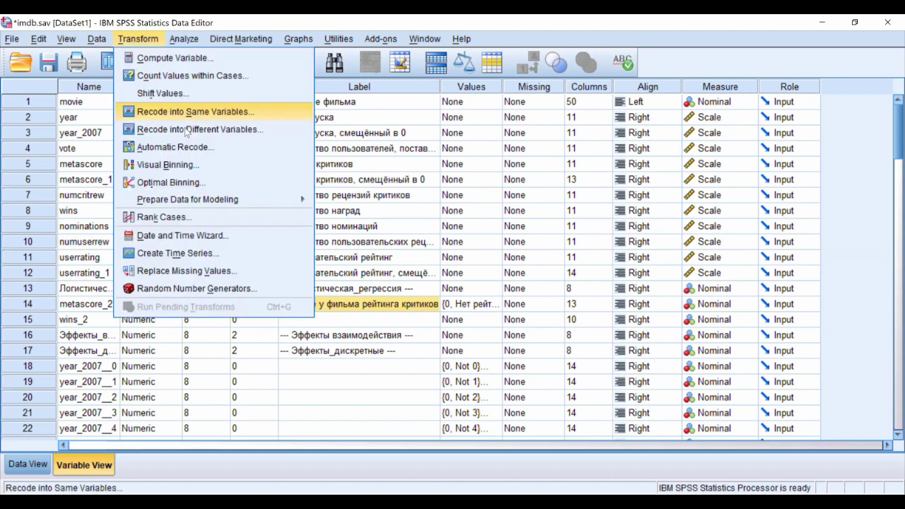
{"action": "left_click", "coordinate": [188, 132]}
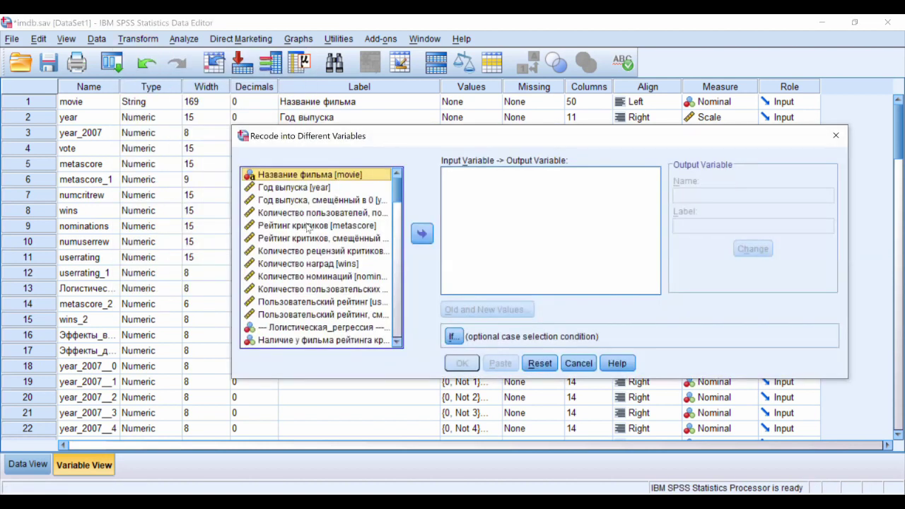
{"action": "left_click", "coordinate": [359, 230]}
{"action": "left_click", "coordinate": [422, 235]}
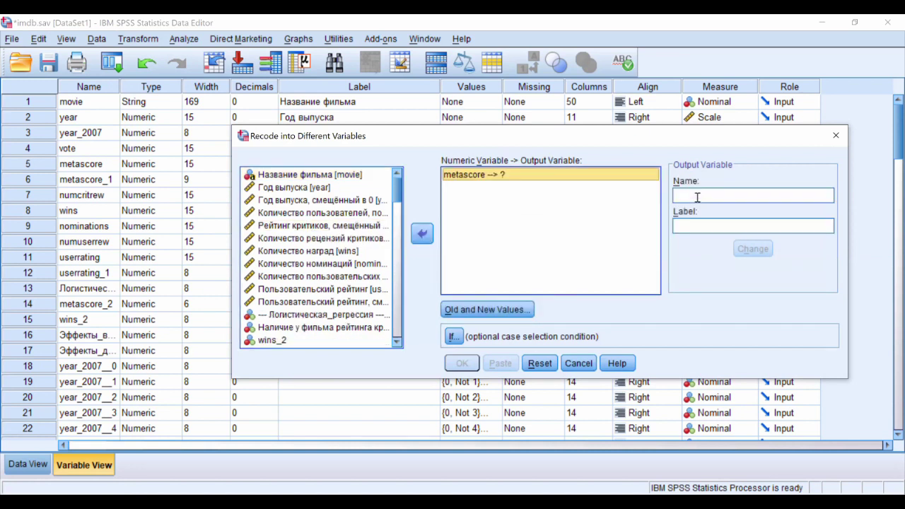
{"action": "left_click", "coordinate": [696, 197]}
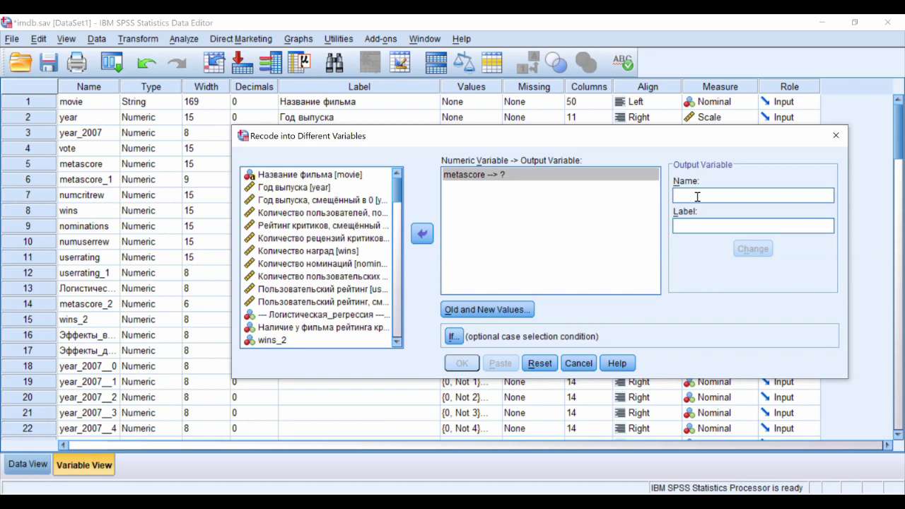
{"action": "type", "text": "metascore"}
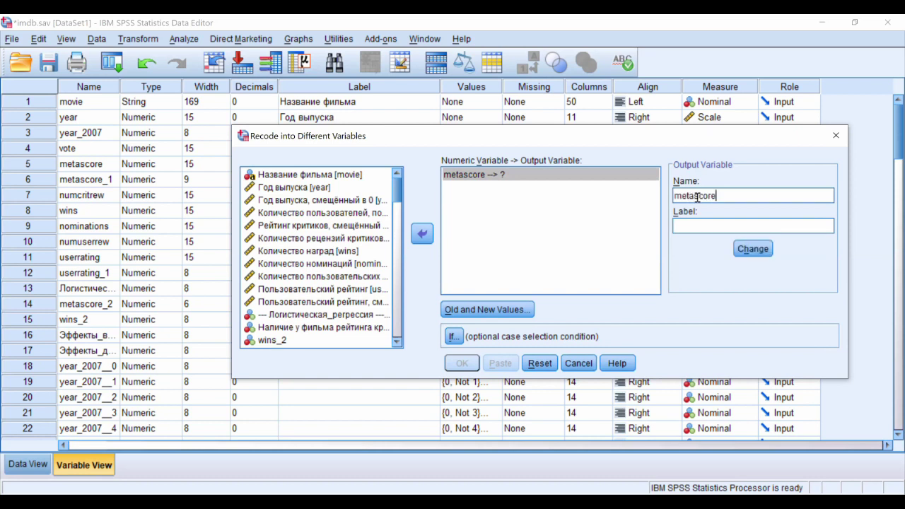
{"action": "type", "text": "_2"}
{"action": "left_click", "coordinate": [753, 248]}
Add a recoding rule for metascore_2 that converts system- or user-missing values to 0.
{"action": "left_click", "coordinate": [503, 311]}
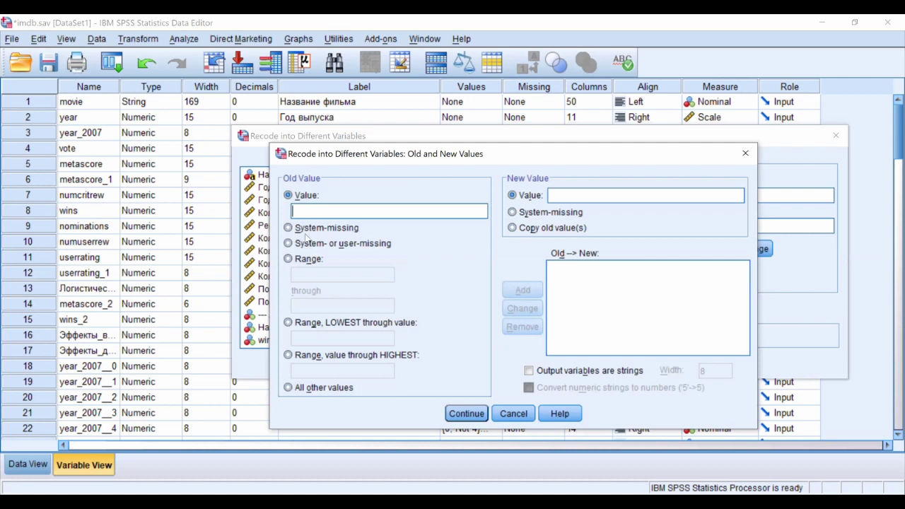
{"action": "left_click", "coordinate": [308, 244]}
{"action": "left_click", "coordinate": [607, 196]}
{"action": "type", "text": "0"}
{"action": "left_click", "coordinate": [522, 290]}
Specify 1 as the new value for all other values and leave the recode setup.
{"action": "left_click", "coordinate": [325, 387]}
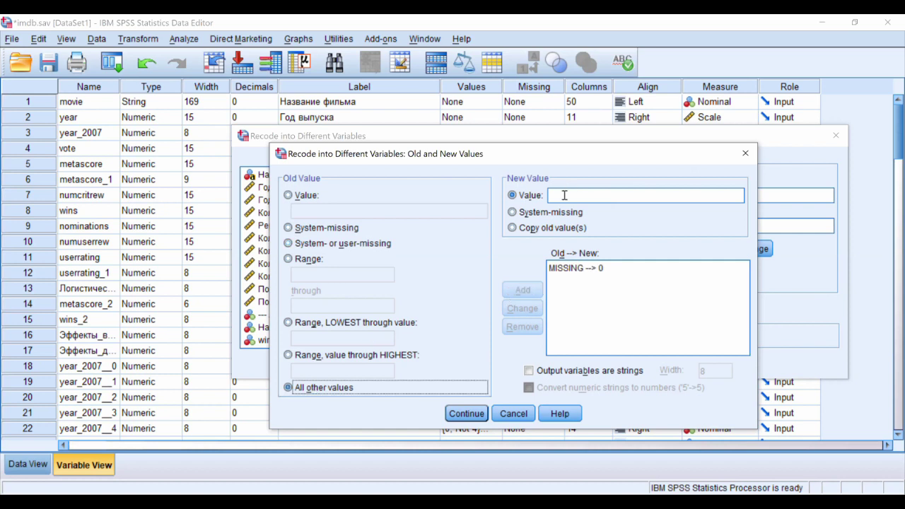
{"action": "left_click", "coordinate": [564, 195]}
{"action": "type", "text": "1"}
{"action": "left_click", "coordinate": [510, 293]}
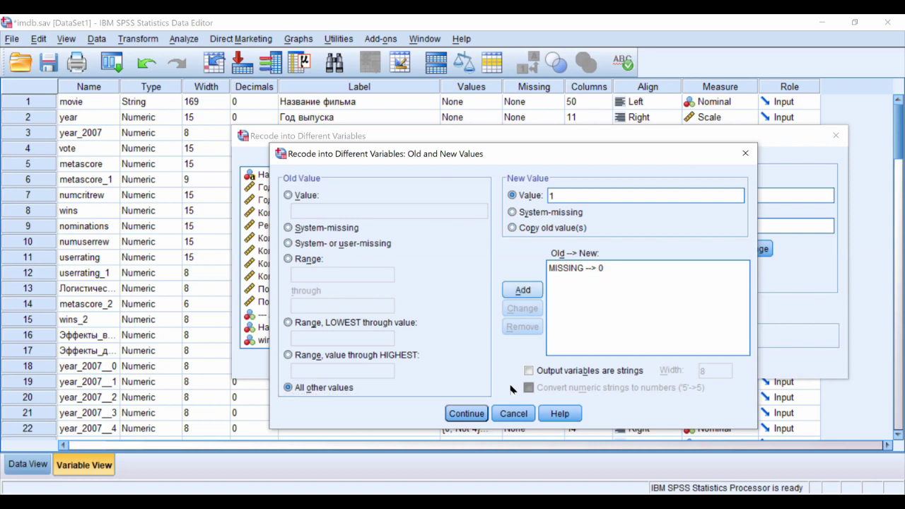
{"action": "left_click", "coordinate": [466, 413]}
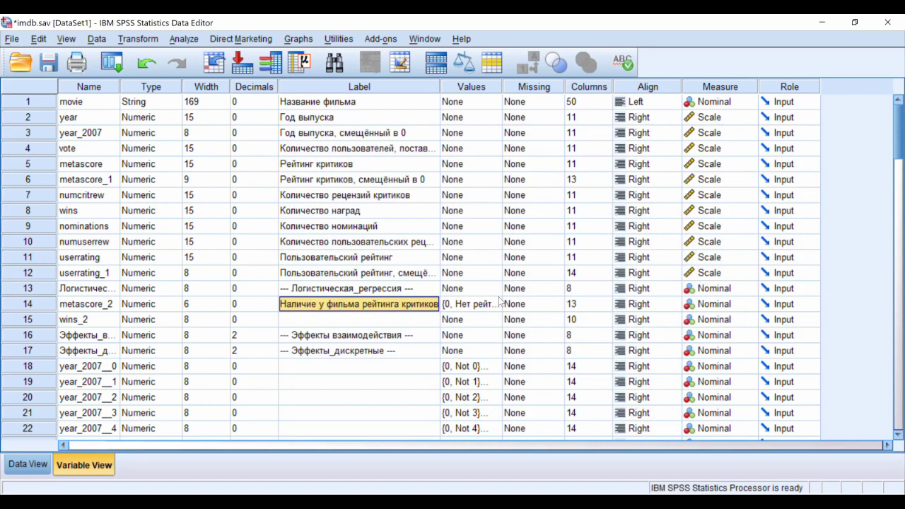
Review the value labels assigned to codes 0 and 1 of the metascore_2 variable.
{"action": "left_click", "coordinate": [495, 306]}
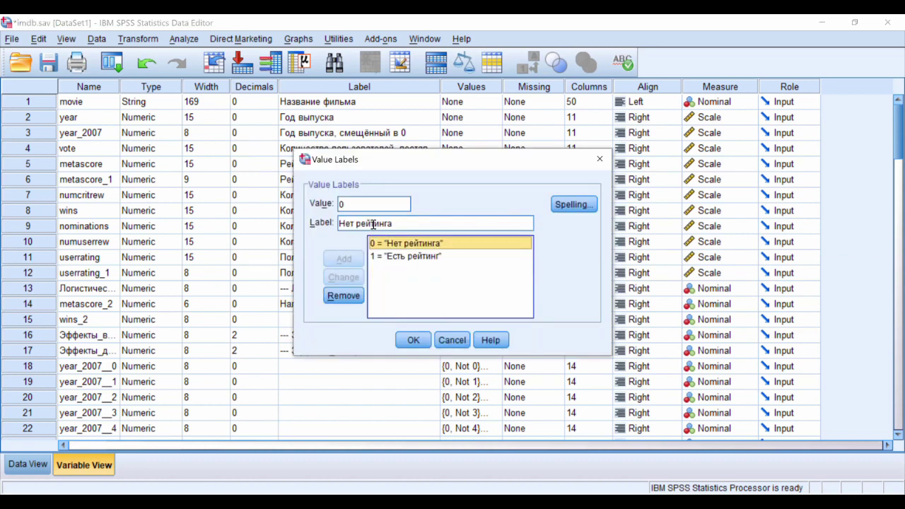
{"action": "key", "text": "Down"}
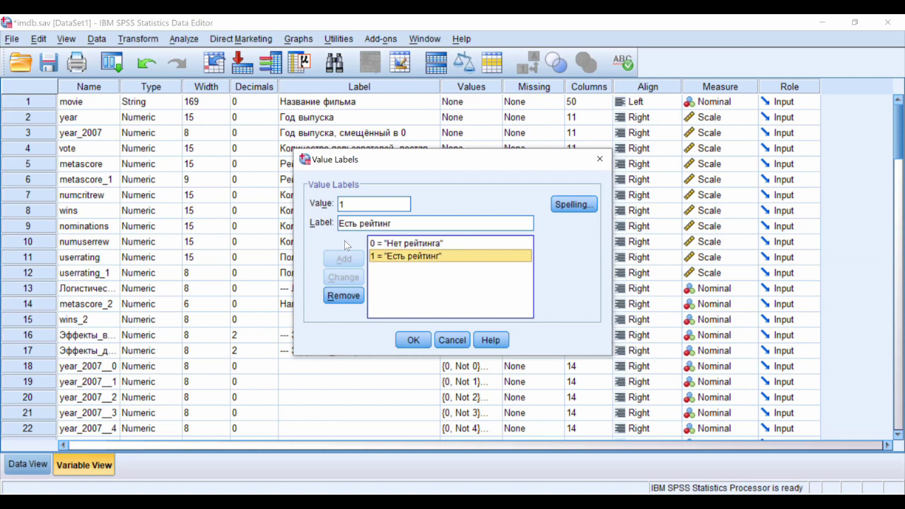
{"action": "key", "text": "Return"}
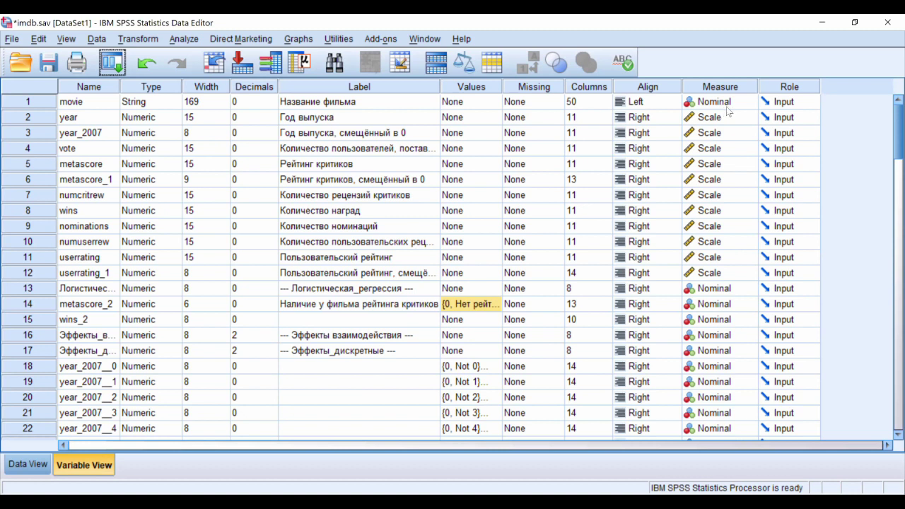
{"action": "left_click", "coordinate": [499, 302]}
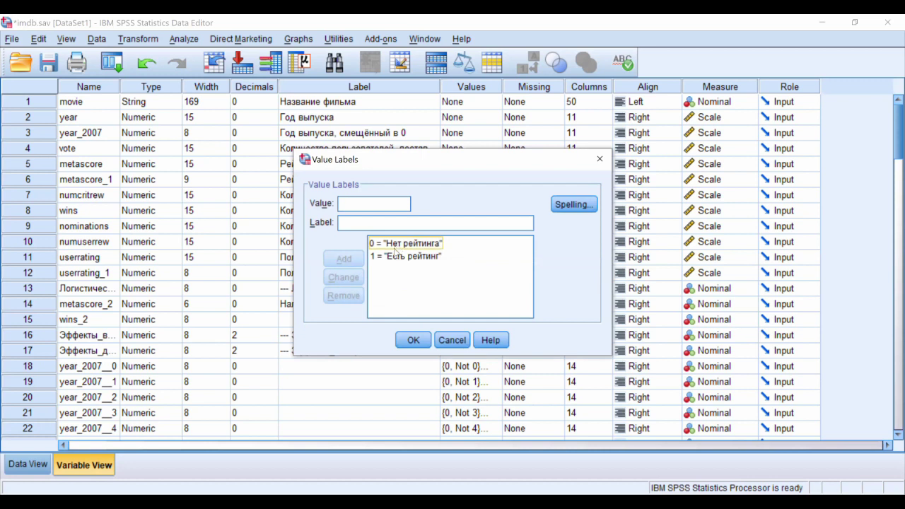
{"action": "left_click", "coordinate": [373, 260]}
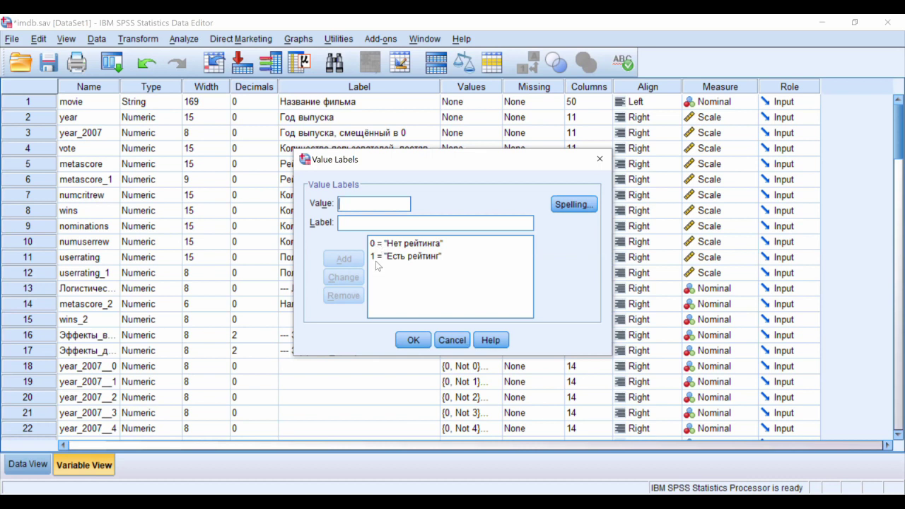
{"action": "left_click", "coordinate": [378, 246]}
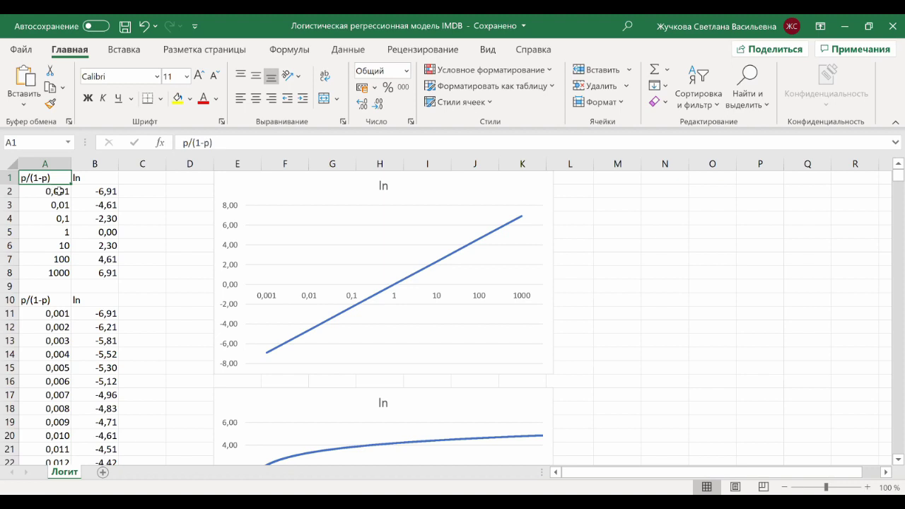
Switch to the Excel workbook and compare the p/(1-p) values in A2:A8 with their logarithms in column B and the chart beside them.
{"action": "left_click", "coordinate": [50, 197]}
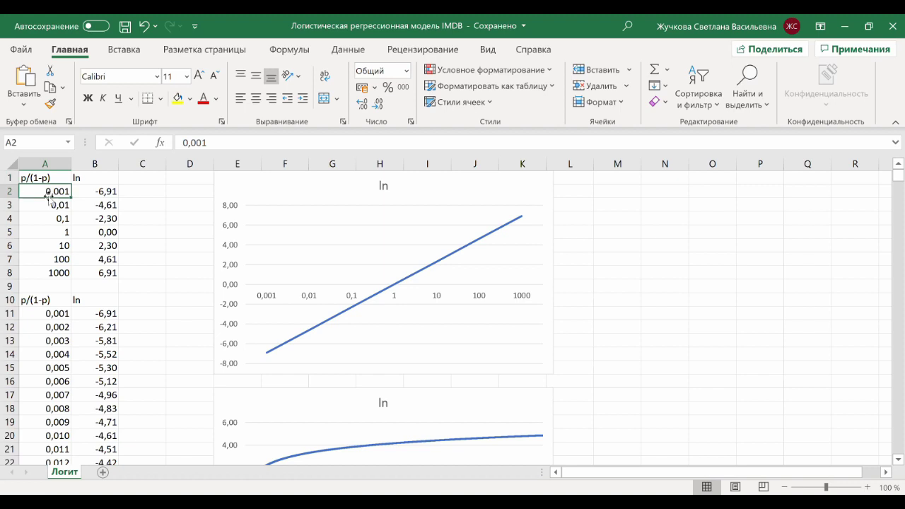
{"action": "left_click", "coordinate": [97, 192]}
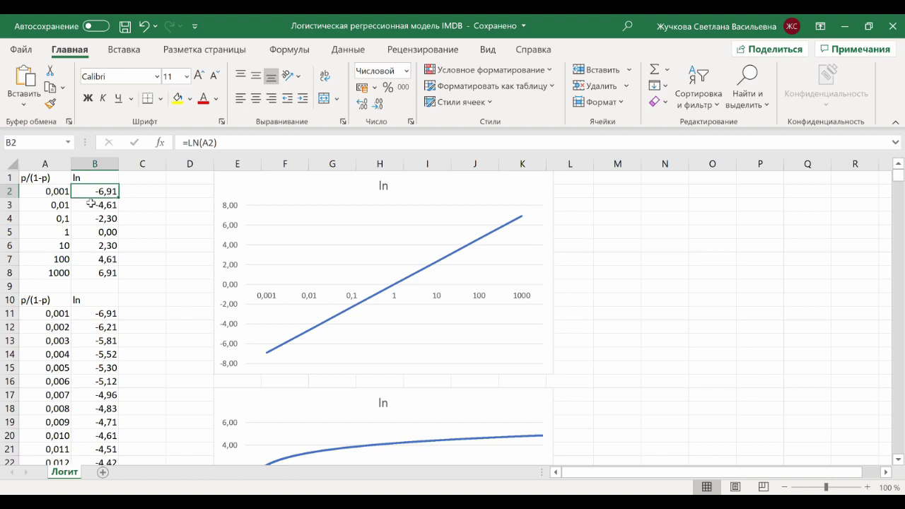
{"action": "left_click", "coordinate": [59, 272]}
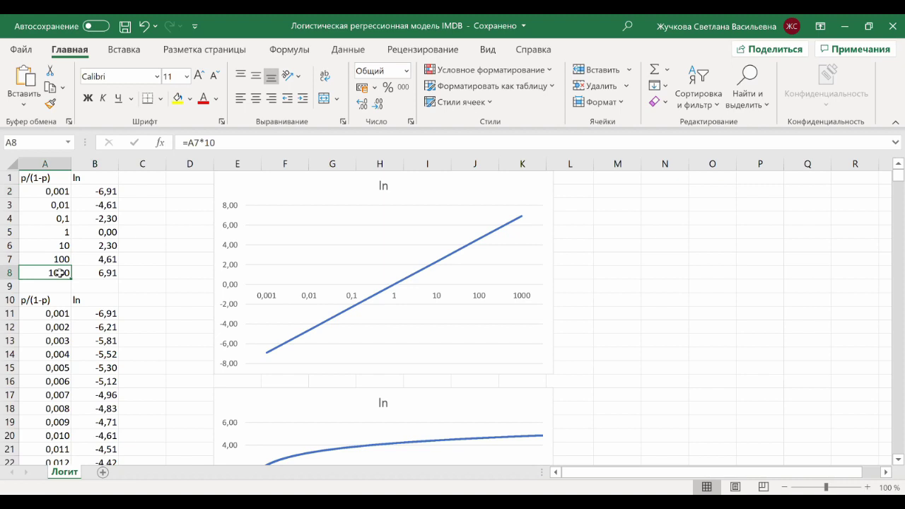
{"action": "key", "text": "Right"}
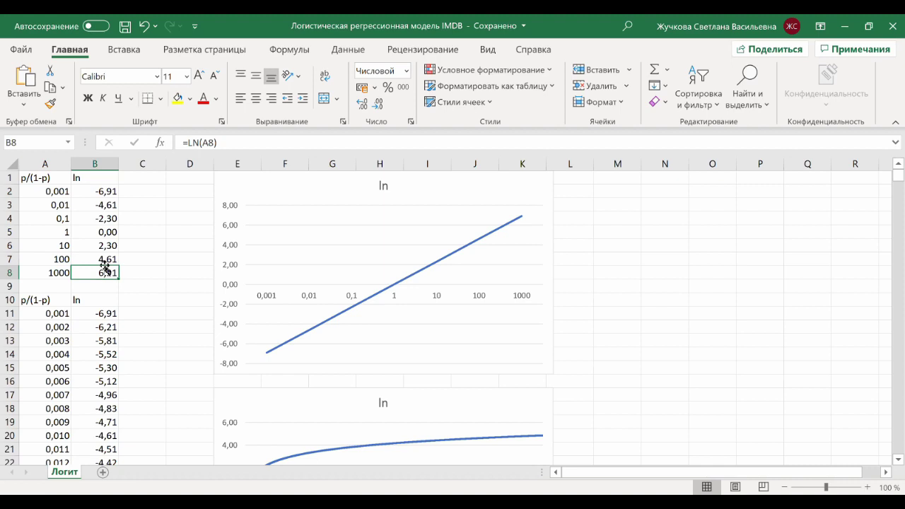
{"action": "left_click", "coordinate": [101, 232]}
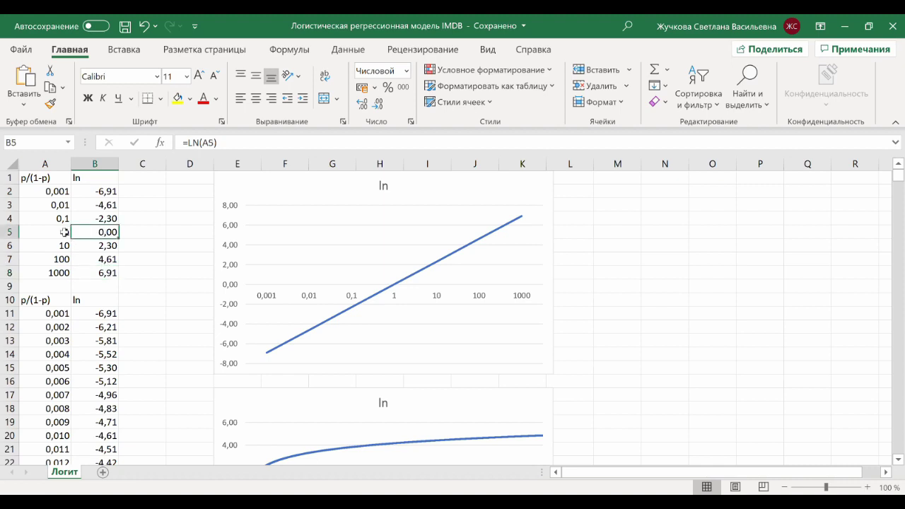
{"action": "left_click", "coordinate": [64, 232]}
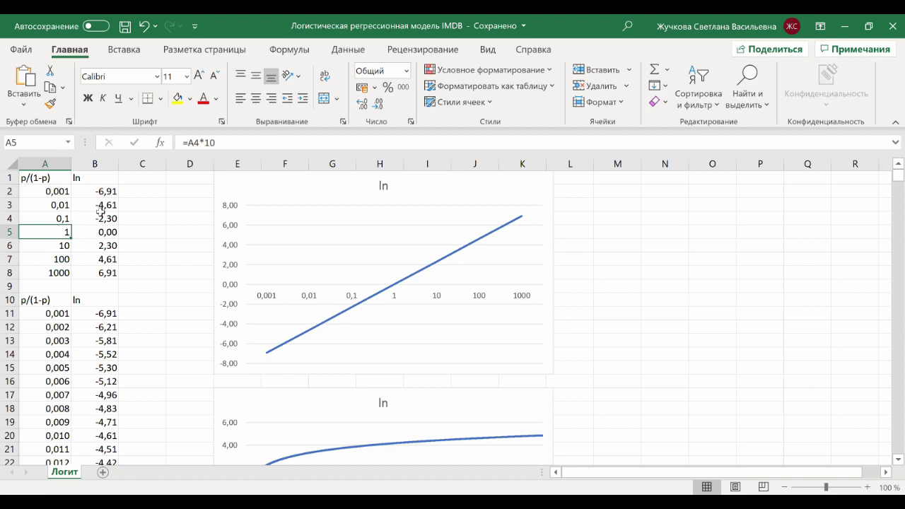
{"action": "left_click", "coordinate": [229, 188]}
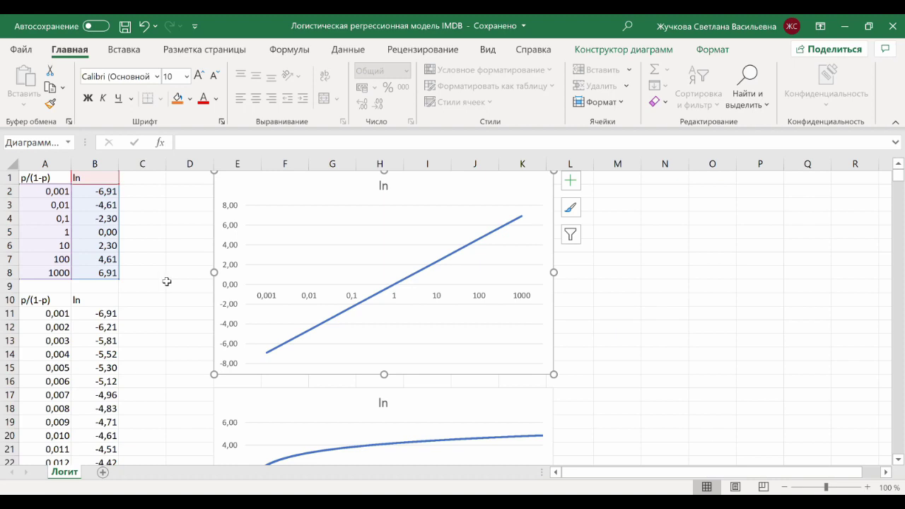
Examine the second p/(1-p) and ln table starting at row 10 and the logarithmic curve chart based on it.
{"action": "scroll", "coordinate": [62, 240], "scroll_direction": "down", "scroll_amount": 2}
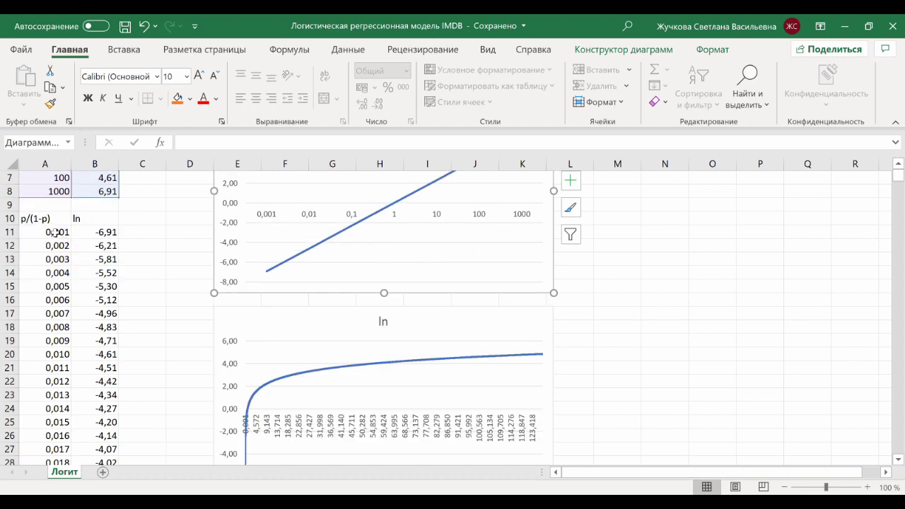
{"action": "key", "text": "Escape"}
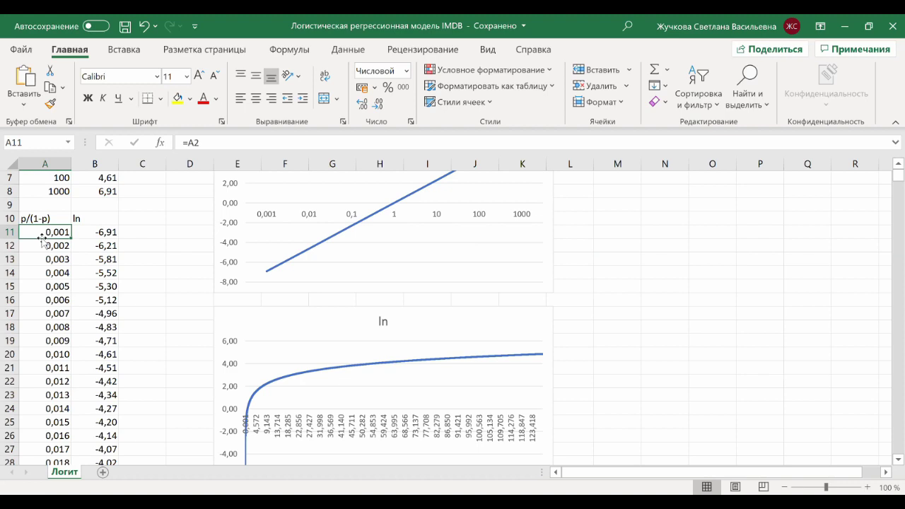
{"action": "scroll", "coordinate": [281, 259], "scroll_direction": "down", "scroll_amount": 2}
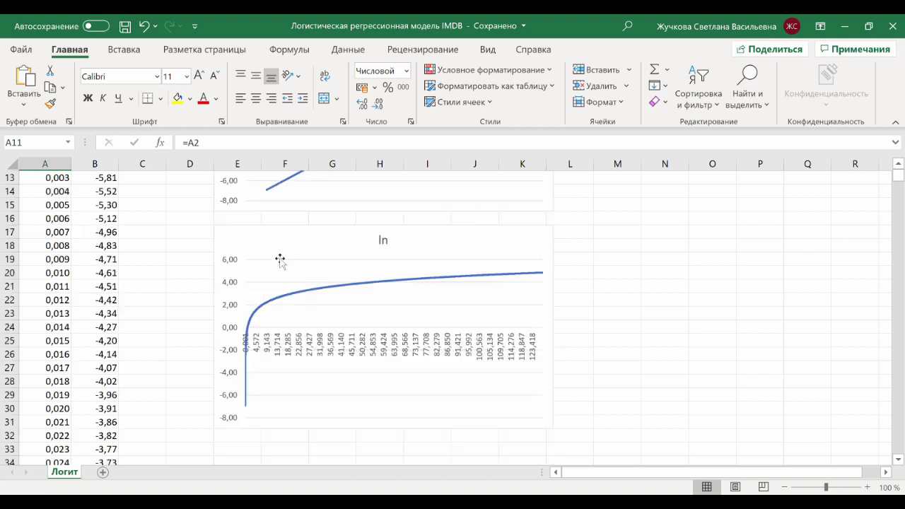
{"action": "left_click", "coordinate": [285, 253]}
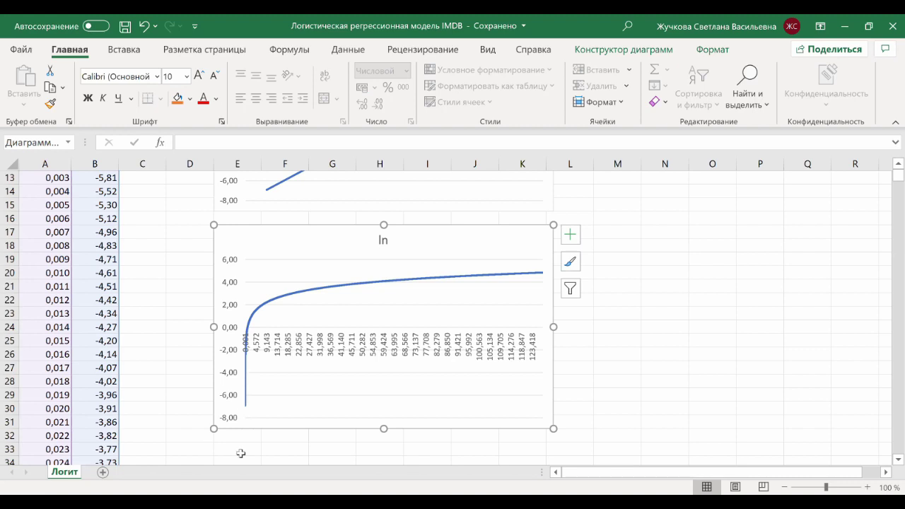
{"action": "mouse_move", "coordinate": [248, 329]}
{"action": "mouse_move", "coordinate": [485, 281]}
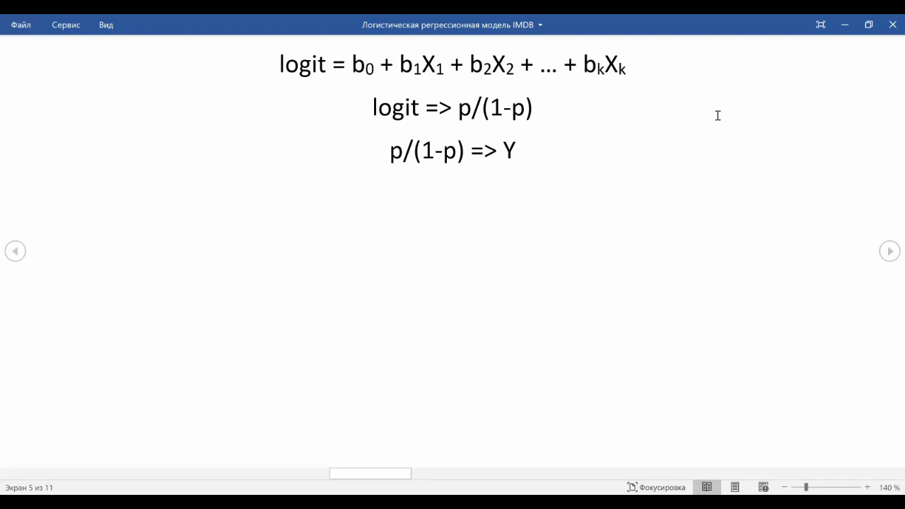
Switch to the Word document and highlight in turn the logit, its linear predictor and the p/(1-p) terms in the formulas.
{"action": "double_click", "coordinate": [301, 69]}
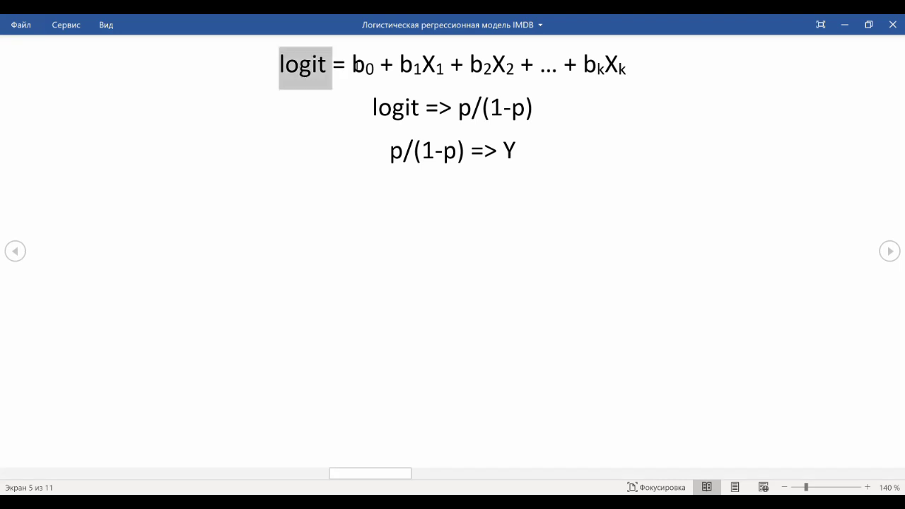
{"action": "left_click_drag", "start_coordinate": [353, 67], "coordinate": [615, 77]}
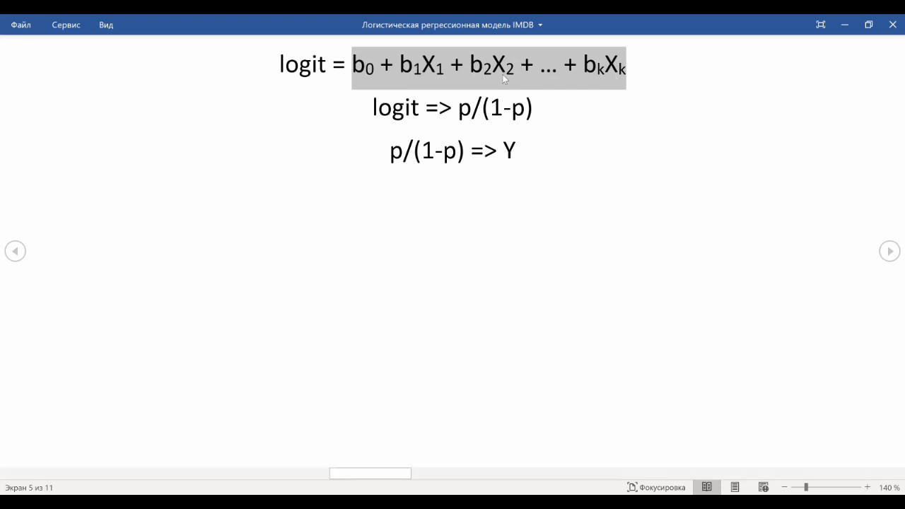
{"action": "double_click", "coordinate": [295, 67]}
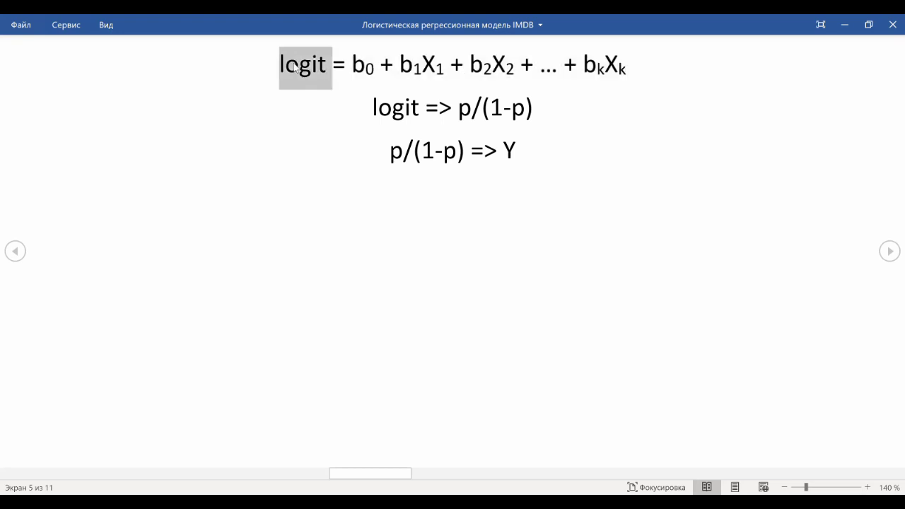
{"action": "double_click", "coordinate": [402, 111]}
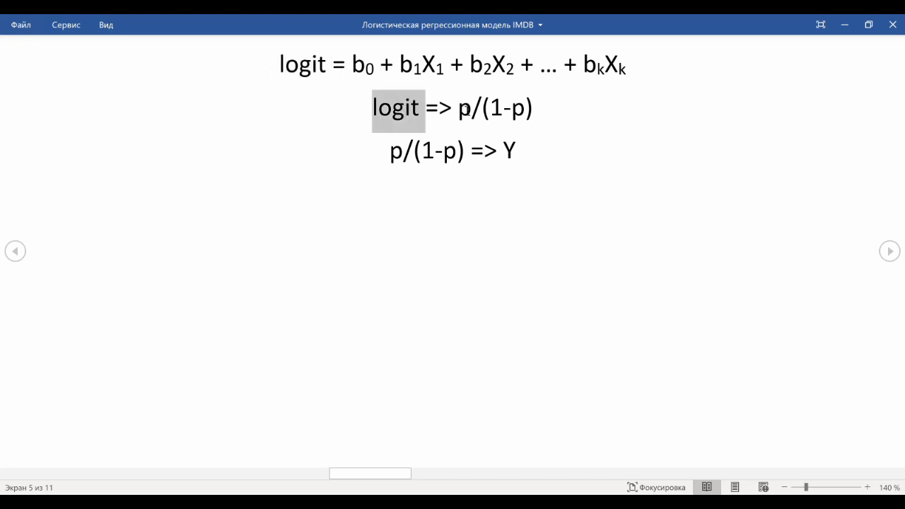
{"action": "double_click", "coordinate": [525, 111]}
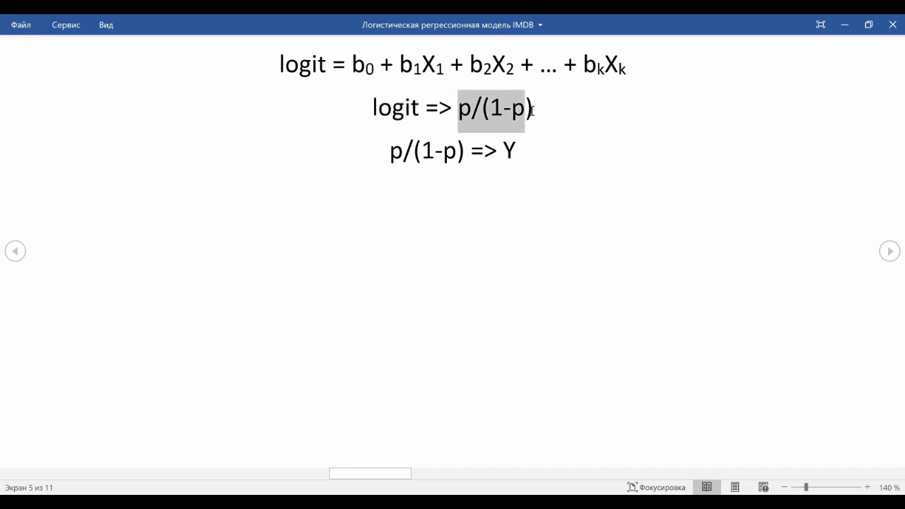
{"action": "left_click_drag", "start_coordinate": [532, 111], "coordinate": [533, 115]}
{"action": "left_click", "coordinate": [450, 152]}
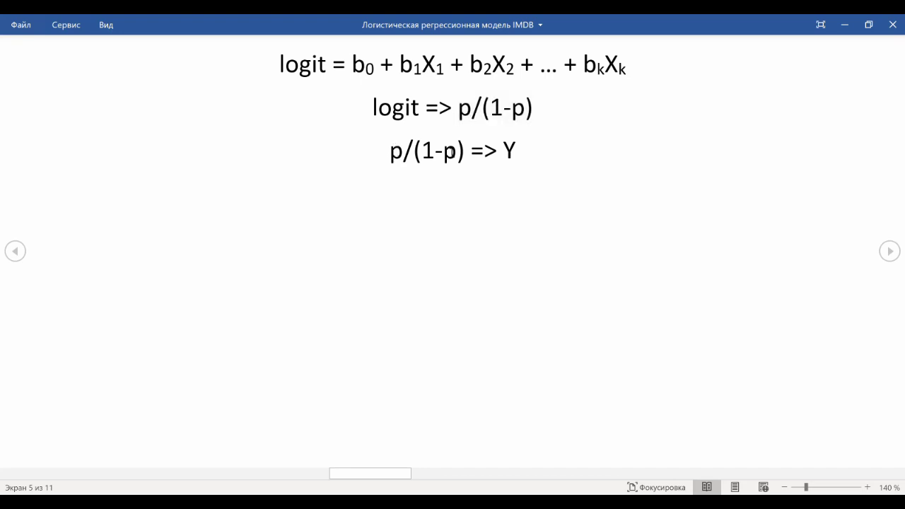
{"action": "left_click_drag", "start_coordinate": [464, 152], "coordinate": [397, 152]}
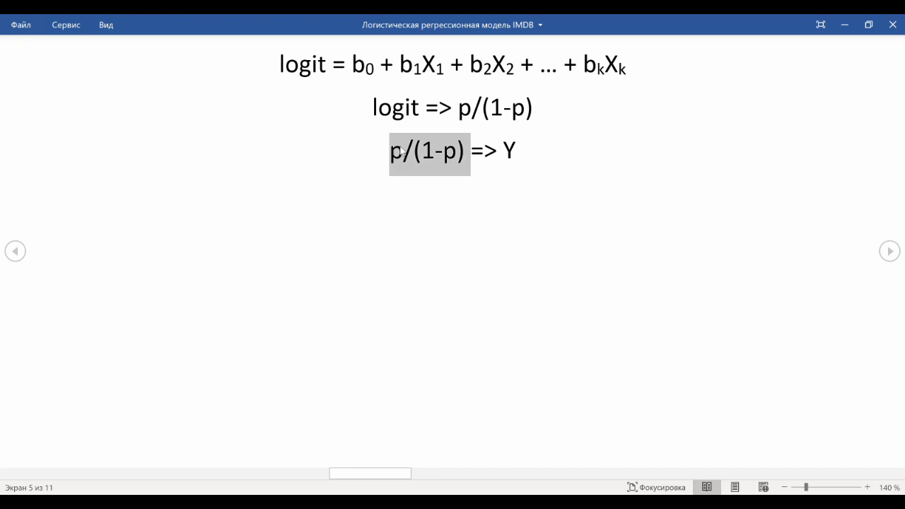
Read the document's IMDB model formulas, from the logit with its listed film predictors to the critics' rating outcome.
{"action": "left_click", "coordinate": [521, 153]}
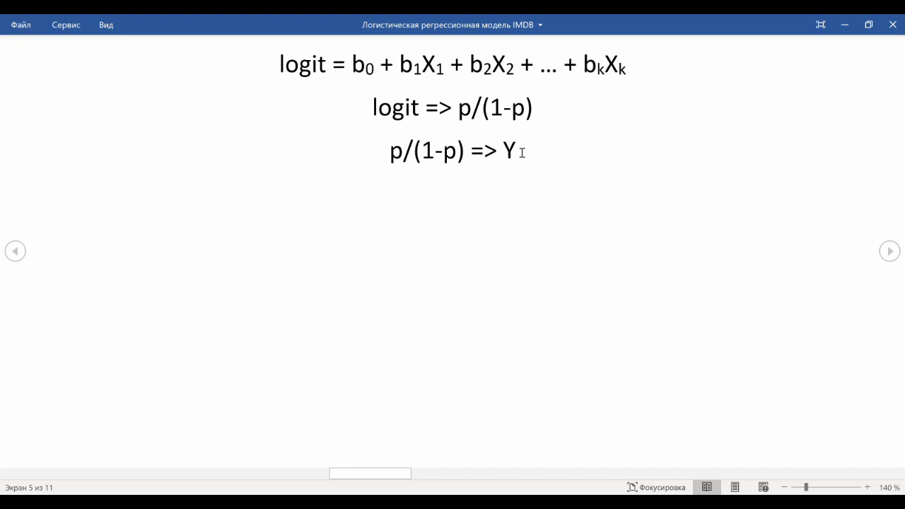
{"action": "scroll", "coordinate": [707, 104], "scroll_direction": "down", "scroll_amount": 1}
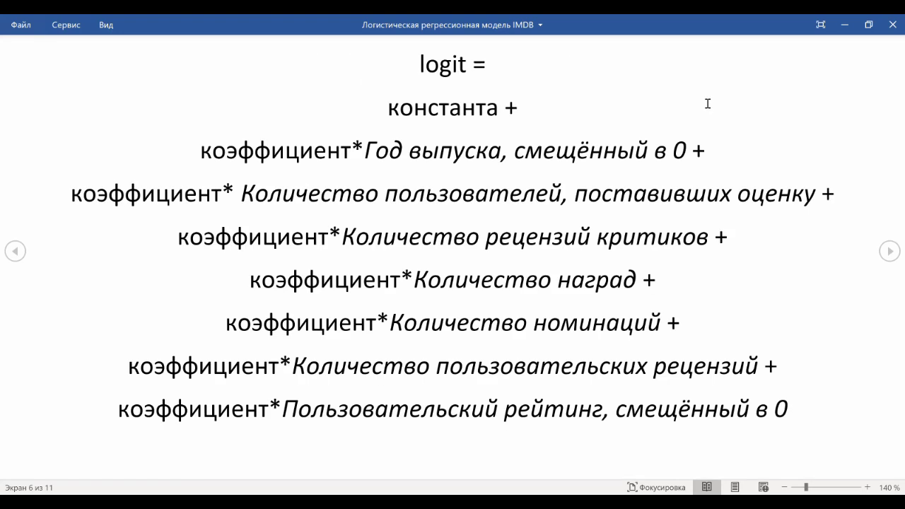
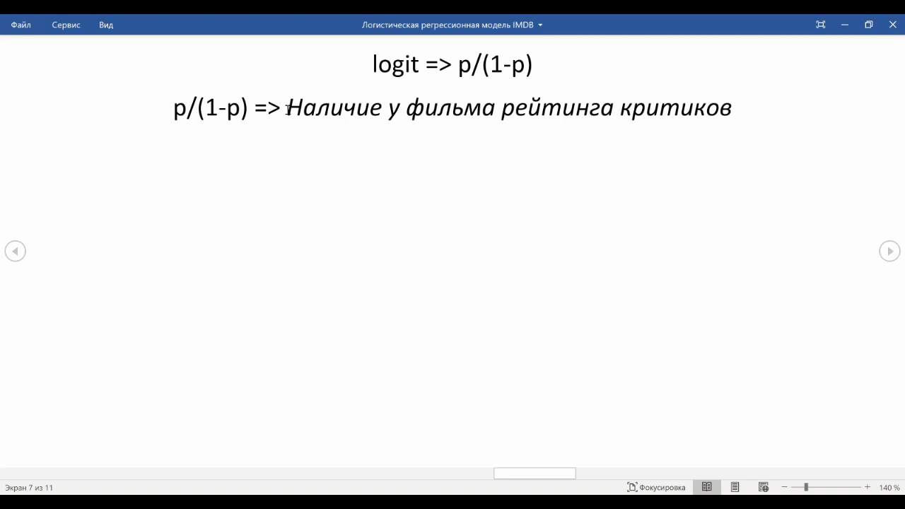
Switch to the SPSS output viewer and set up Explore with numuserrew and userrating as the dependent variables.
{"action": "key", "text": "alt+Tab"}
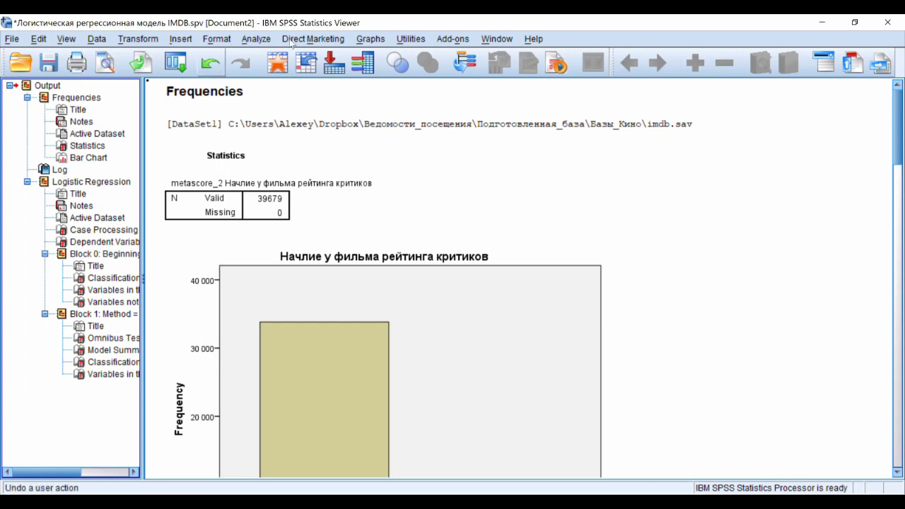
{"action": "left_click", "coordinate": [256, 39]}
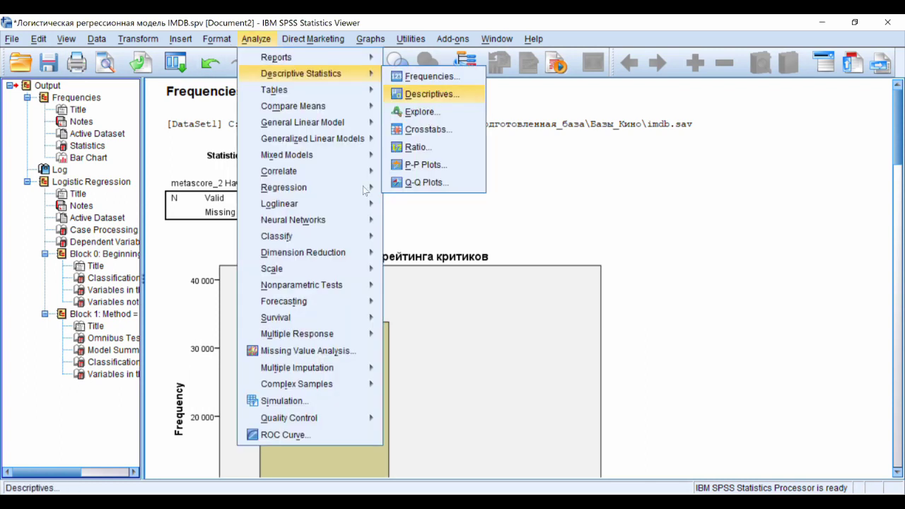
{"action": "key", "text": "e"}
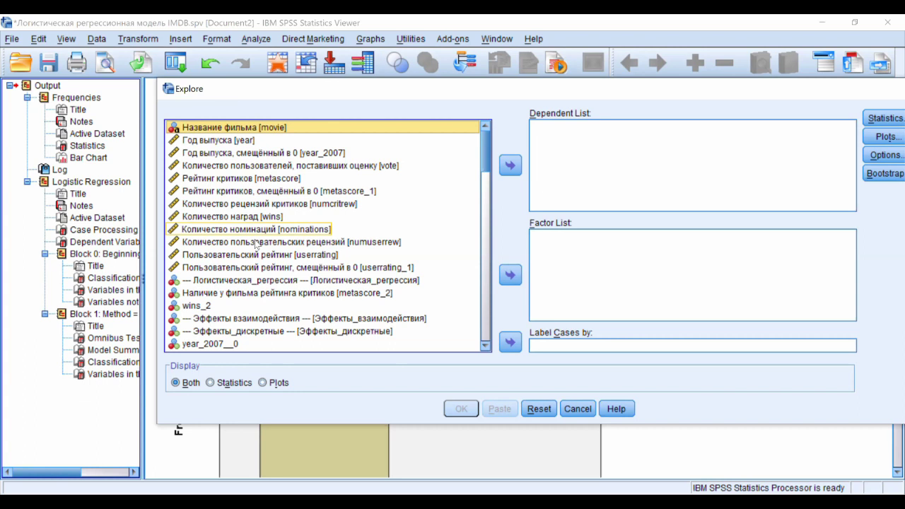
{"action": "left_click", "coordinate": [257, 243]}
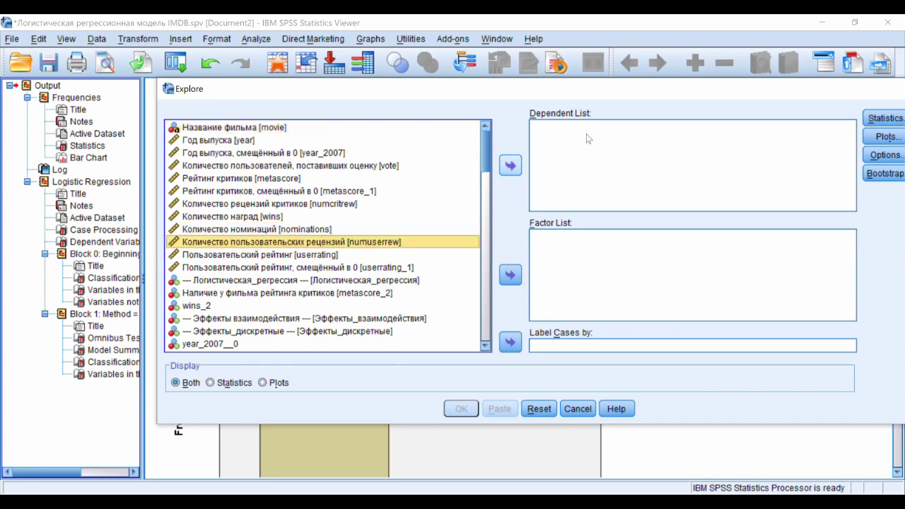
{"action": "left_click_drag", "start_coordinate": [586, 138], "coordinate": [594, 136]}
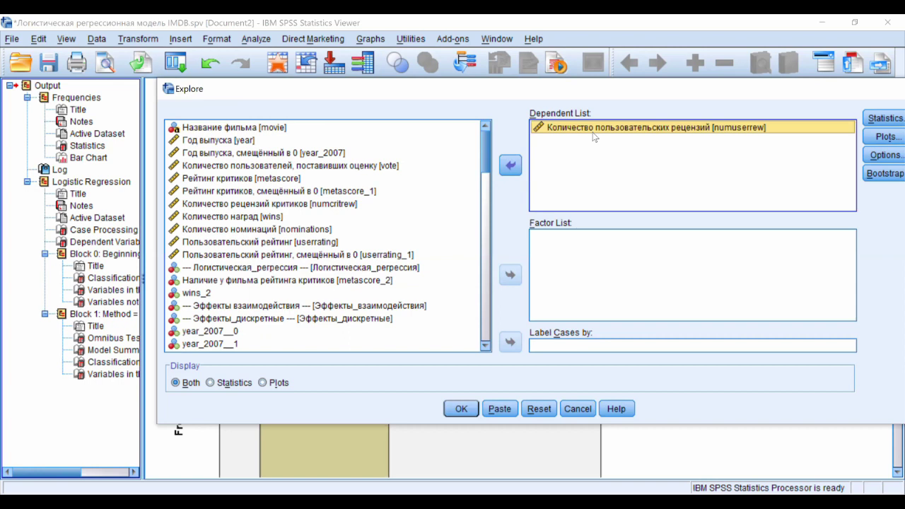
{"action": "left_click", "coordinate": [327, 244]}
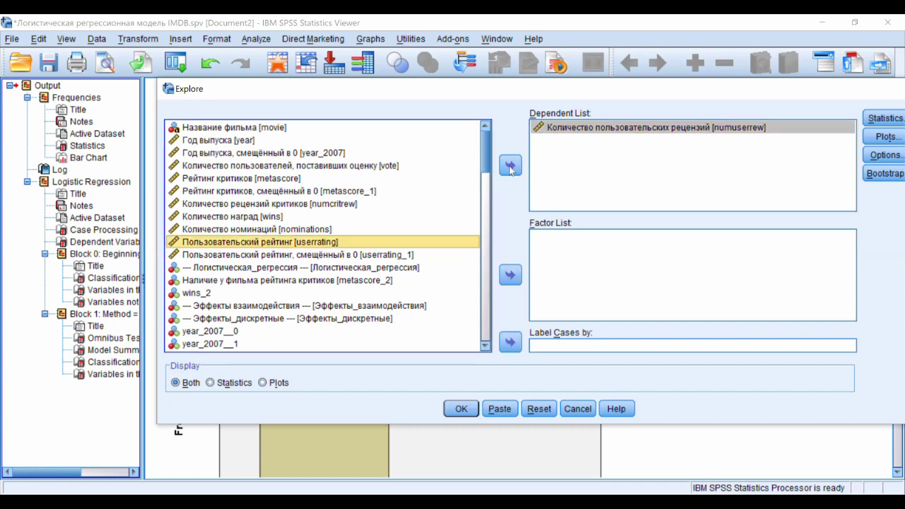
{"action": "left_click", "coordinate": [510, 167]}
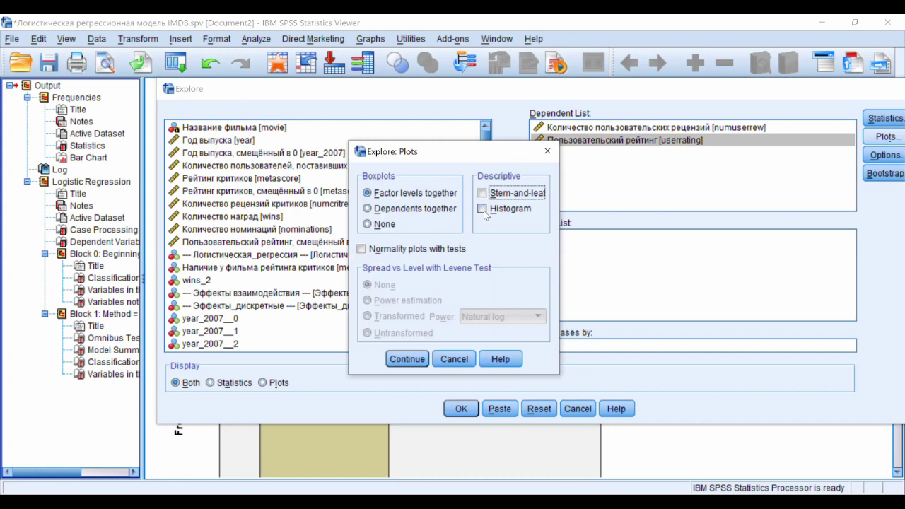
Choose histograms instead of stem-and-leaf plots for the Explore analysis and run it.
{"action": "left_click", "coordinate": [482, 209]}
{"action": "left_click", "coordinate": [403, 359]}
{"action": "left_click", "coordinate": [460, 408]}
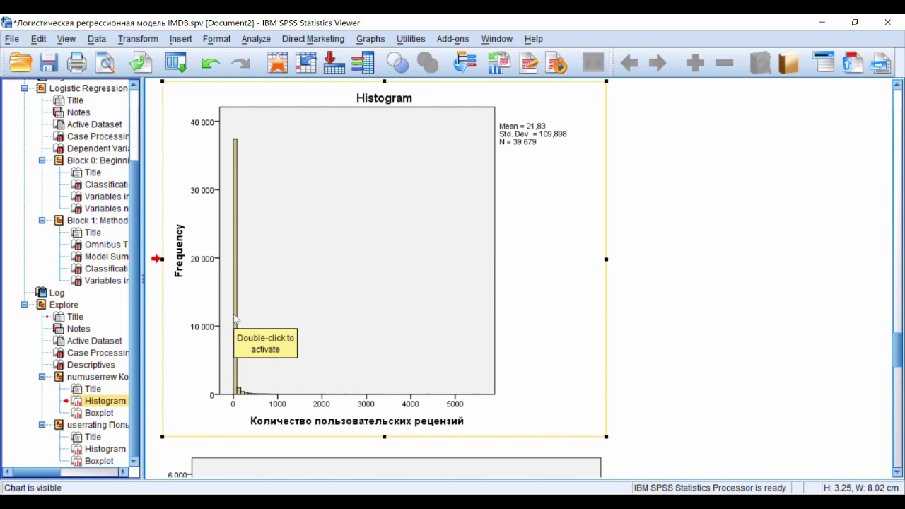
Examine the histograms and boxplots of the number of user reviews and the user rating.
{"action": "scroll", "coordinate": [234, 319], "scroll_direction": "down", "scroll_amount": 5}
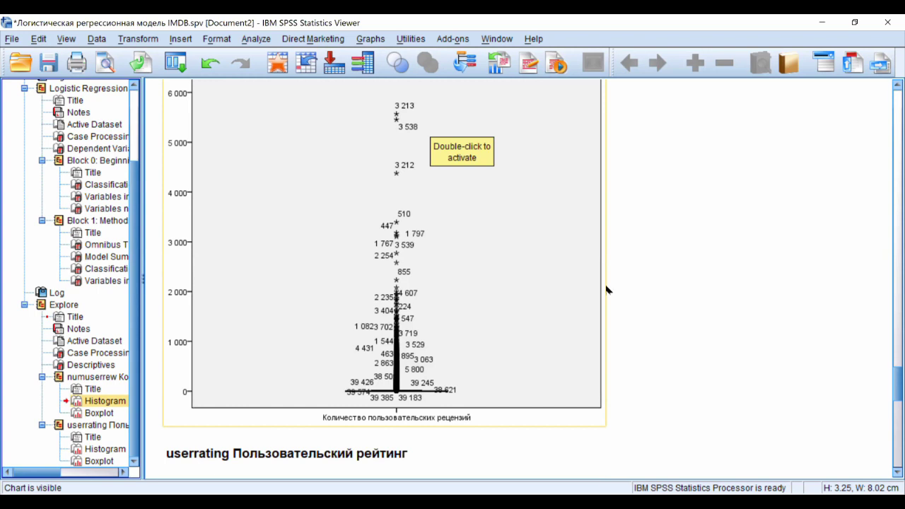
{"action": "scroll", "coordinate": [605, 290], "scroll_direction": "down", "scroll_amount": 3}
{"action": "scroll", "coordinate": [605, 289], "scroll_direction": "down", "scroll_amount": 2}
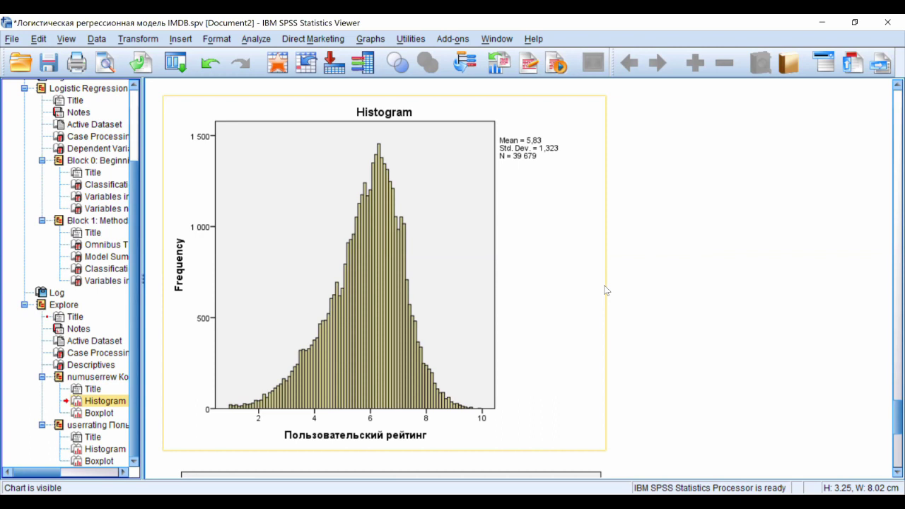
{"action": "scroll", "coordinate": [605, 290], "scroll_direction": "down", "scroll_amount": 5}
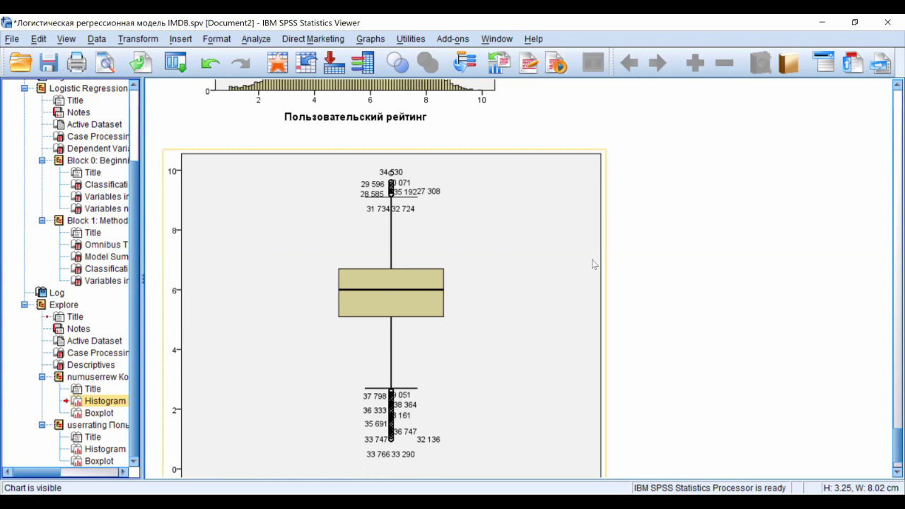
Start a simple scatter chart in Chart Builder.
{"action": "left_click", "coordinate": [369, 39]}
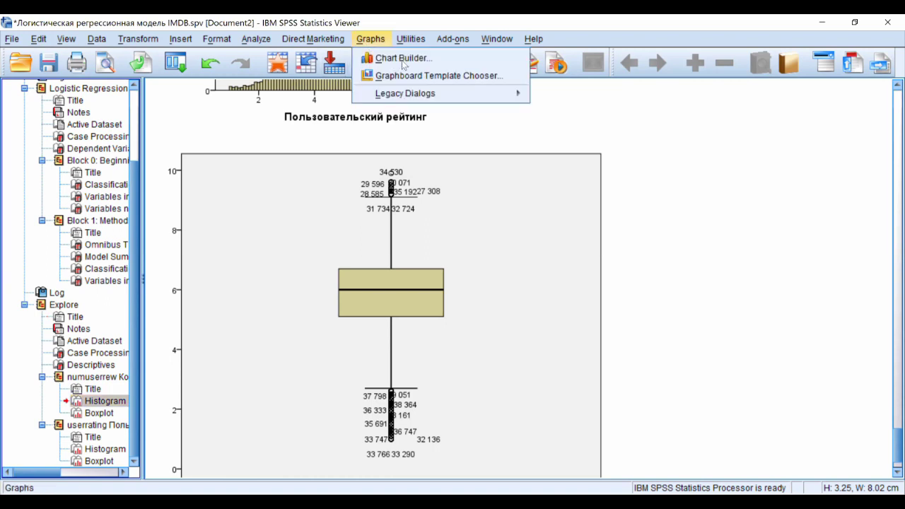
{"action": "key", "text": "Return"}
{"action": "left_click", "coordinate": [367, 335]}
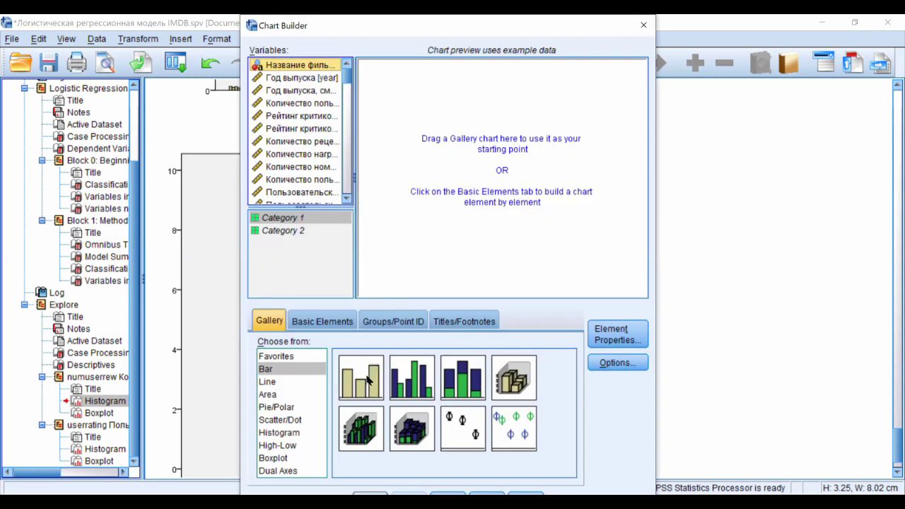
{"action": "left_click", "coordinate": [280, 420]}
{"action": "left_click_drag", "start_coordinate": [361, 377], "coordinate": [468, 182]}
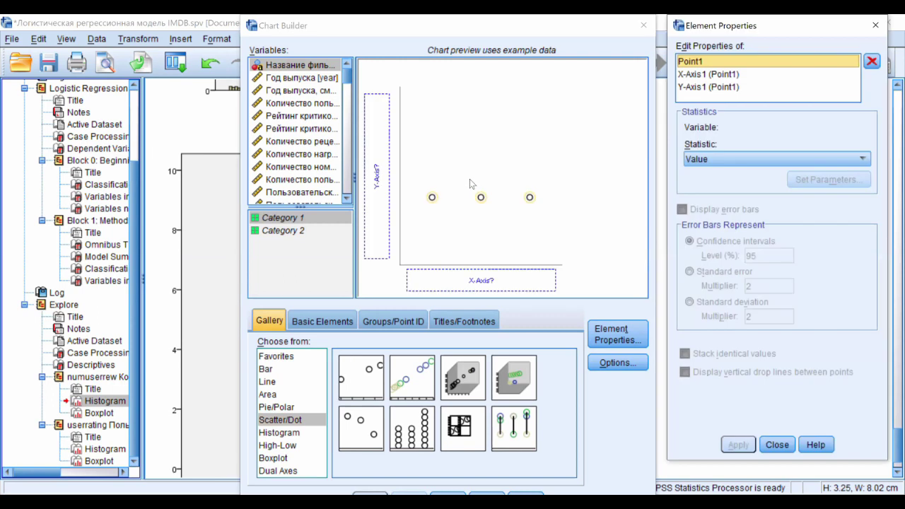
Put metascore_2 on the Y axis and the release year (Год выпуска) on the X axis, and generate the scatter chart.
{"action": "scroll", "coordinate": [327, 152], "scroll_direction": "down", "scroll_amount": 1}
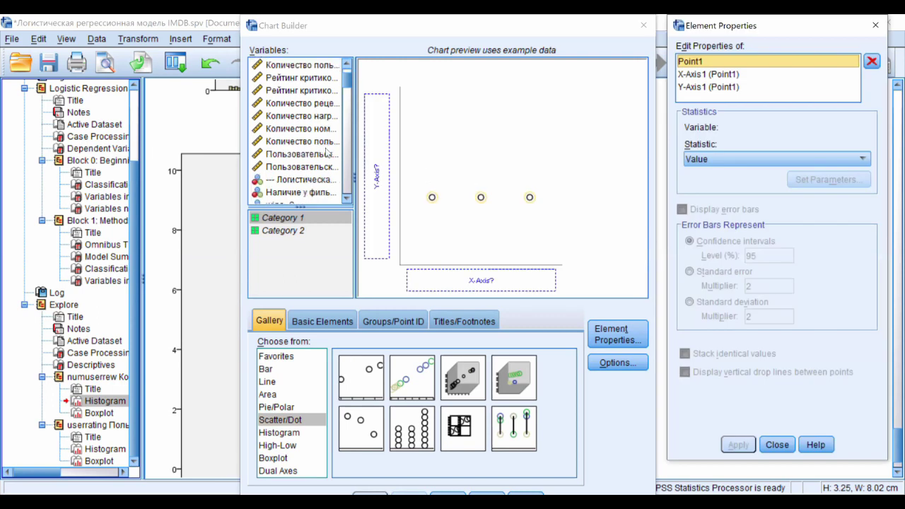
{"action": "scroll", "coordinate": [327, 152], "scroll_direction": "down", "scroll_amount": 2}
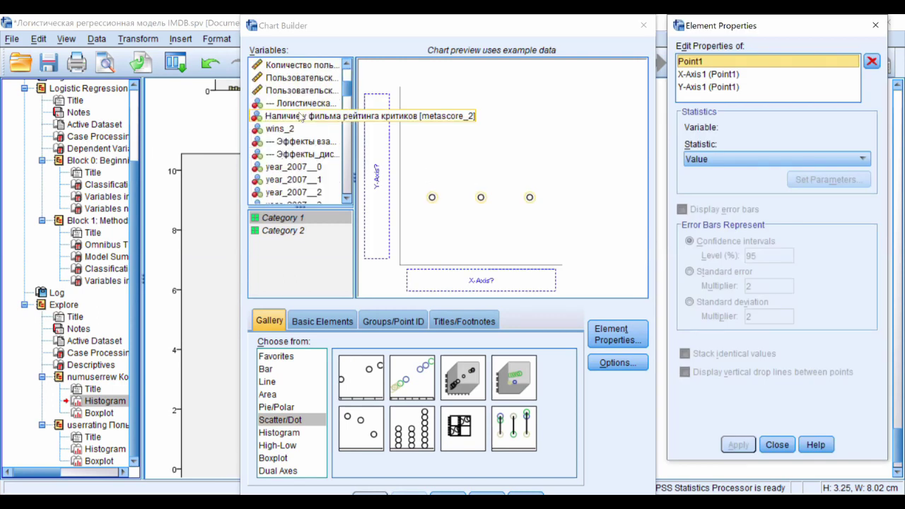
{"action": "left_click", "coordinate": [293, 118]}
{"action": "left_click_drag", "start_coordinate": [292, 118], "coordinate": [375, 162]}
{"action": "scroll", "coordinate": [300, 130], "scroll_direction": "up", "scroll_amount": 3}
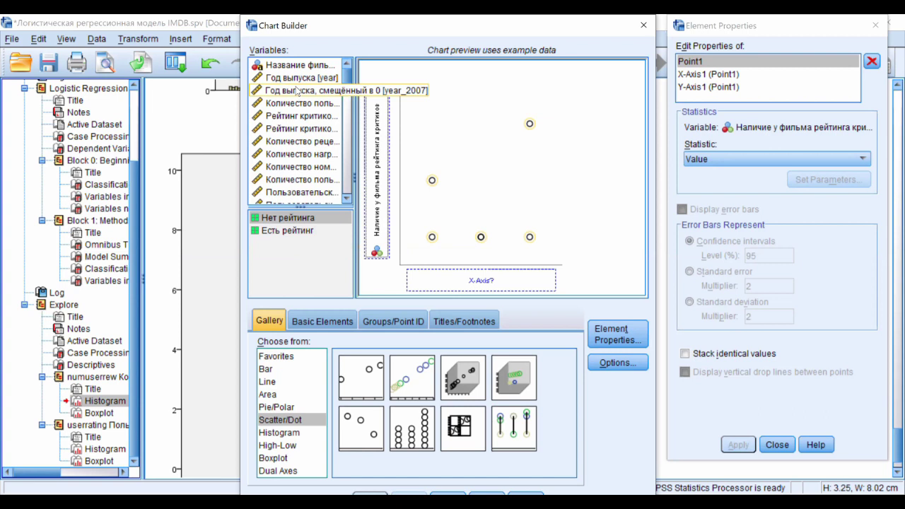
{"action": "left_click_drag", "start_coordinate": [297, 85], "coordinate": [404, 188]}
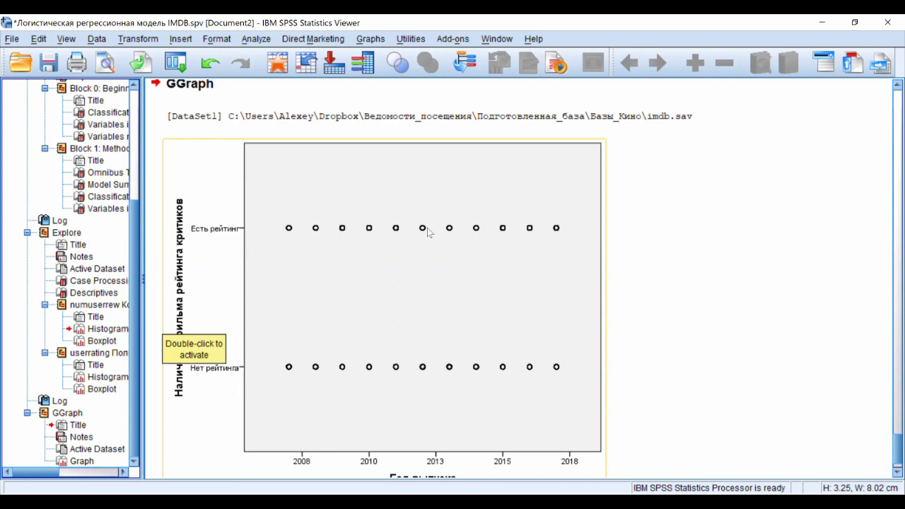
Reopen the release-year scatter chart's setup, set the Point1 statistic to Mode, apply it and generate the chart again.
{"action": "left_click", "coordinate": [530, 338]}
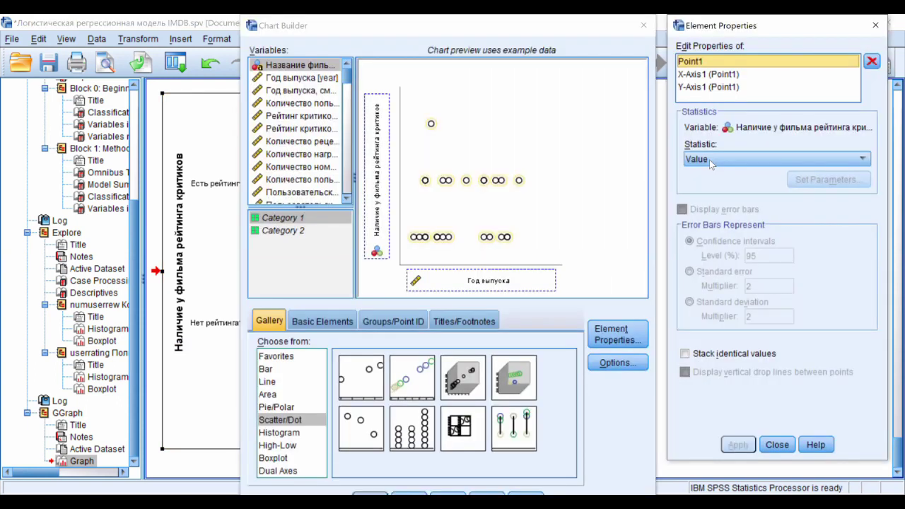
{"action": "left_click", "coordinate": [710, 159]}
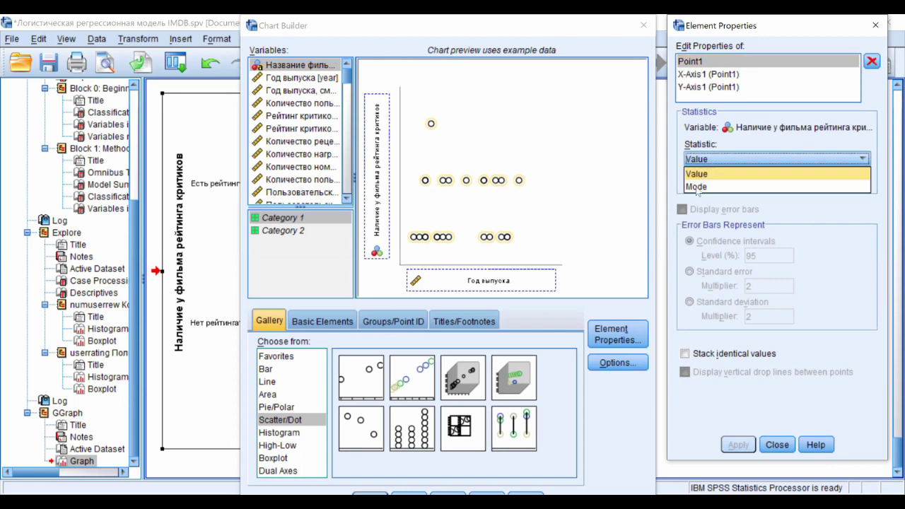
{"action": "left_click", "coordinate": [696, 188]}
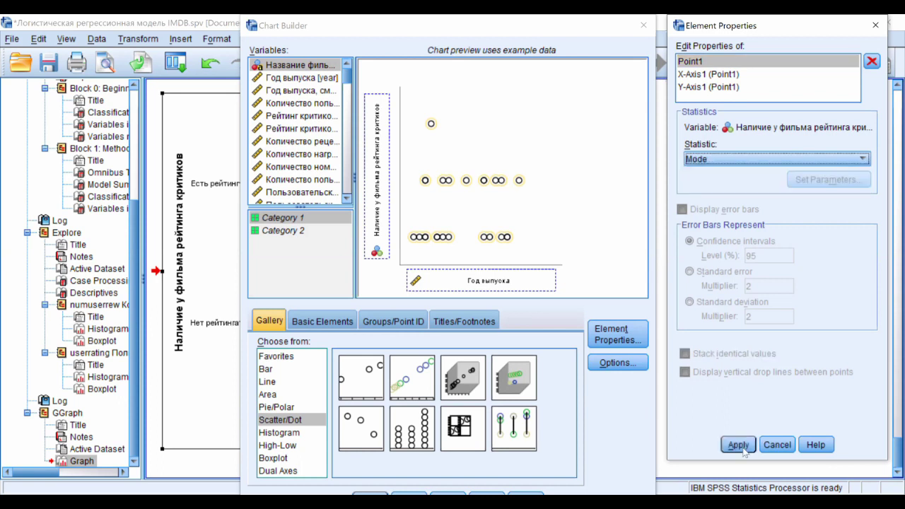
{"action": "left_click", "coordinate": [738, 444]}
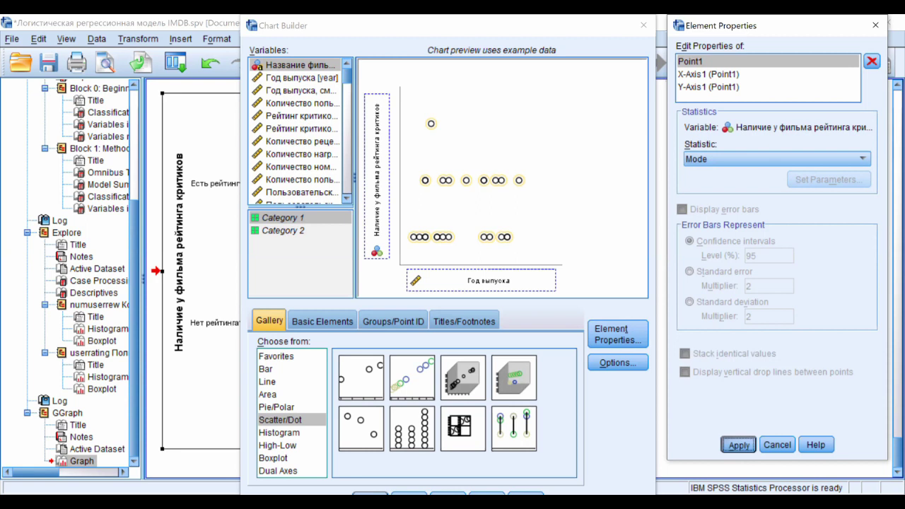
{"action": "left_click", "coordinate": [369, 497]}
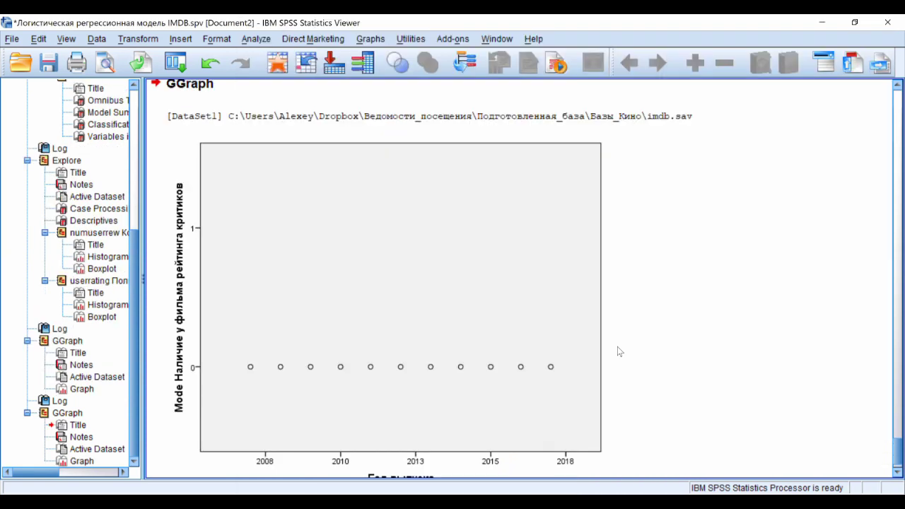
Examine the metascore_2 mode charts against release year, user votes, critic reviews, awards, nominations, user reviews and user rating.
{"action": "left_click", "coordinate": [322, 373]}
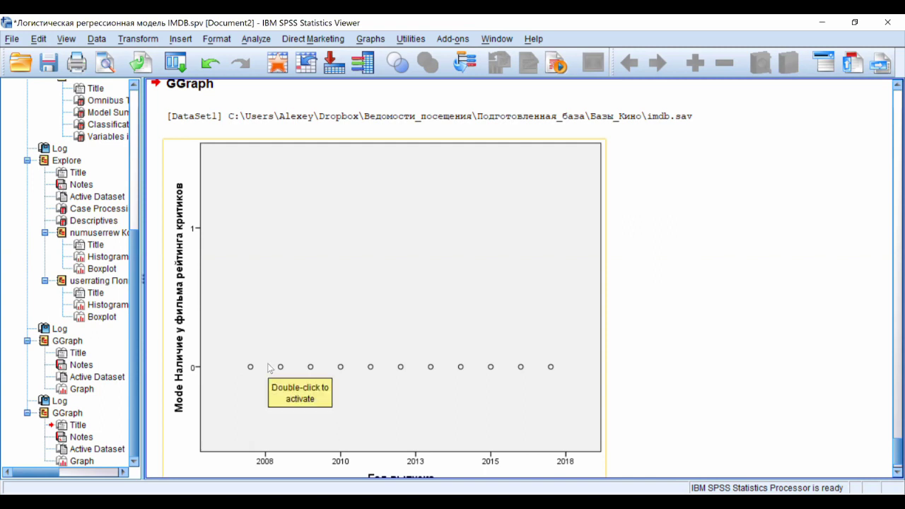
{"action": "scroll", "coordinate": [480, 228], "scroll_direction": "down", "scroll_amount": 10}
{"action": "left_click", "coordinate": [479, 228]}
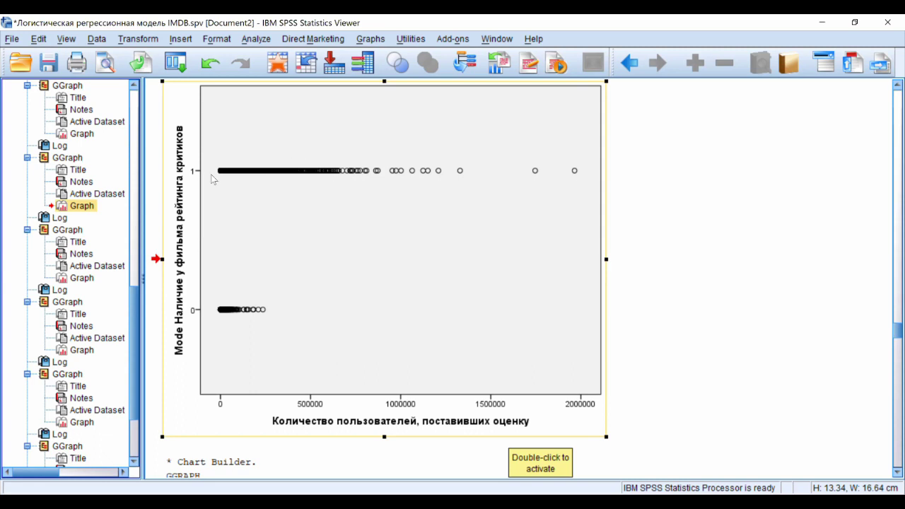
{"action": "scroll", "coordinate": [404, 323], "scroll_direction": "down", "scroll_amount": 10}
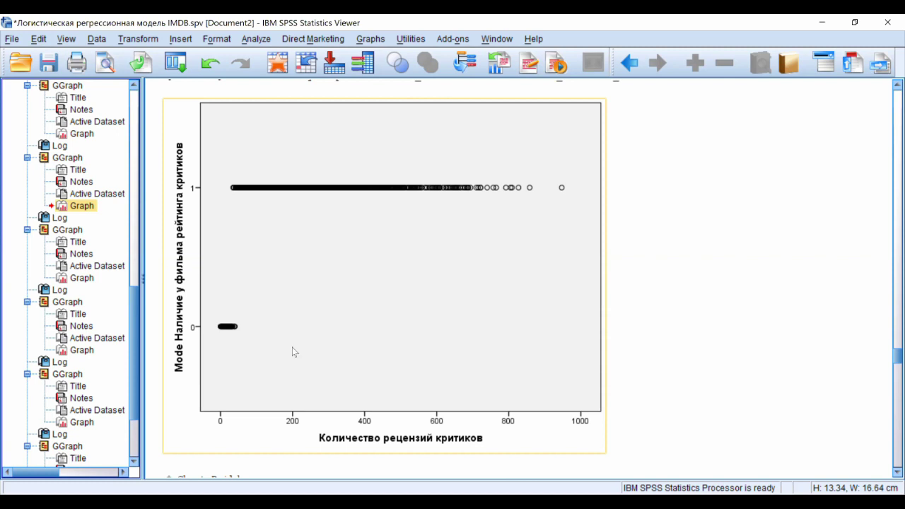
{"action": "scroll", "coordinate": [304, 348], "scroll_direction": "down", "scroll_amount": 5}
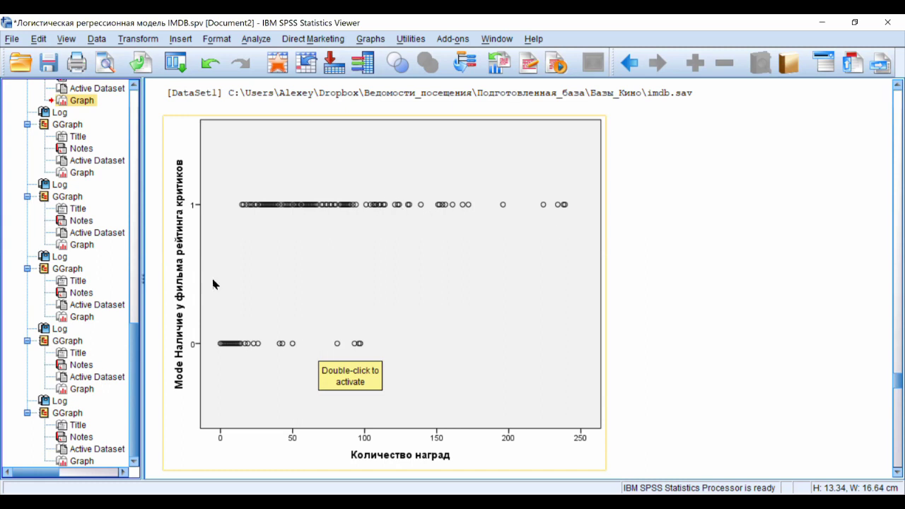
{"action": "scroll", "coordinate": [165, 387], "scroll_direction": "down", "scroll_amount": 5}
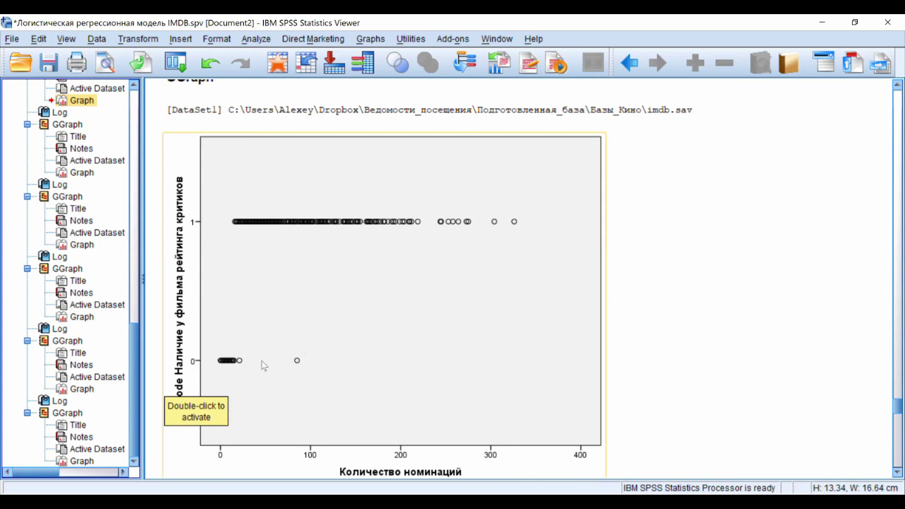
{"action": "scroll", "coordinate": [262, 360], "scroll_direction": "down", "scroll_amount": 3}
{"action": "scroll", "coordinate": [292, 362], "scroll_direction": "up", "scroll_amount": 3}
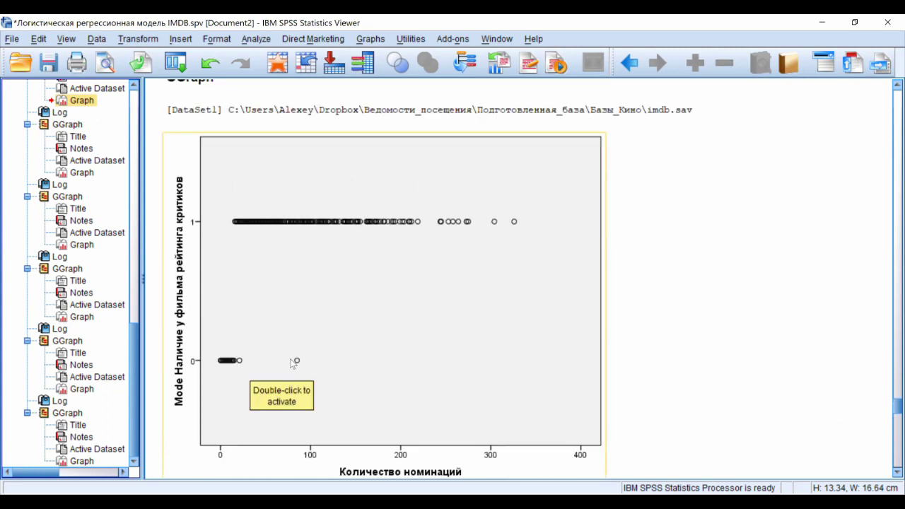
{"action": "scroll", "coordinate": [293, 362], "scroll_direction": "down", "scroll_amount": 5}
{"action": "scroll", "coordinate": [293, 363], "scroll_direction": "down", "scroll_amount": 1}
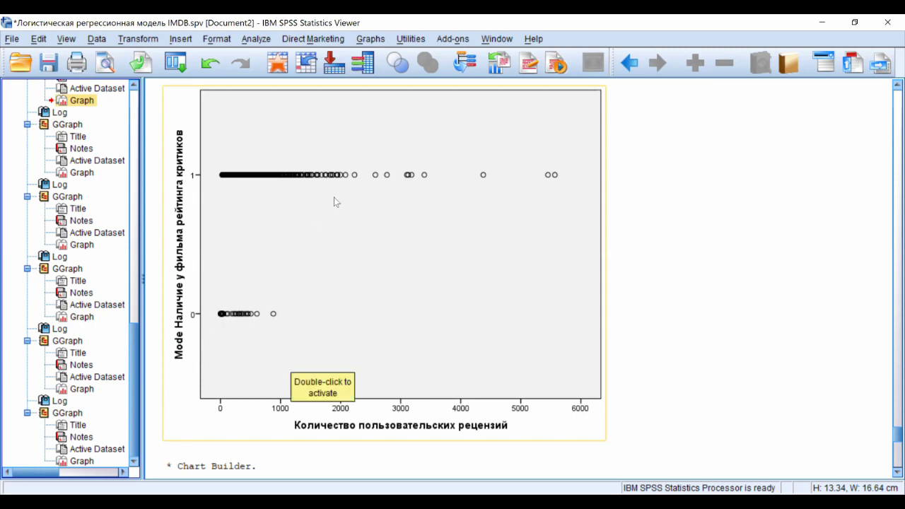
{"action": "scroll", "coordinate": [399, 406], "scroll_direction": "down", "scroll_amount": 10}
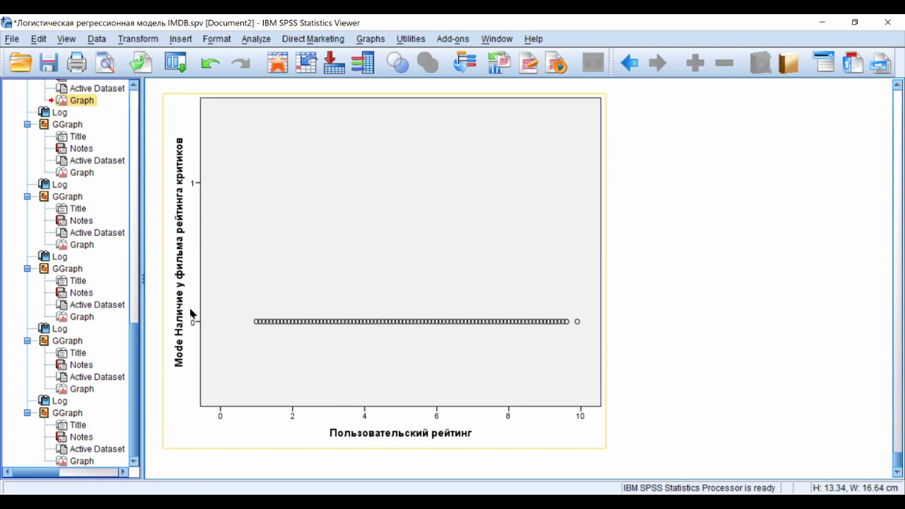
Run a binary logistic regression of metascore_2 on year_2007, vote, numcritrew, wins, nominations, numuserrew and userrating_1 using the Enter method.
{"action": "left_click", "coordinate": [255, 40]}
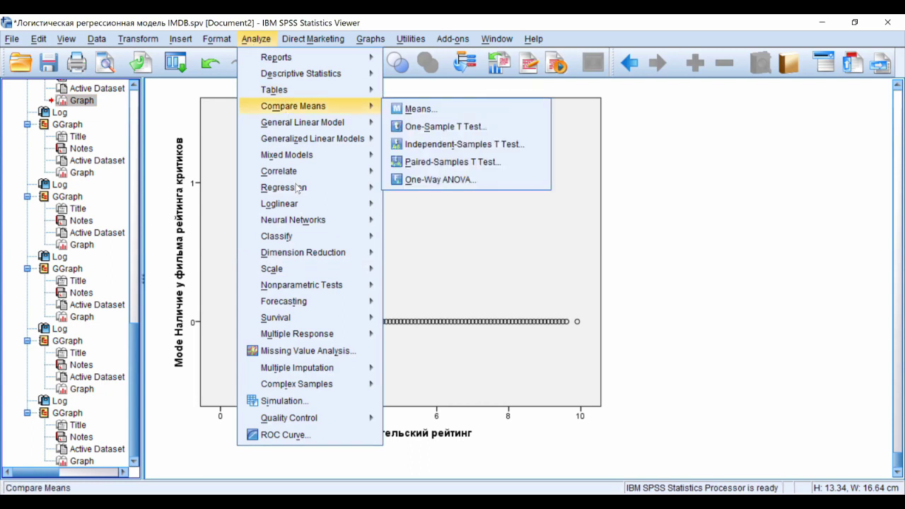
{"action": "mouse_move", "coordinate": [318, 186]}
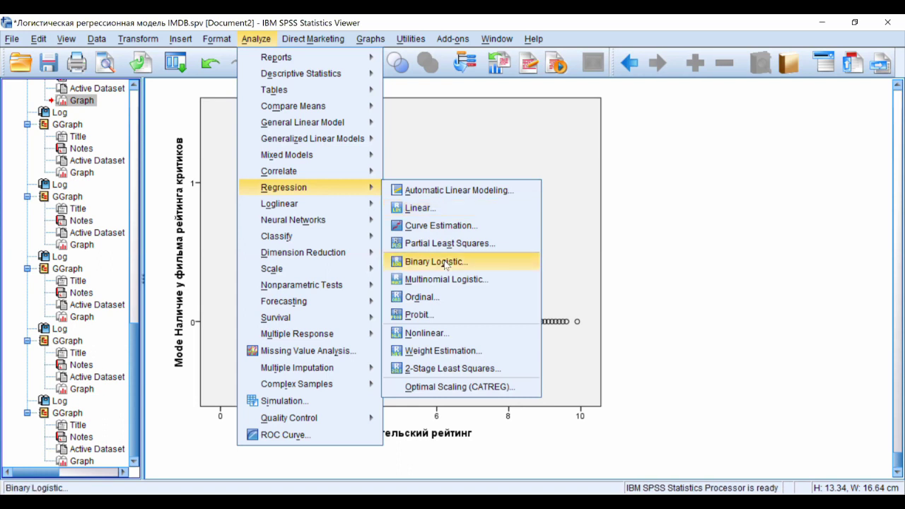
{"action": "left_click", "coordinate": [445, 263]}
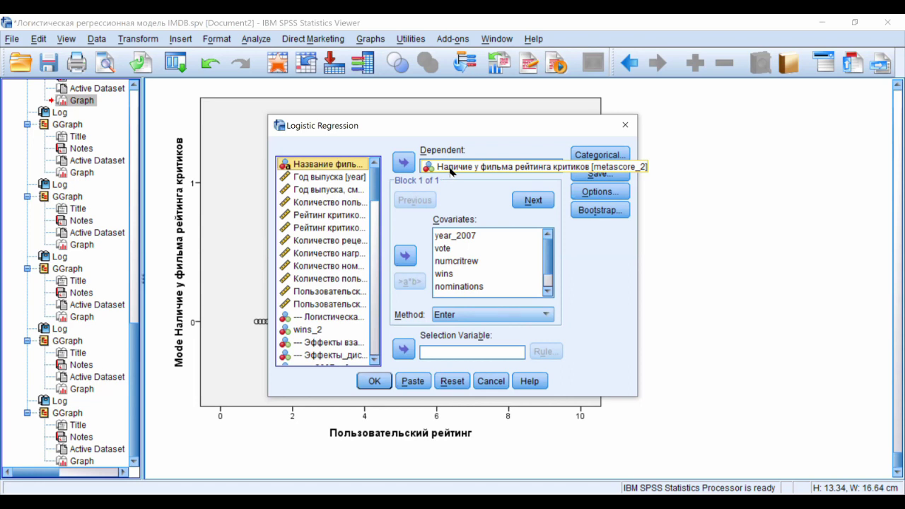
{"action": "left_click", "coordinate": [452, 237]}
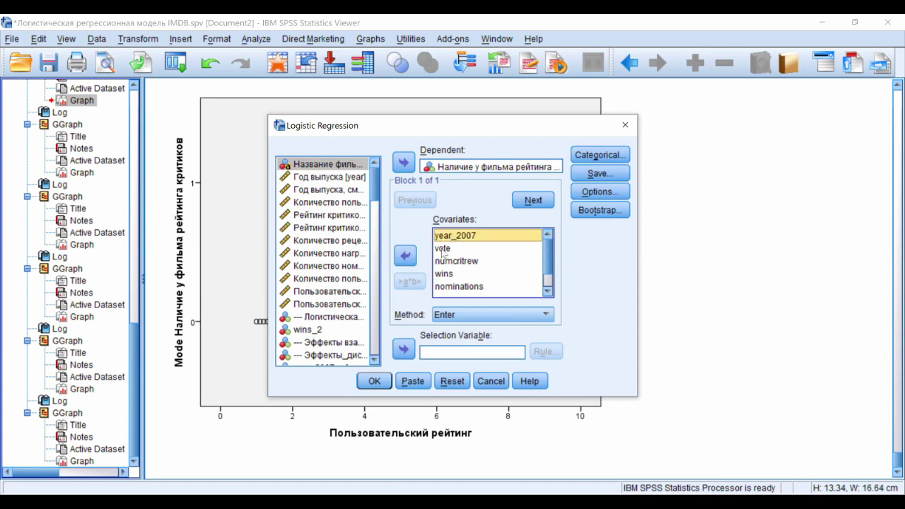
{"action": "left_click", "coordinate": [442, 250]}
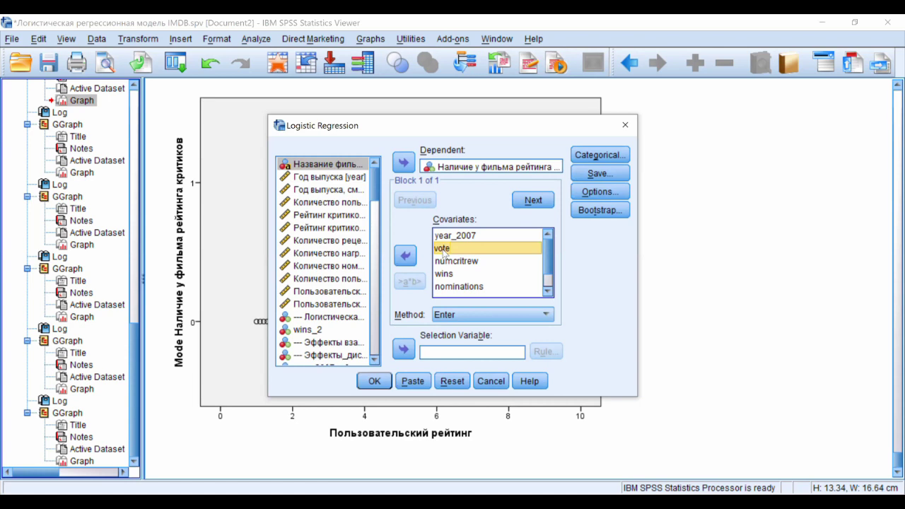
{"action": "left_click", "coordinate": [445, 262]}
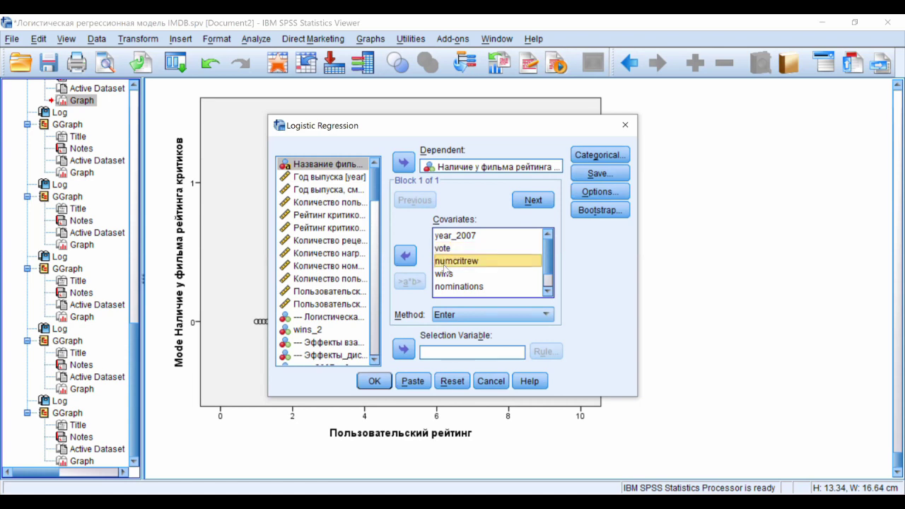
{"action": "left_click", "coordinate": [444, 276]}
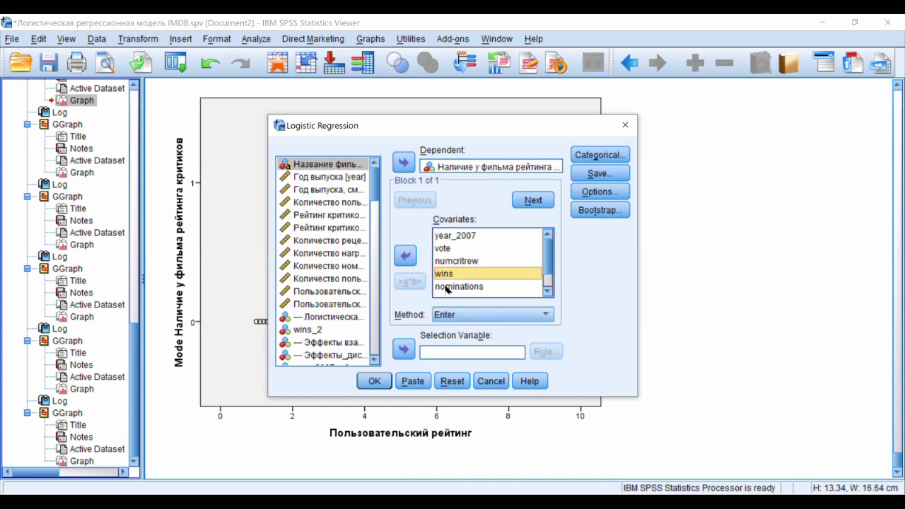
{"action": "left_click", "coordinate": [459, 285]}
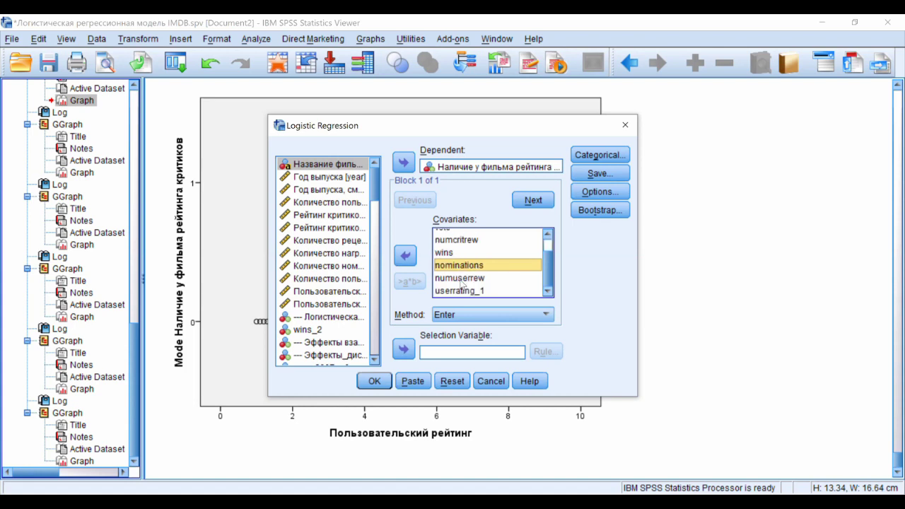
{"action": "left_click", "coordinate": [457, 283]}
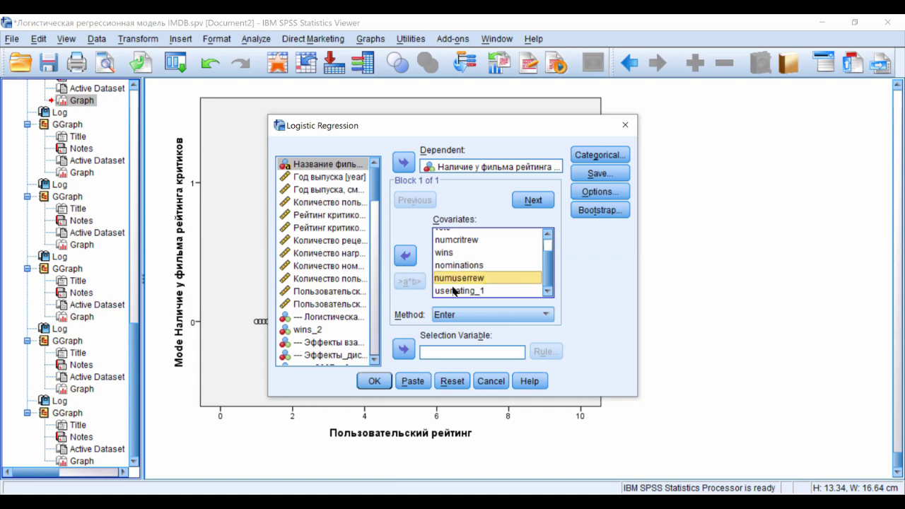
{"action": "key", "text": "Down"}
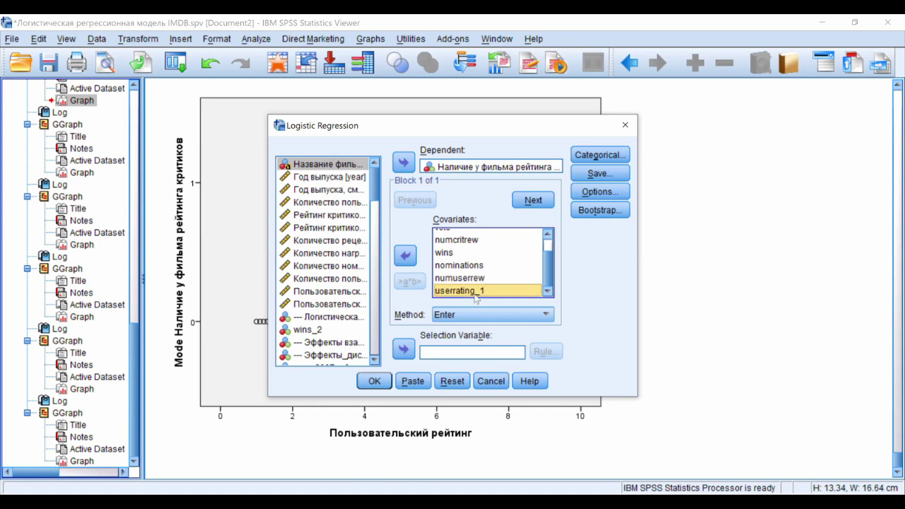
{"action": "double_click", "coordinate": [475, 296]}
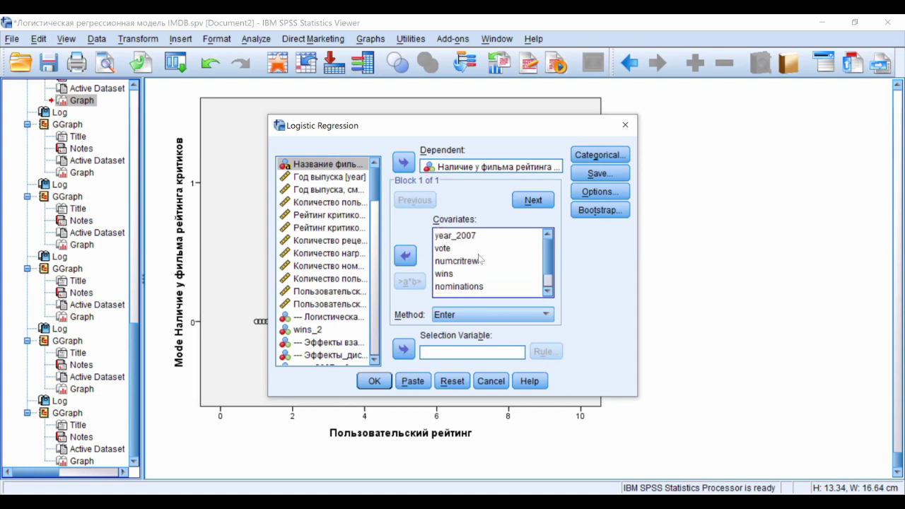
{"action": "left_click", "coordinate": [370, 382]}
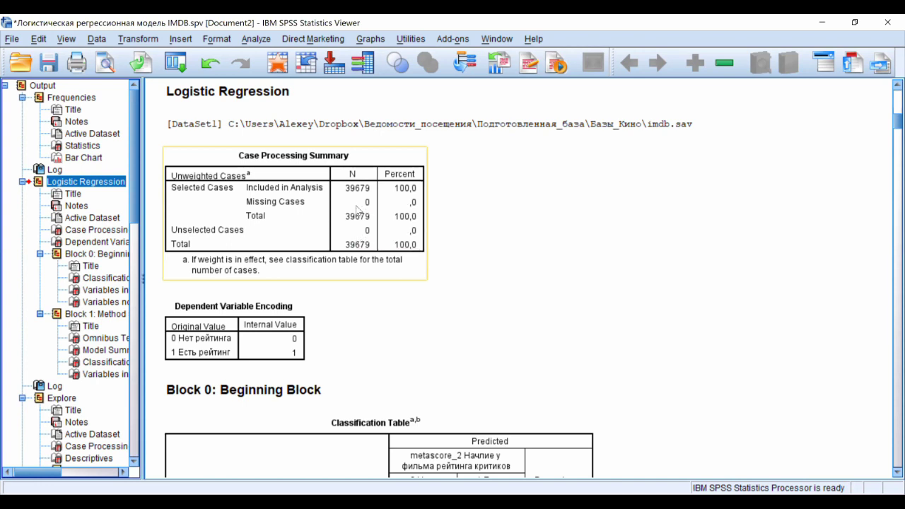
Examine the Dependent Variable Encoding table and the Block 0 Classification Table in the logistic regression output.
{"action": "left_click", "coordinate": [254, 349]}
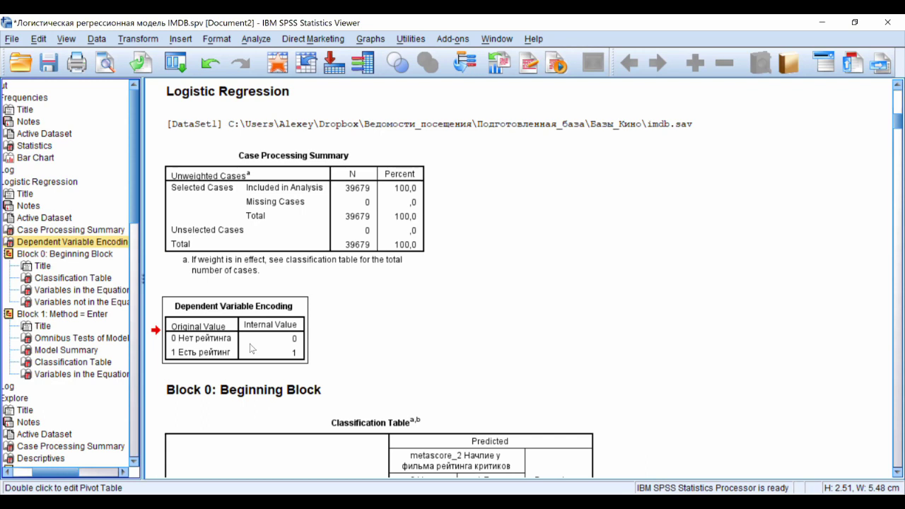
{"action": "double_click", "coordinate": [208, 358]}
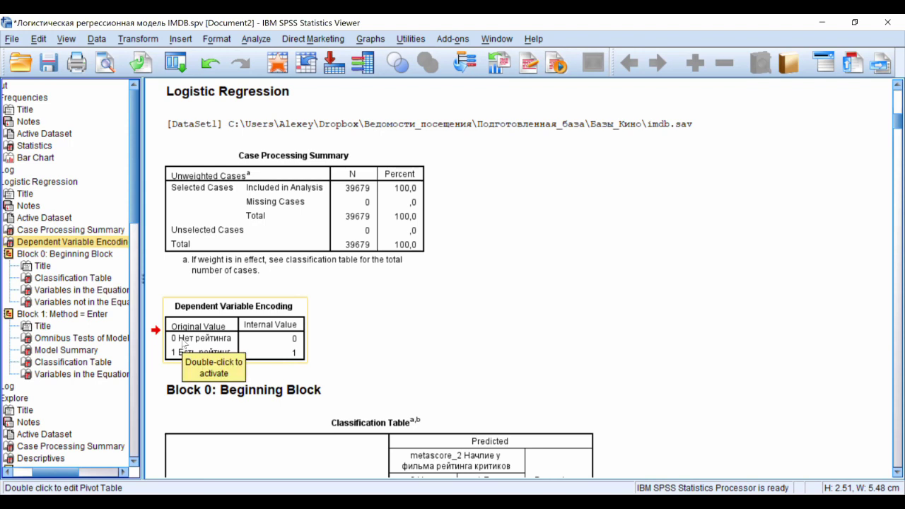
{"action": "scroll", "coordinate": [185, 344], "scroll_direction": "down", "scroll_amount": 5}
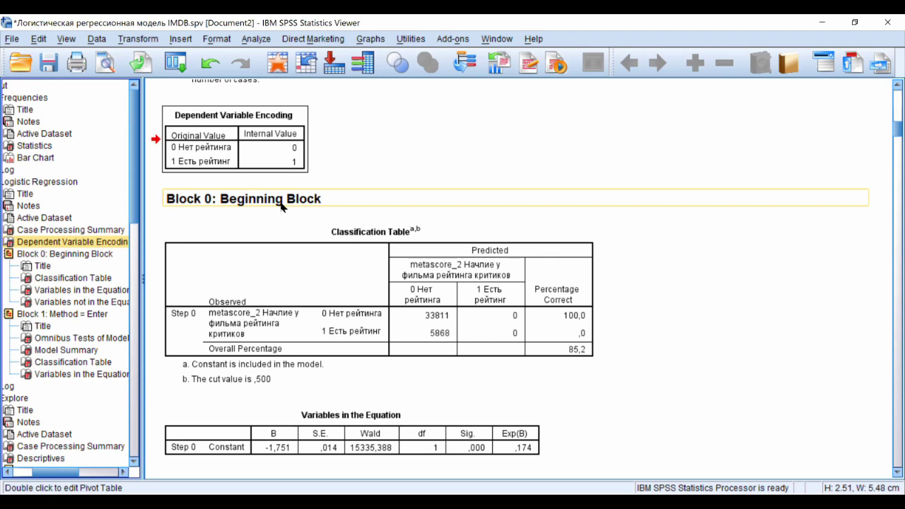
{"action": "left_click", "coordinate": [321, 379]}
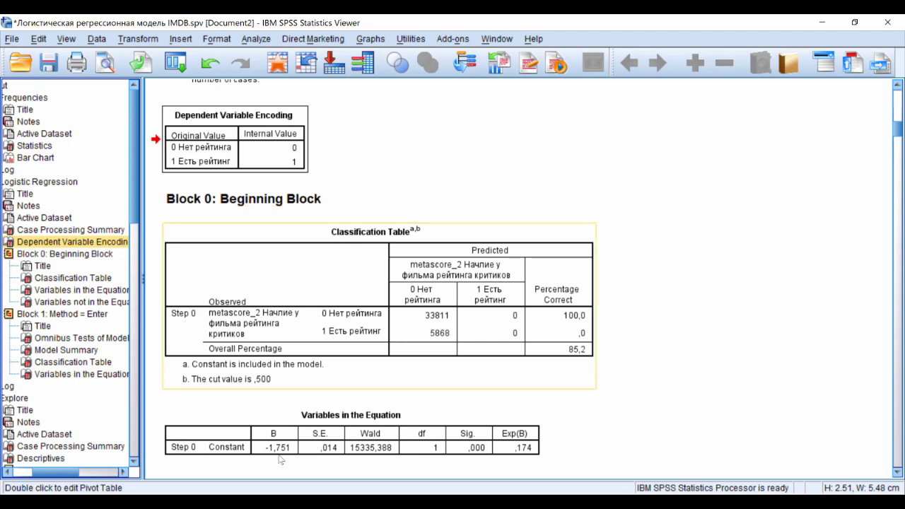
Copy the Block 0 Variables in the Equation table from the logistic regression output.
{"action": "left_click", "coordinate": [281, 455]}
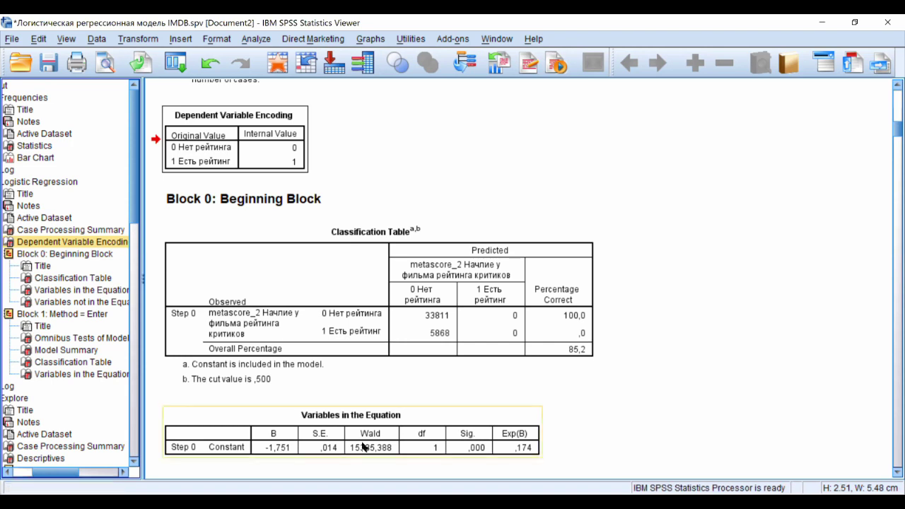
{"action": "right_click", "coordinate": [338, 435]}
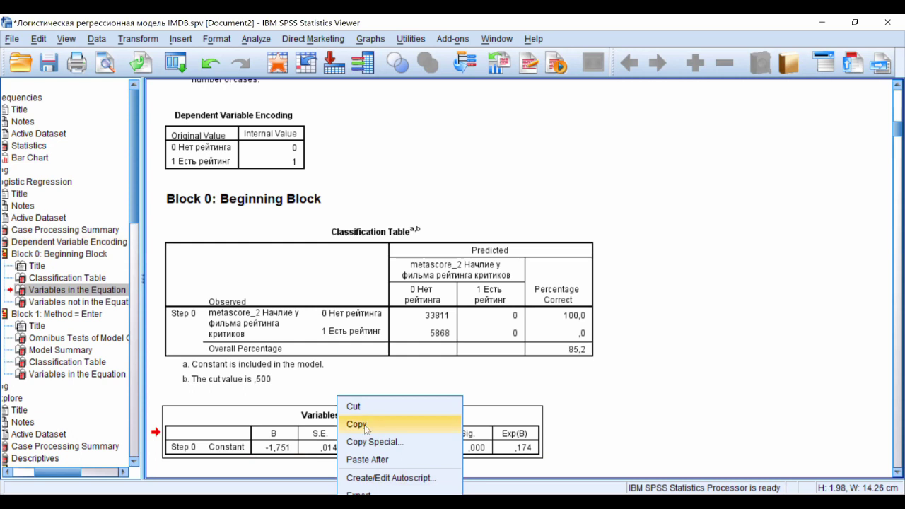
{"action": "left_click", "coordinate": [365, 427]}
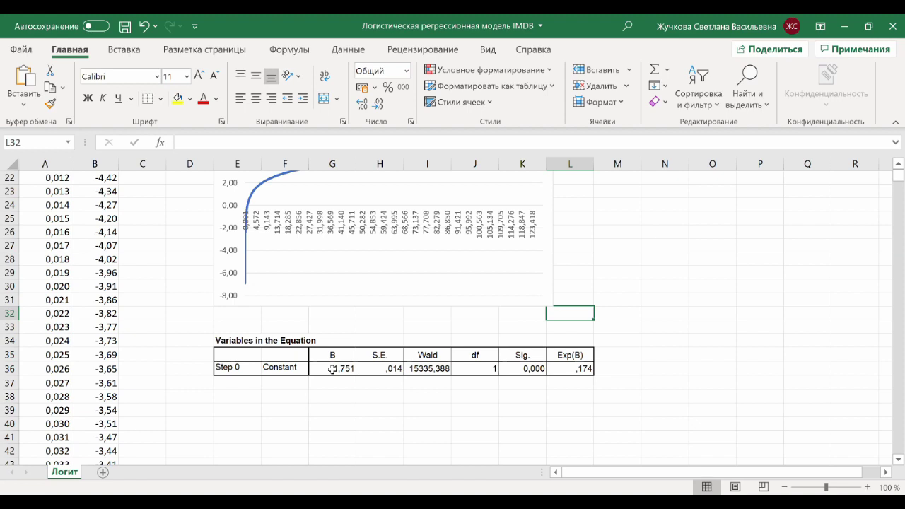
In the Excel Логит sheet, calculate the exponent of the constant's B coefficient in G38 with =EXP(G36).
{"action": "left_click", "coordinate": [341, 396]}
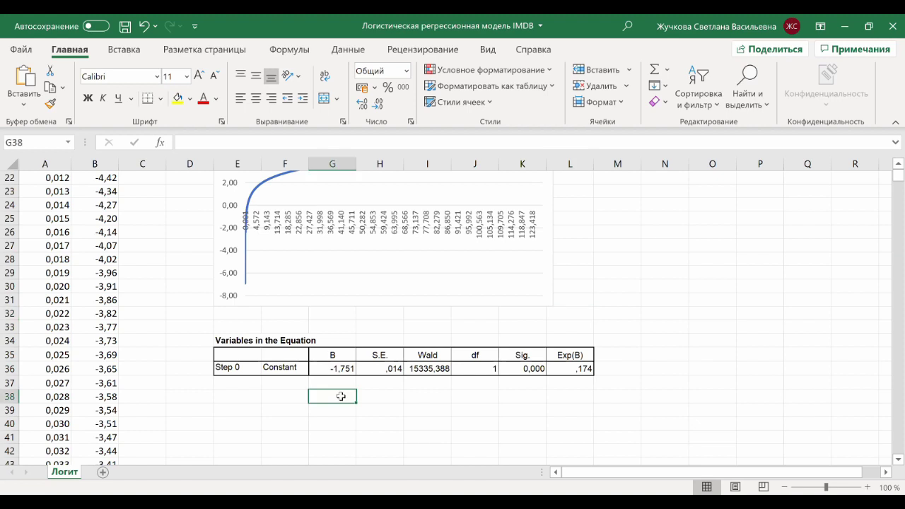
{"action": "type", "text": "="}
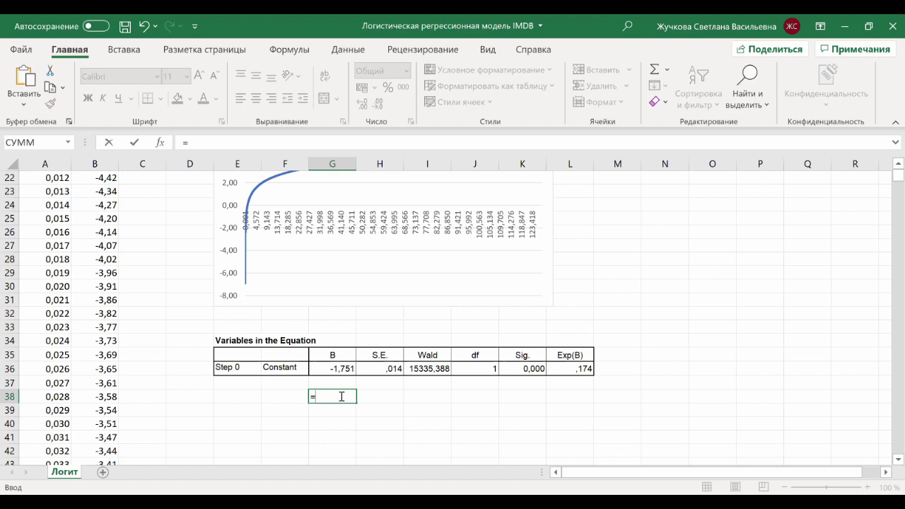
{"action": "type", "text": "e"}
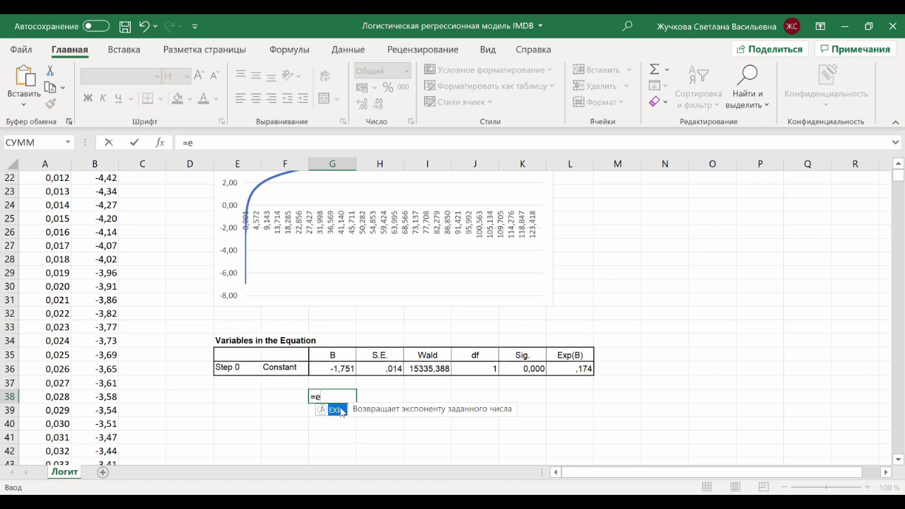
{"action": "key", "text": "Tab"}
{"action": "left_click", "coordinate": [348, 369]}
{"action": "type", "text": ")"}
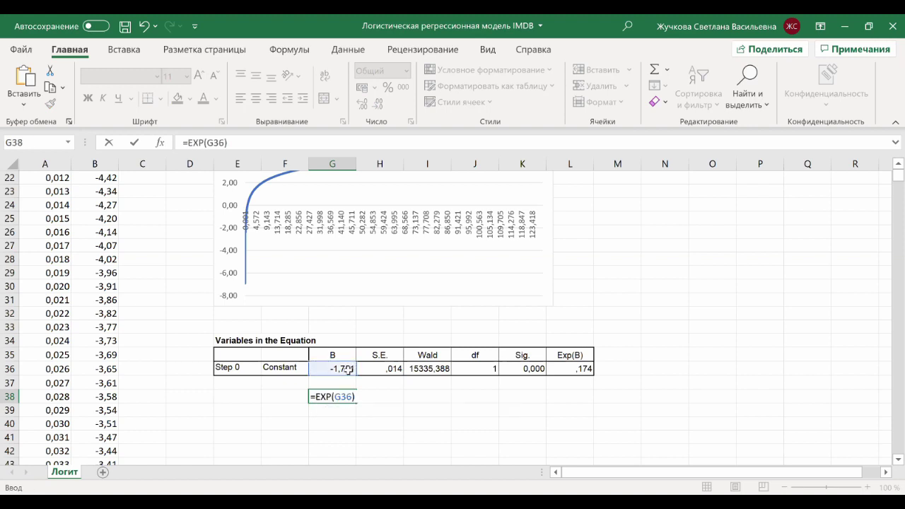
{"action": "key", "text": "Return"}
{"action": "key", "text": "Return"}
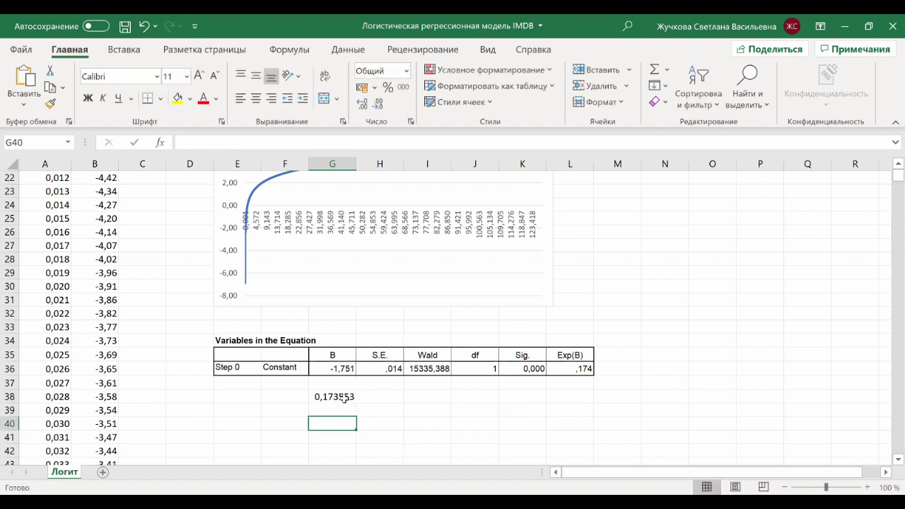
{"action": "key", "text": "Up"}
{"action": "key", "text": "Up"}
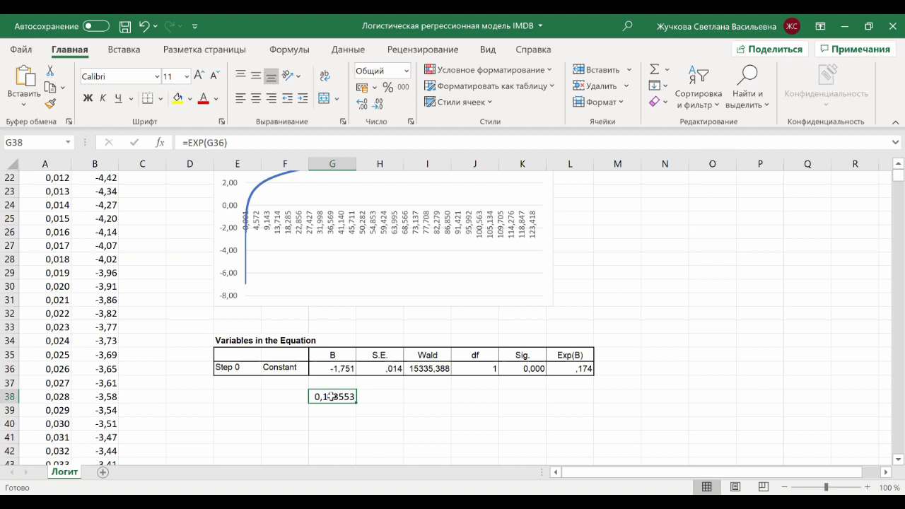
Below the Exp(B) value, enter the labels p/(1-p) in L38 and p in L39.
{"action": "left_click", "coordinate": [571, 373]}
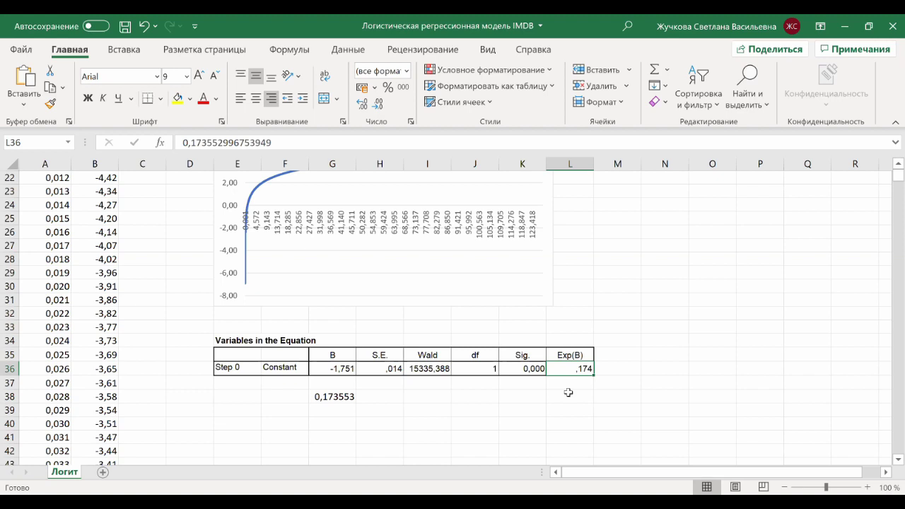
{"action": "left_click", "coordinate": [568, 392]}
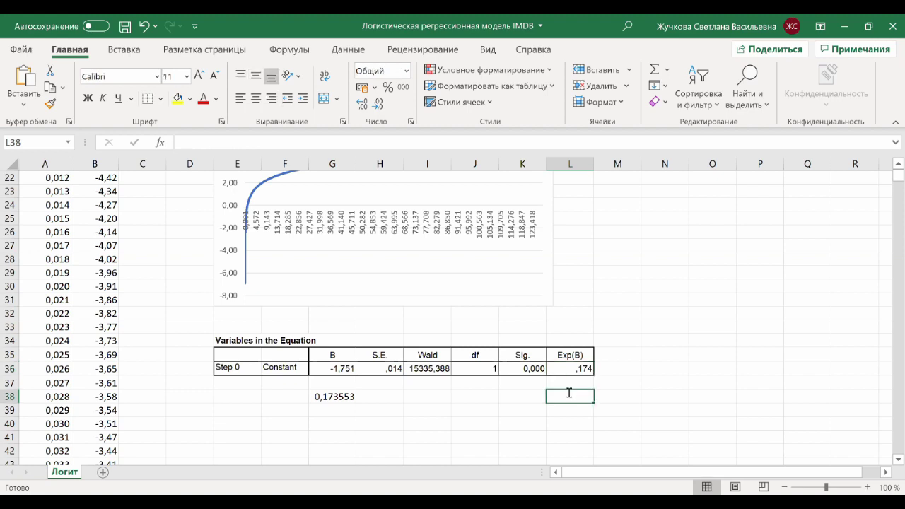
{"action": "type", "text": "p/"}
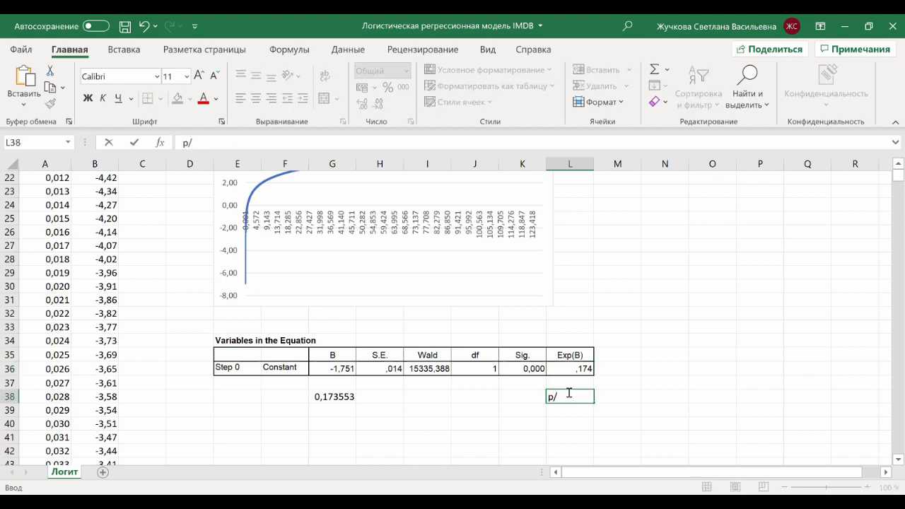
{"action": "type", "text": "(1-p)"}
{"action": "key", "text": "Return"}
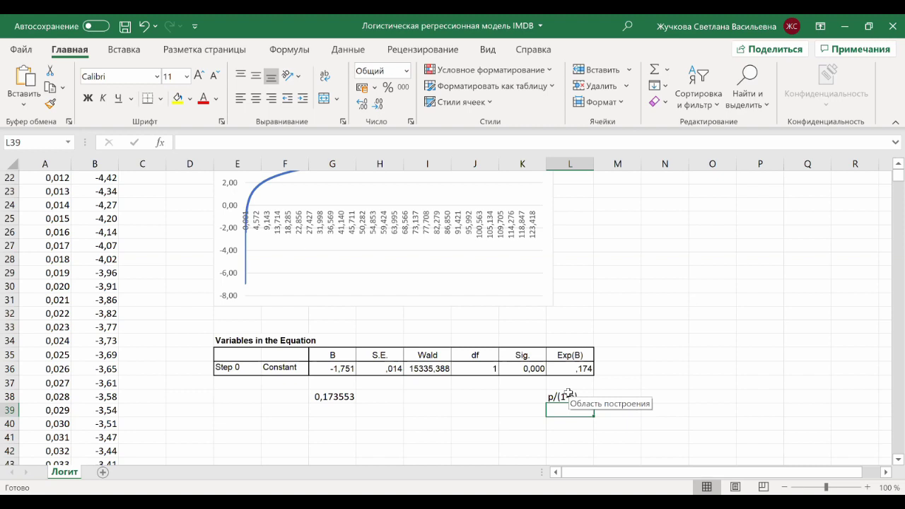
{"action": "type", "text": "p"}
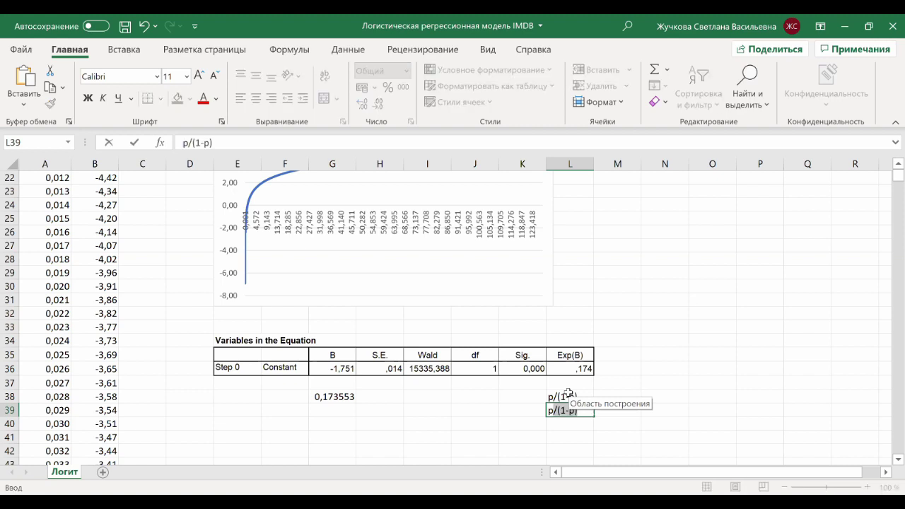
{"action": "key", "text": "Delete"}
{"action": "key", "text": "Tab"}
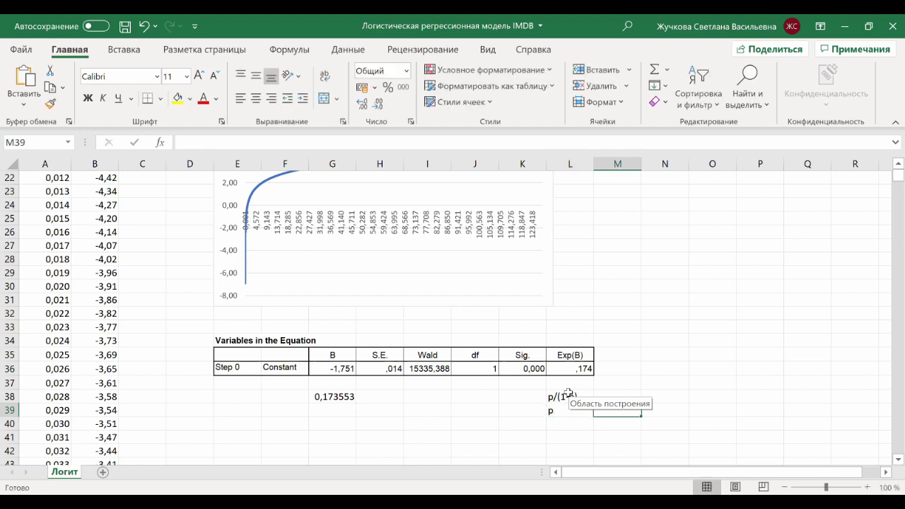
Complete the two equations in L38:M39 as p/(1-p) = 0,174 and p = 0,174*(1-p).
{"action": "double_click", "coordinate": [634, 409]}
{"action": "type", "text": "0?174*"}
{"action": "key", "text": "Left"}
{"action": "key", "text": "Left"}
{"action": "key", "text": "Left"}
{"action": "key", "text": "Left"}
{"action": "key", "text": "Left"}
{"action": "key", "text": "BackSpace"}
{"action": "type", "text": ",174*"}
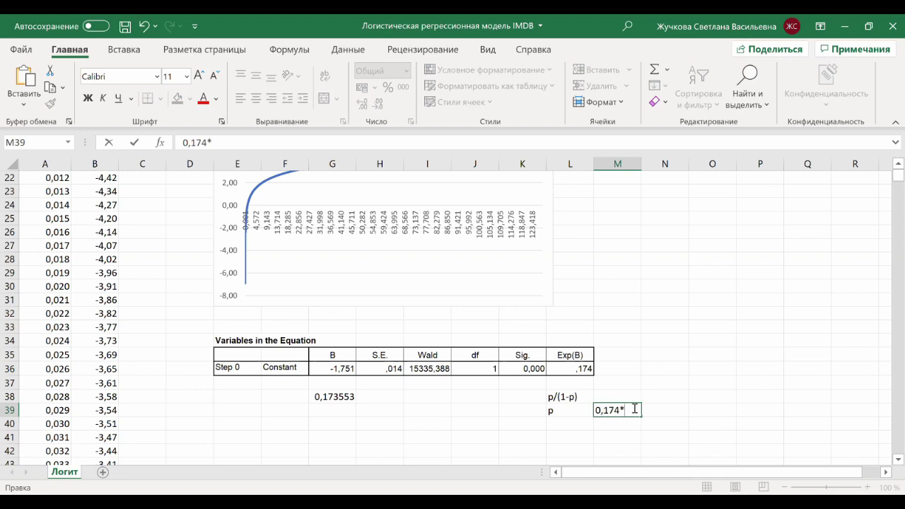
{"action": "type", "text": "(1-p"}
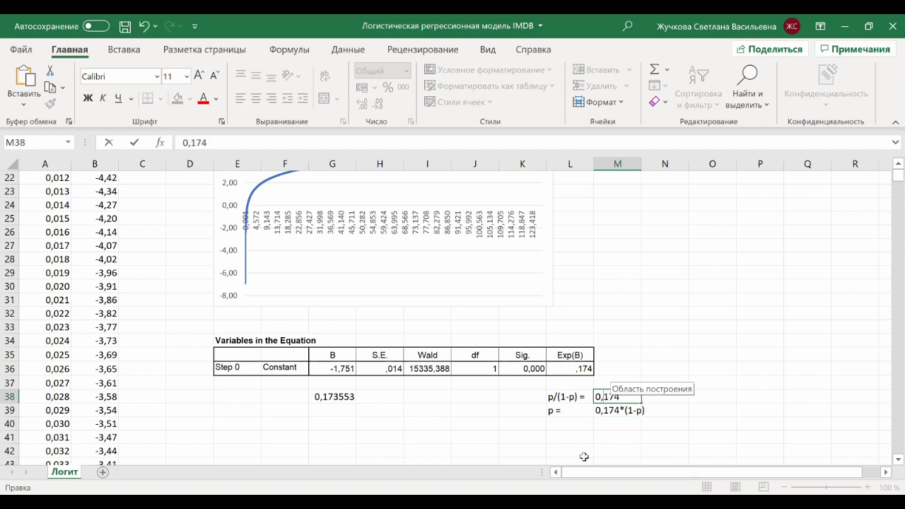
{"action": "key", "text": "Down"}
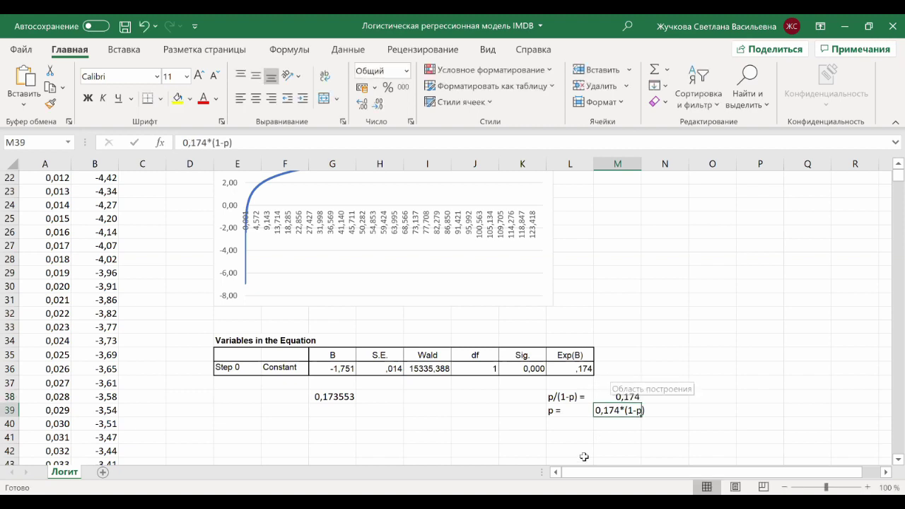
{"action": "left_click", "coordinate": [568, 424]}
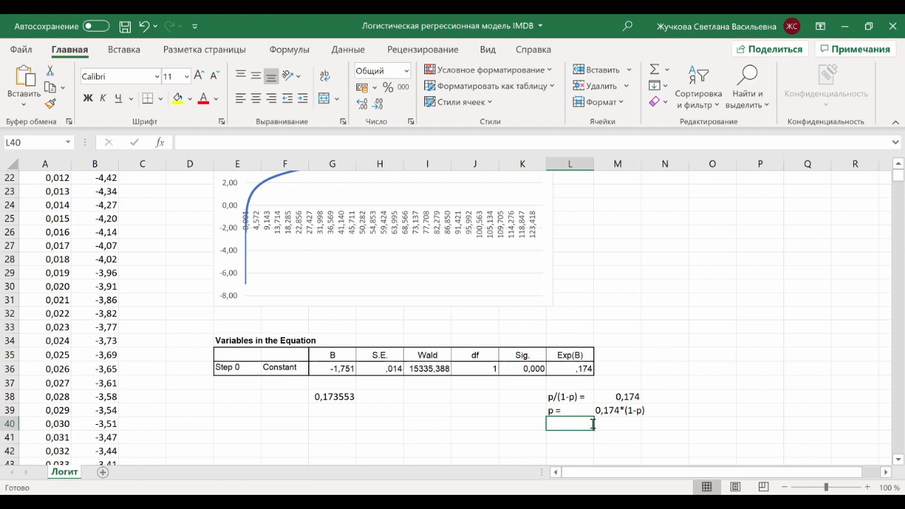
Enter the expanded equation in L40:M40 as p = 0,174-0,174p.
{"action": "type", "text": "p"}
{"action": "key", "text": "Tab"}
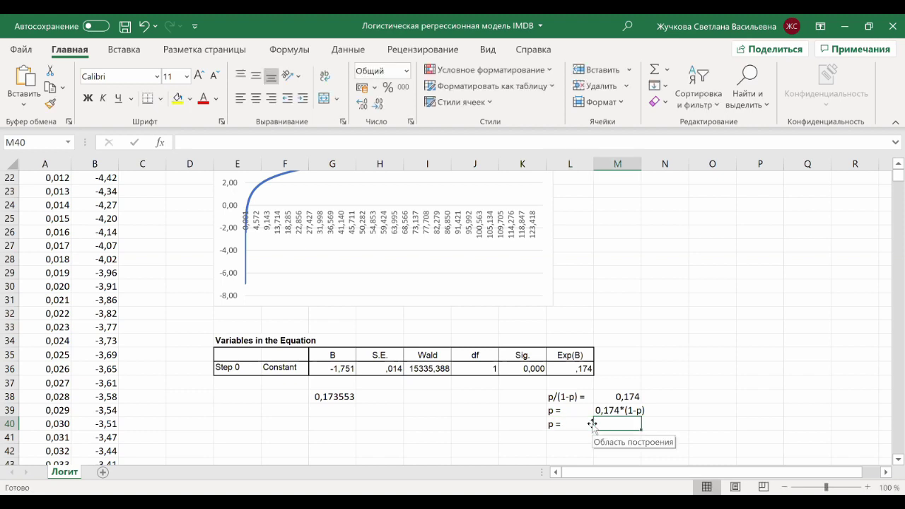
{"action": "type", "text": "0,174"}
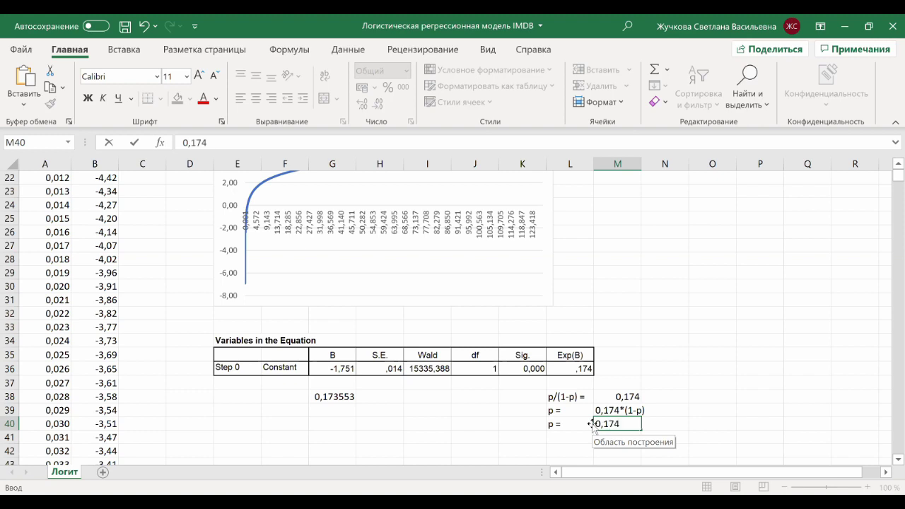
{"action": "type", "text": "-0,174p"}
{"action": "key", "text": "Return"}
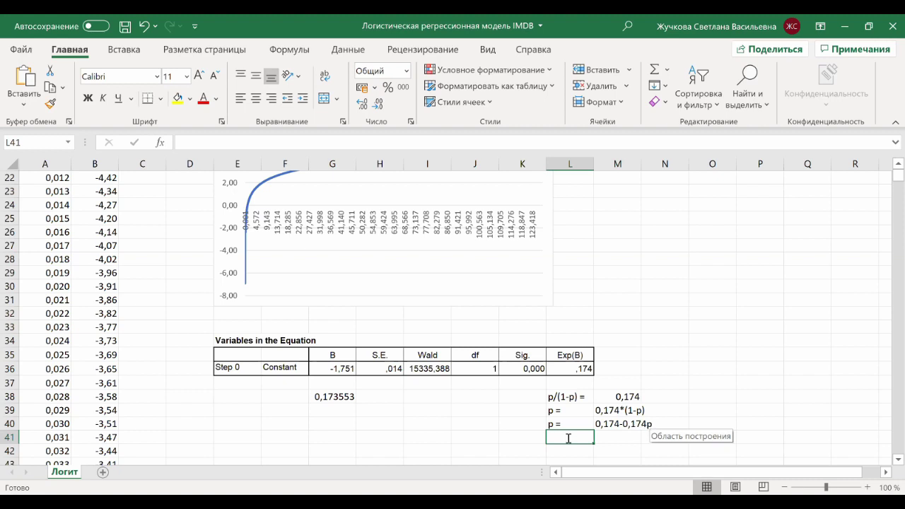
Collect the p terms in L41:M41 by entering 1,174p = 0,174.
{"action": "type", "text": "1"}
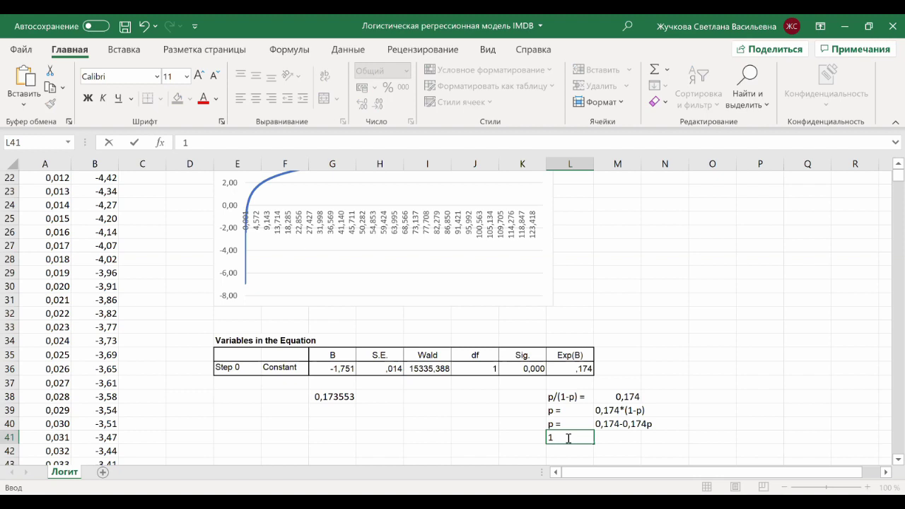
{"action": "type", "text": ",174p ="}
{"action": "key", "text": "Tab"}
{"action": "type", "text": "0"}
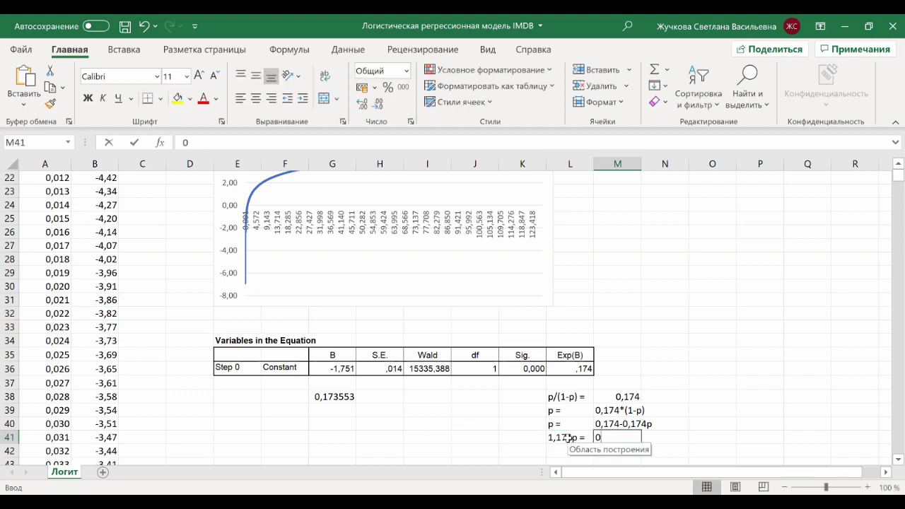
{"action": "type", "text": ",174"}
{"action": "key", "text": "Return"}
Label L42 as p = and calculate the probability in M42 with the formula =0,174/1,174.
{"action": "scroll", "coordinate": [668, 414], "scroll_direction": "down", "scroll_amount": 1}
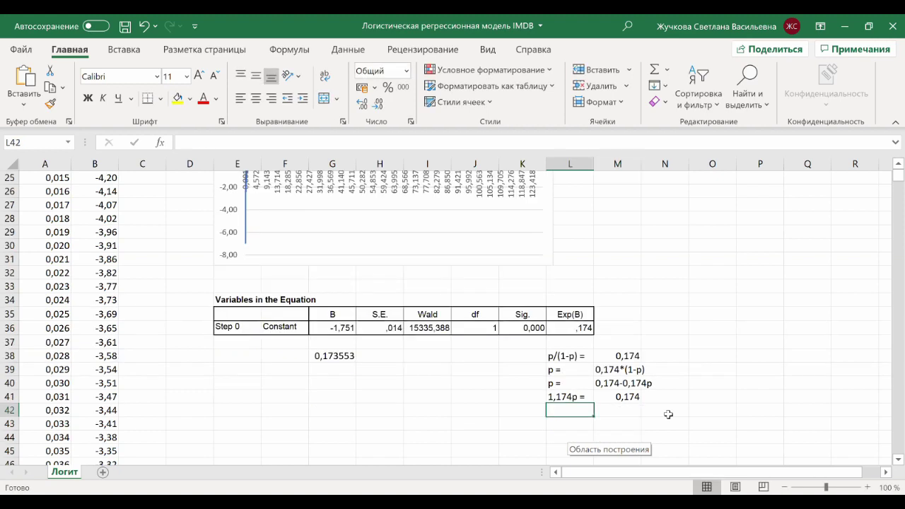
{"action": "type", "text": "p ="}
{"action": "key", "text": "Tab"}
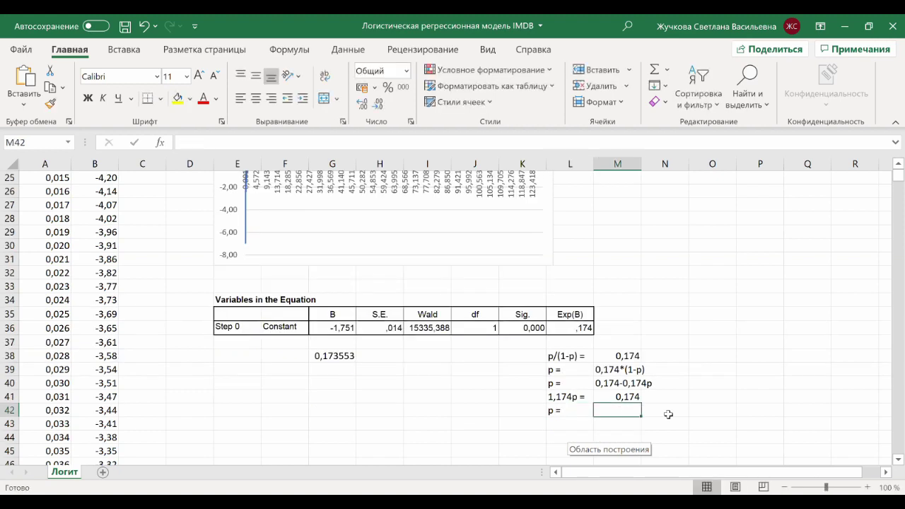
{"action": "type", "text": "=0"}
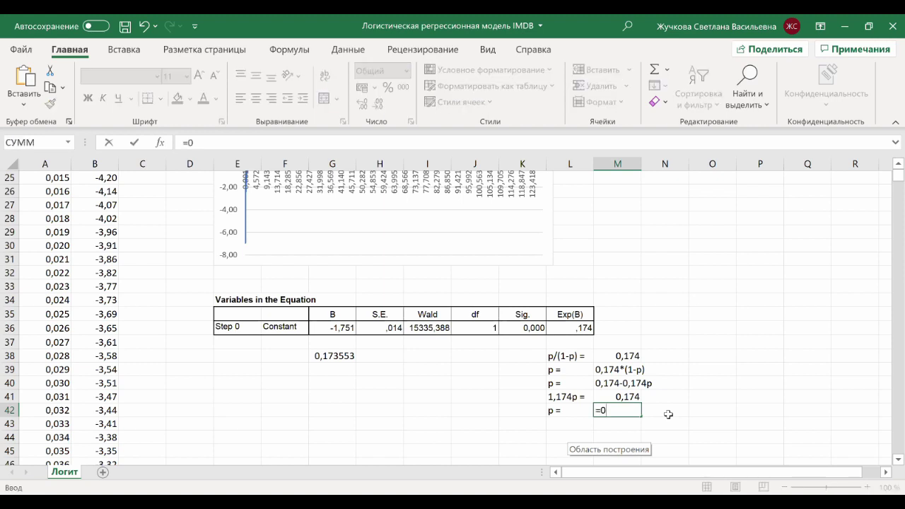
{"action": "type", "text": ",174/1,174"}
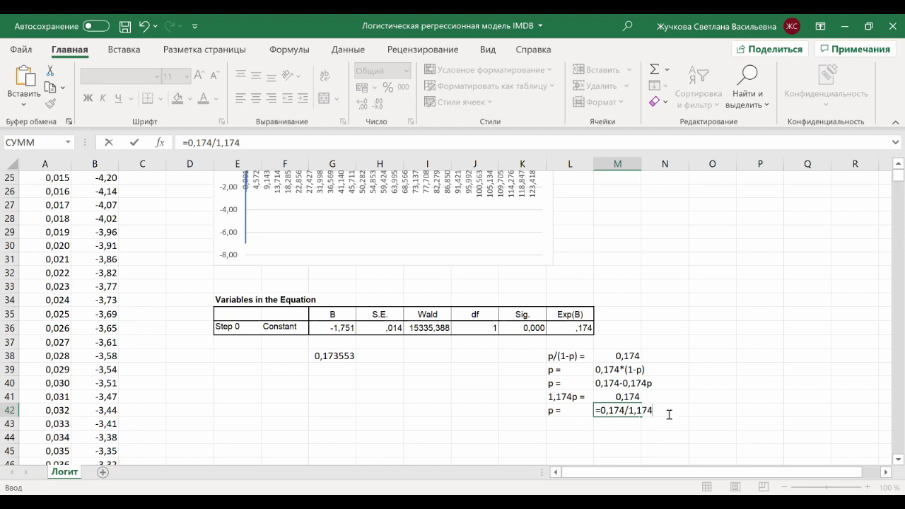
{"action": "left_click", "coordinate": [588, 432]}
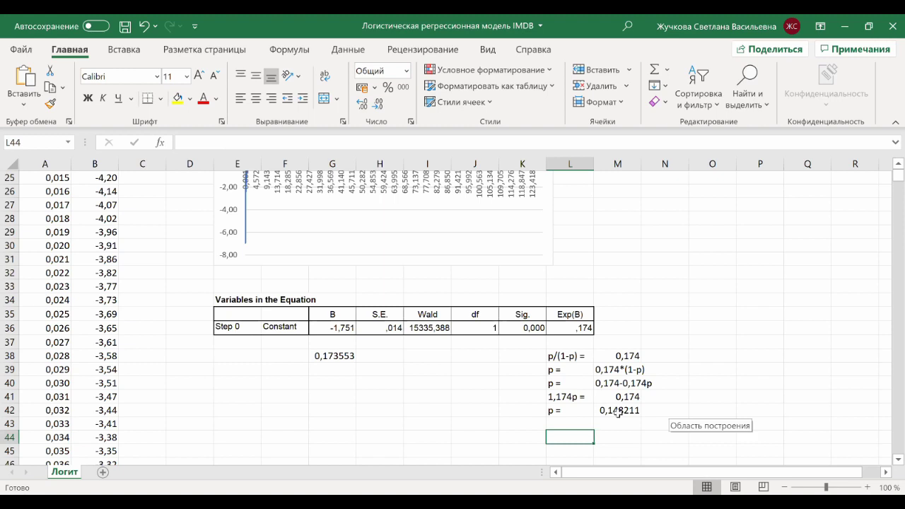
{"action": "left_click", "coordinate": [618, 412]}
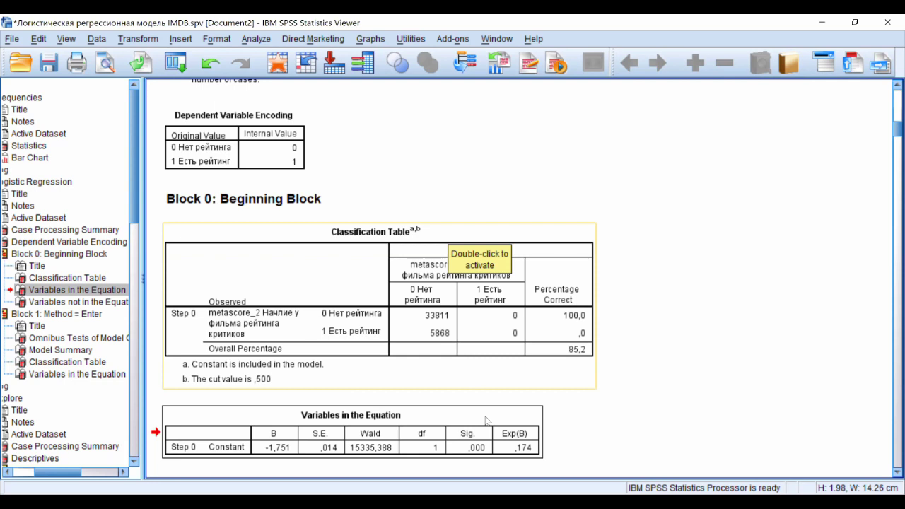
In the SPSS output, compare the Block 0 Classification Table with the bar chart of films with and without a critics' rating.
{"action": "left_click", "coordinate": [509, 240]}
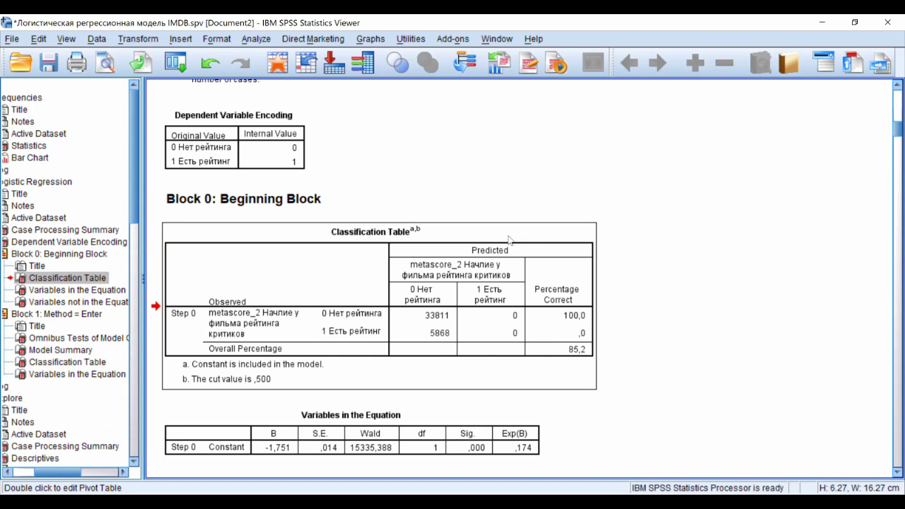
{"action": "left_click", "coordinate": [508, 240]}
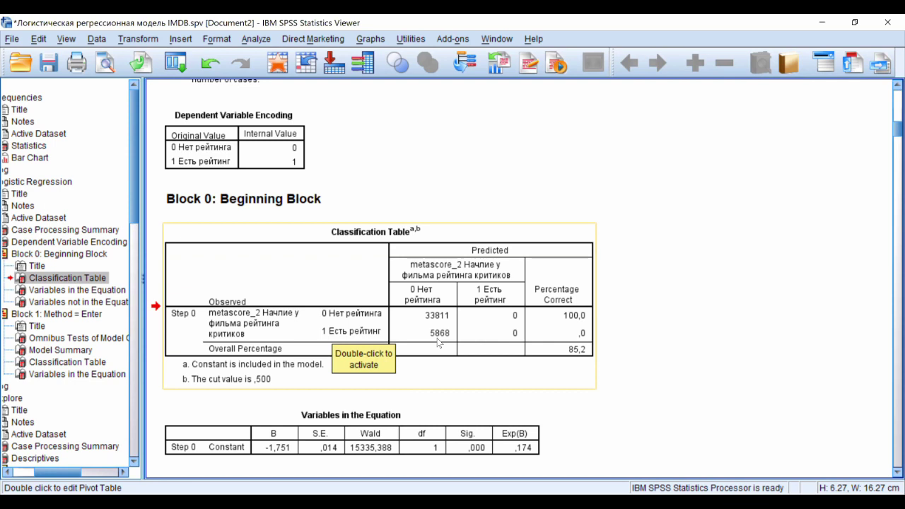
{"action": "left_click", "coordinate": [28, 157]}
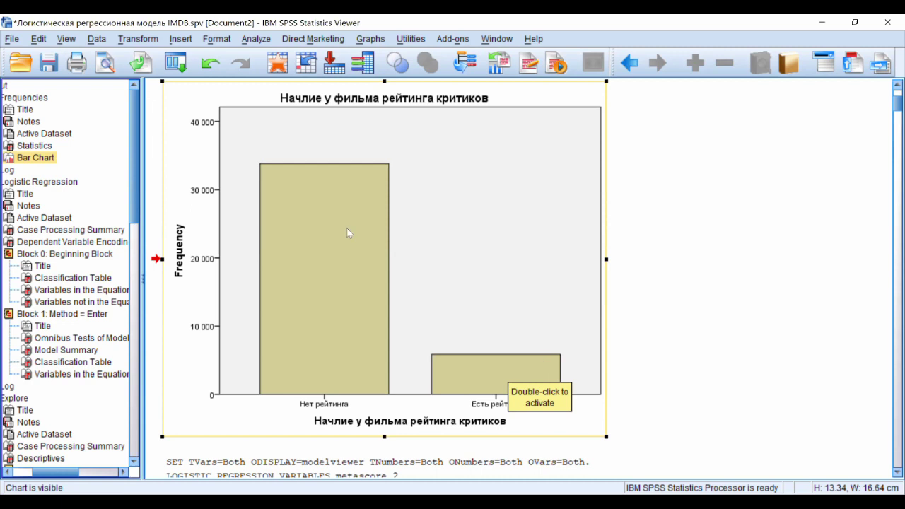
{"action": "left_click", "coordinate": [116, 278]}
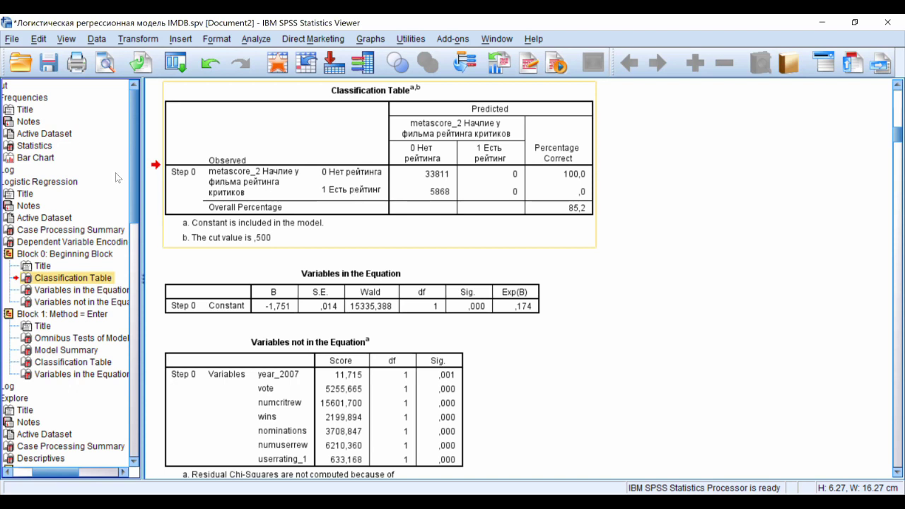
{"action": "left_click", "coordinate": [113, 159]}
{"action": "left_click", "coordinate": [407, 196]}
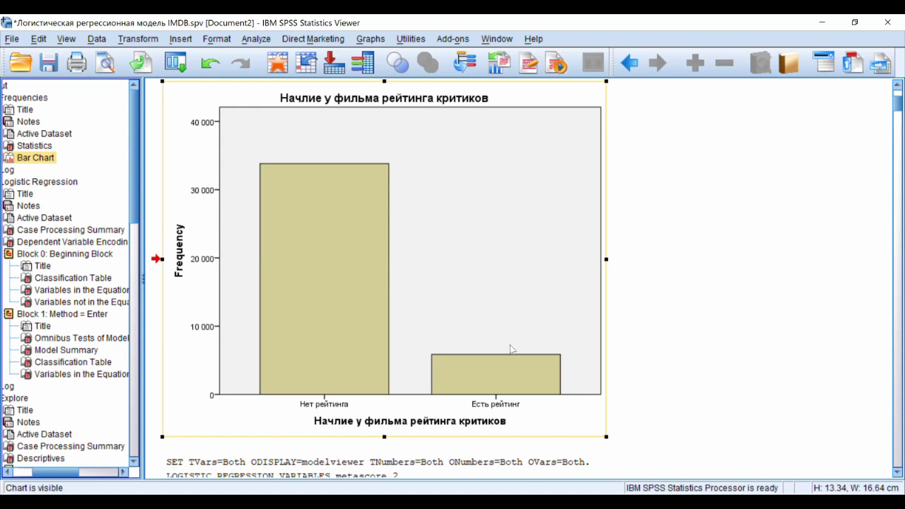
{"action": "left_click", "coordinate": [73, 277]}
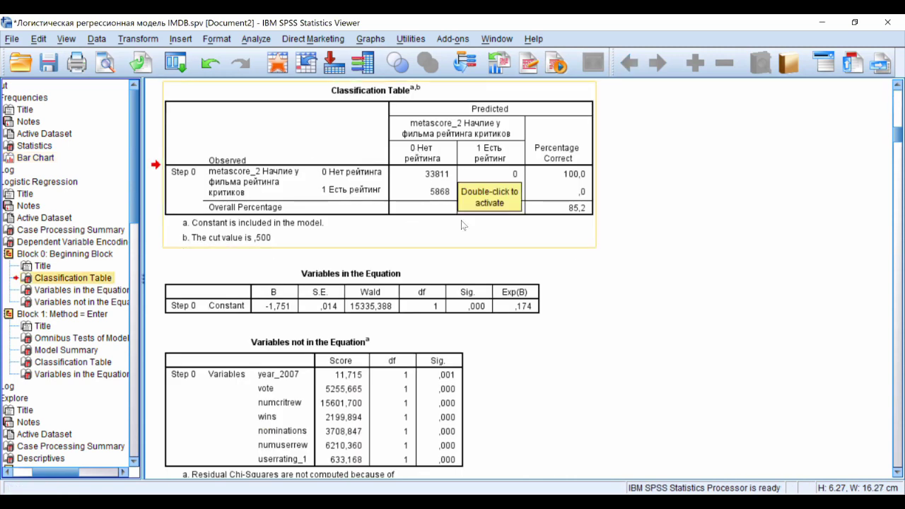
{"action": "scroll", "coordinate": [260, 251], "scroll_direction": "up", "scroll_amount": 3}
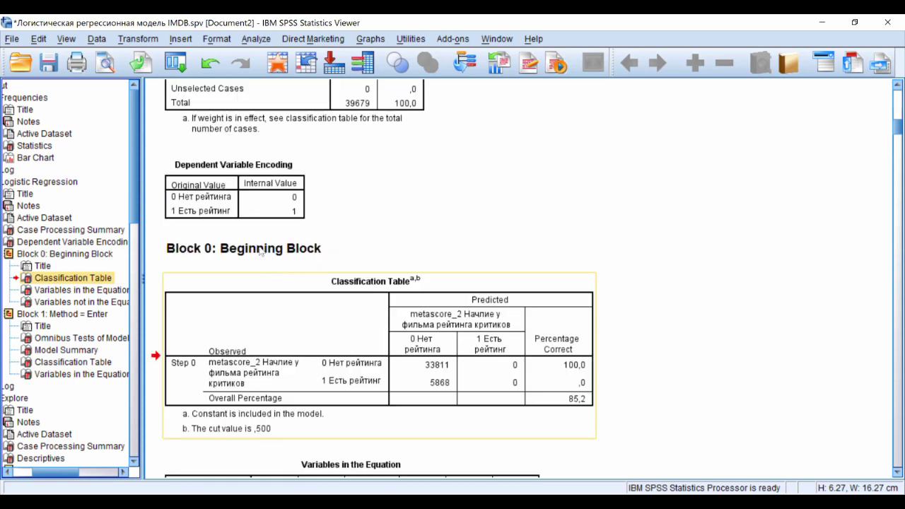
{"action": "left_click", "coordinate": [311, 249]}
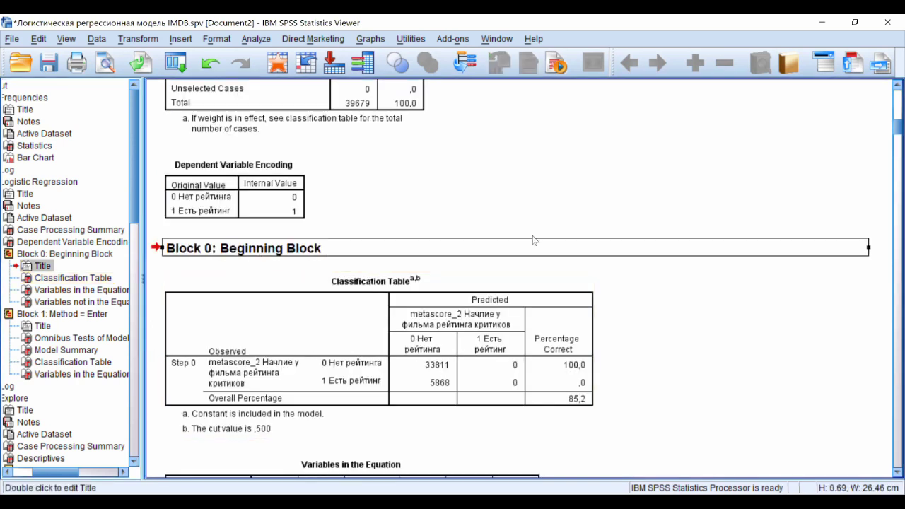
{"action": "scroll", "coordinate": [562, 235], "scroll_direction": "down", "scroll_amount": 3}
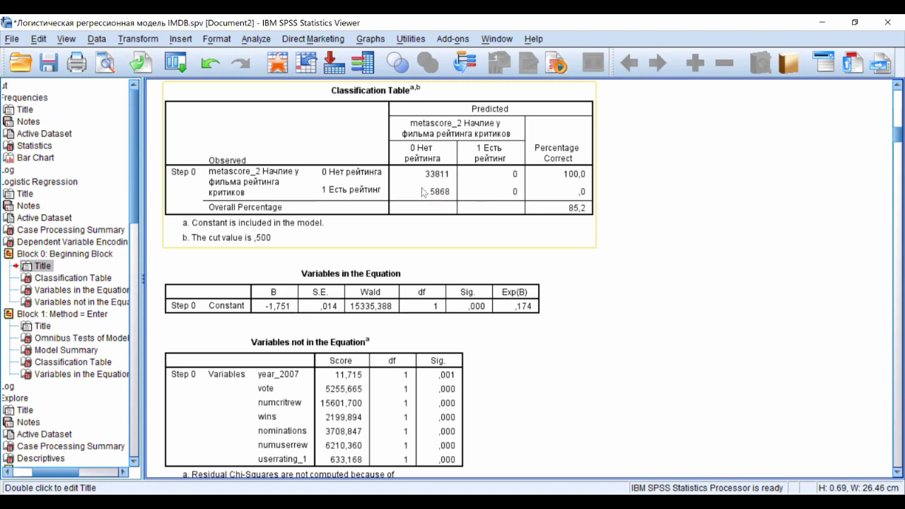
Examine the Block 1 results: coefficients and significance in Variables in the Equation, the Classification Table, Model Summary and Omnibus Tests.
{"action": "scroll", "coordinate": [421, 190], "scroll_direction": "down", "scroll_amount": 6}
{"action": "scroll", "coordinate": [422, 193], "scroll_direction": "down", "scroll_amount": 3}
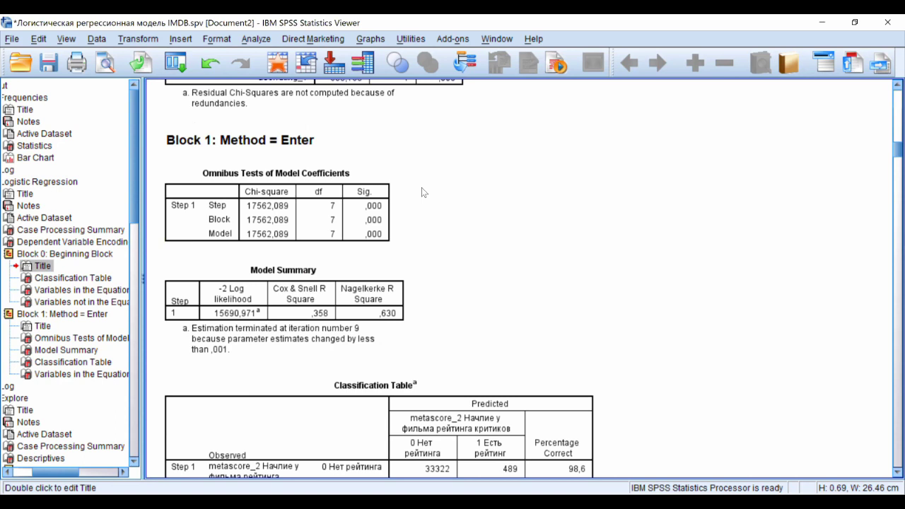
{"action": "scroll", "coordinate": [421, 187], "scroll_direction": "down", "scroll_amount": 10}
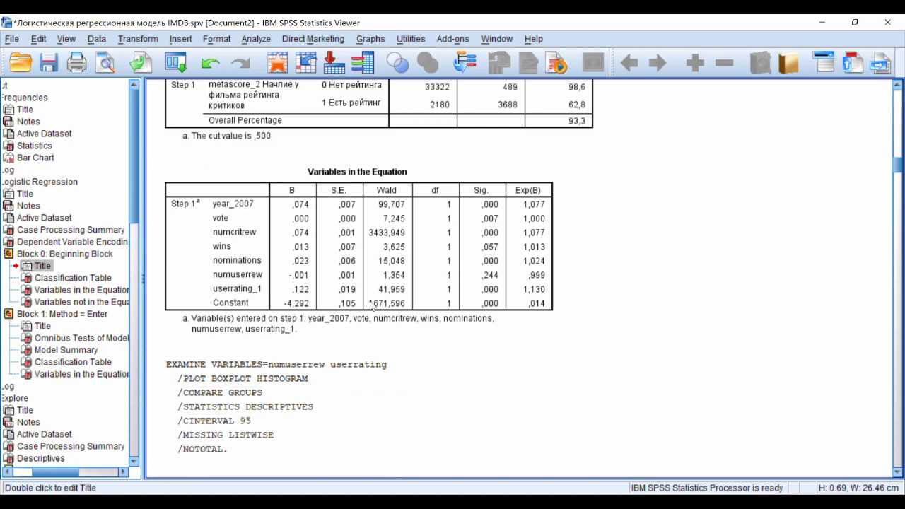
{"action": "left_click", "coordinate": [304, 282]}
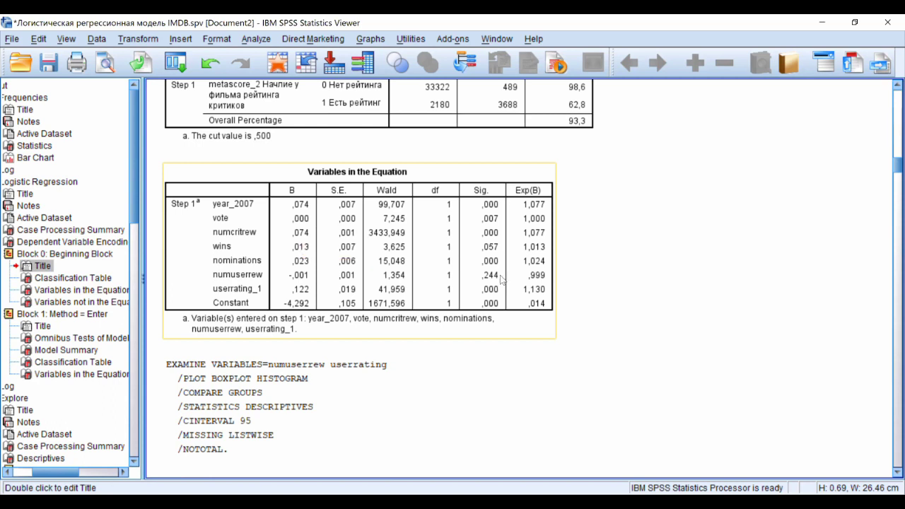
{"action": "scroll", "coordinate": [529, 254], "scroll_direction": "up", "scroll_amount": 3}
{"action": "left_click", "coordinate": [536, 253]}
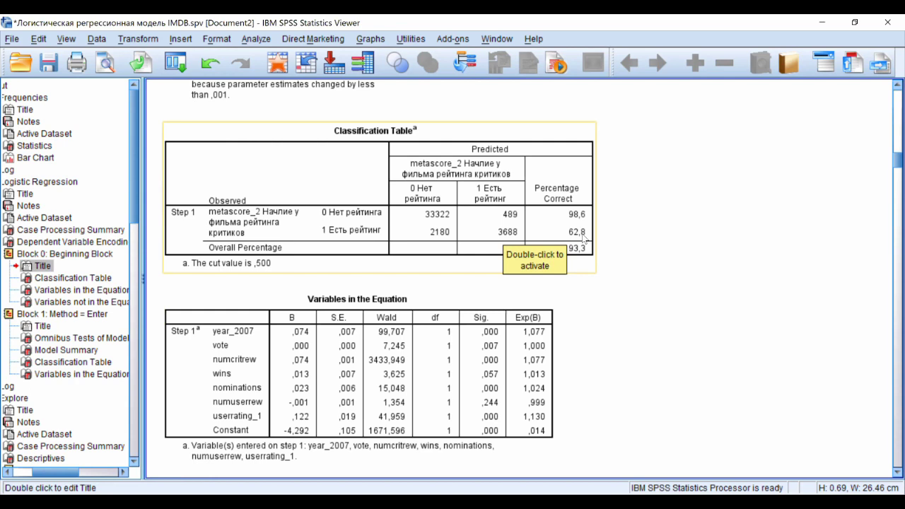
{"action": "key", "text": "Up"}
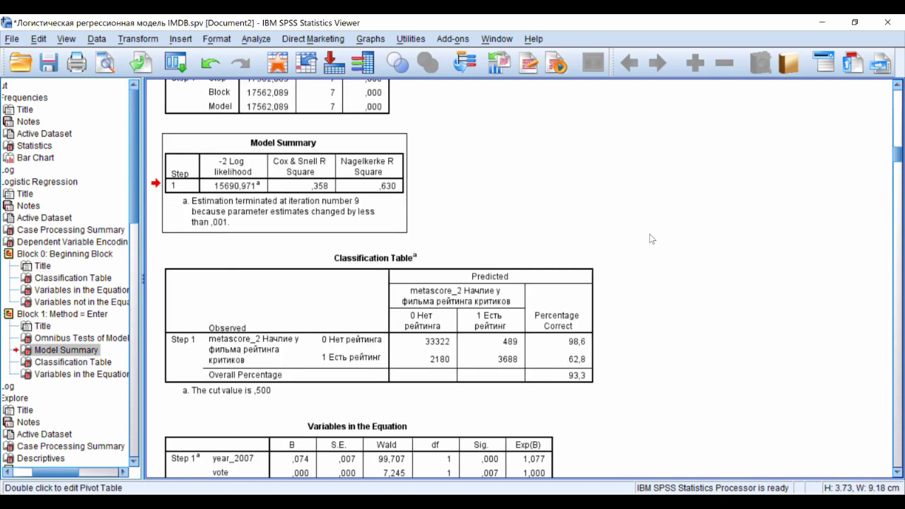
{"action": "scroll", "coordinate": [651, 238], "scroll_direction": "up", "scroll_amount": 2}
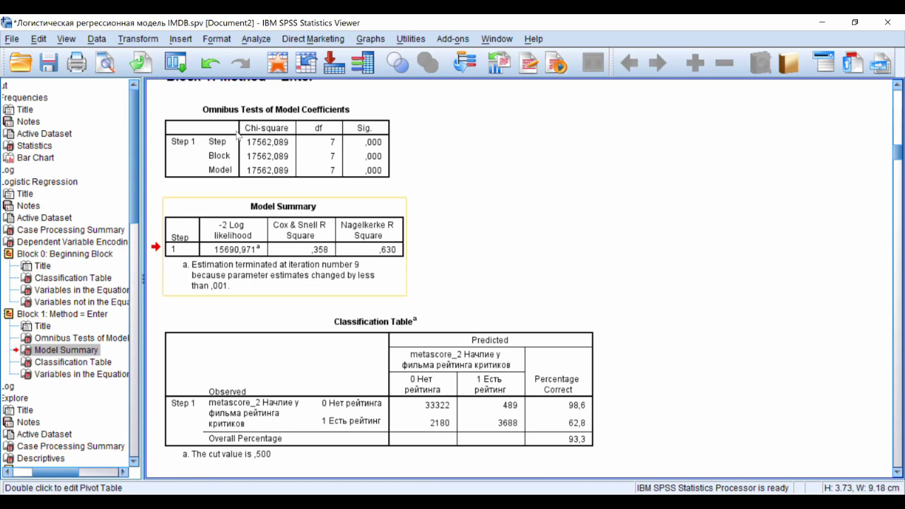
{"action": "scroll", "coordinate": [634, 115], "scroll_direction": "up", "scroll_amount": 2}
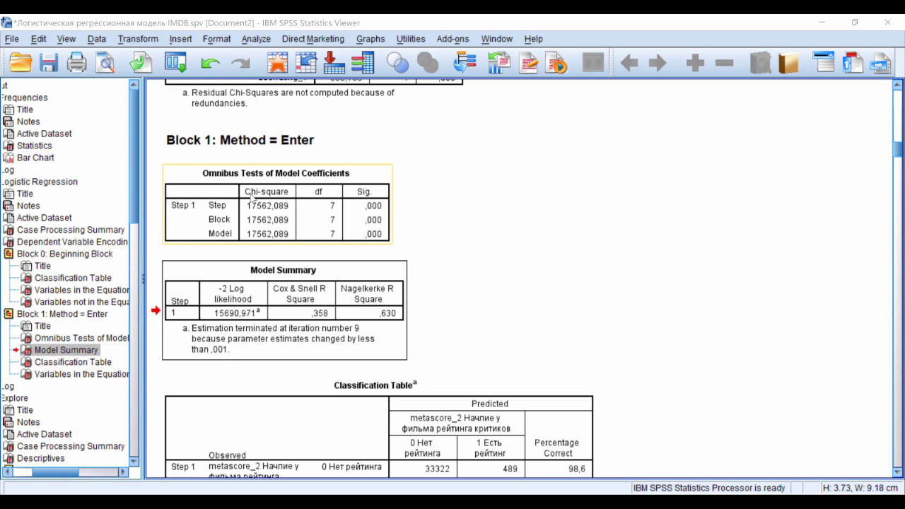
Review the Block 0 tables against the Block 1 Classification Table and the R Square measures in Model Summary.
{"action": "scroll", "coordinate": [531, 191], "scroll_direction": "up", "scroll_amount": 5}
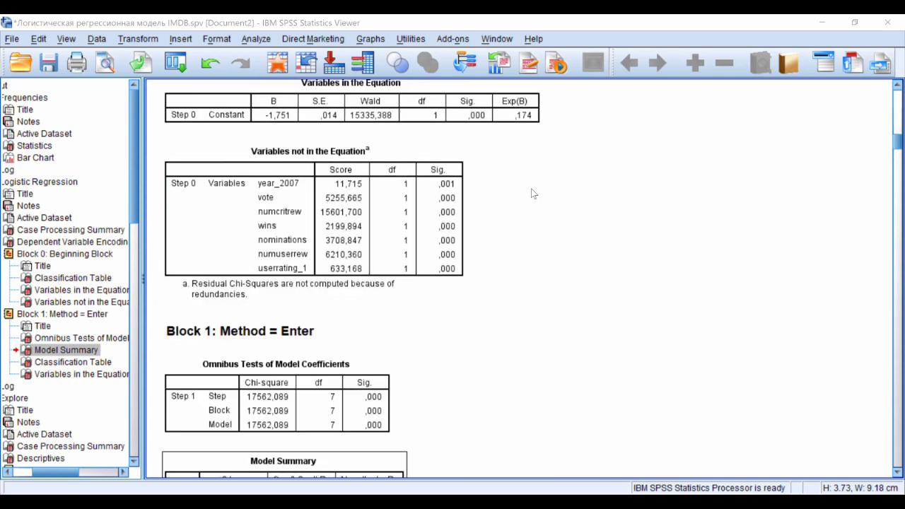
{"action": "scroll", "coordinate": [499, 165], "scroll_direction": "up", "scroll_amount": 3}
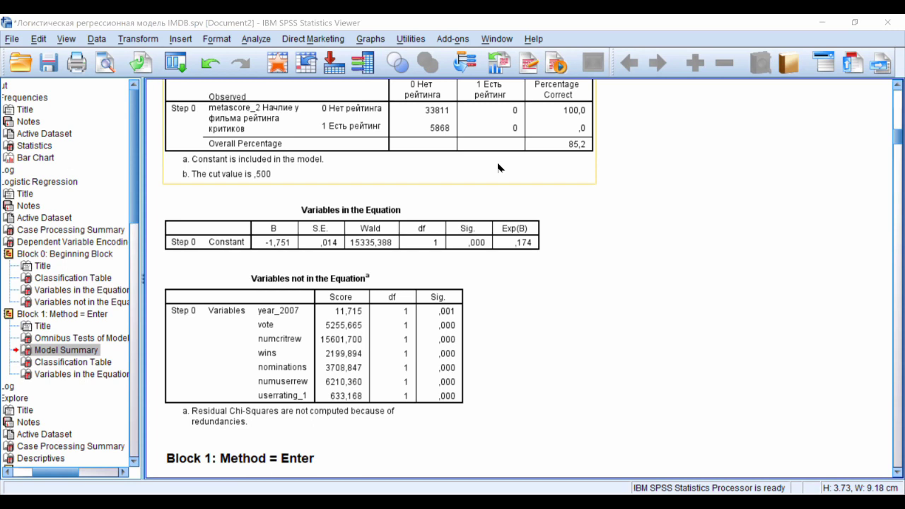
{"action": "scroll", "coordinate": [496, 198], "scroll_direction": "down", "scroll_amount": 3}
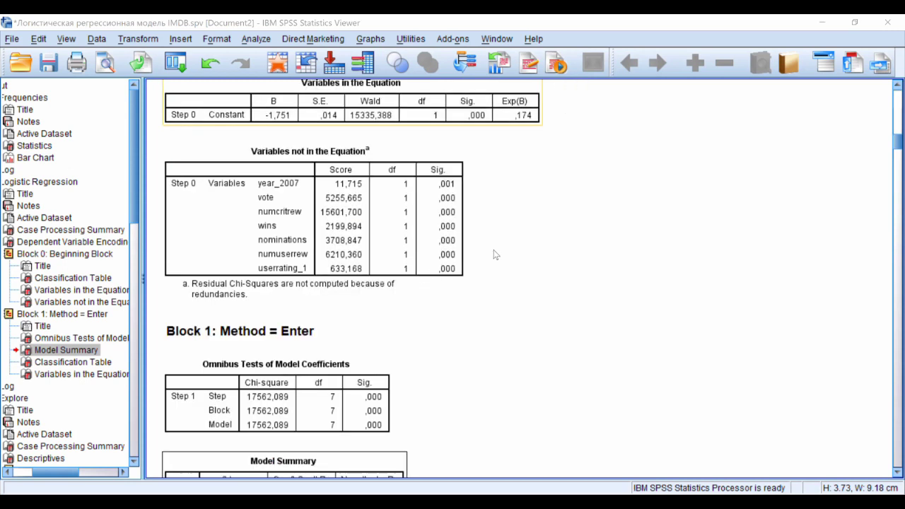
{"action": "scroll", "coordinate": [495, 254], "scroll_direction": "down", "scroll_amount": 9}
{"action": "scroll", "coordinate": [494, 253], "scroll_direction": "down", "scroll_amount": 3}
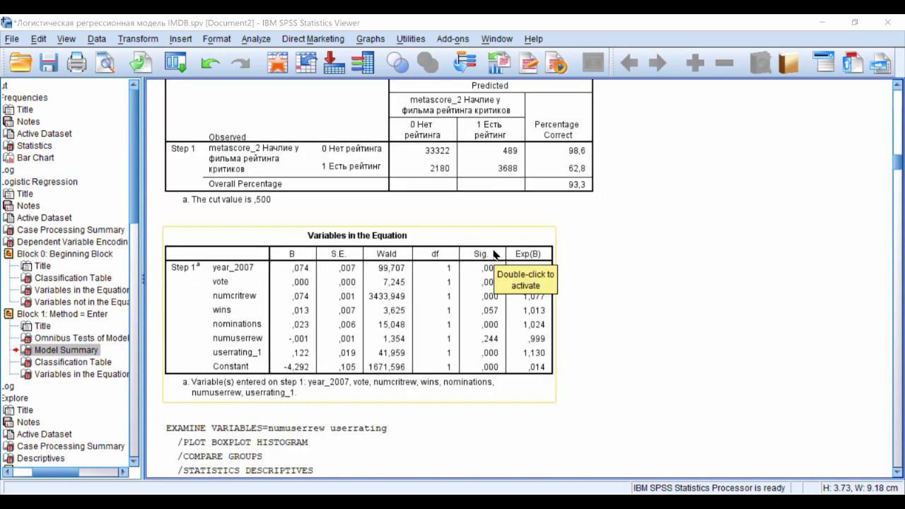
{"action": "scroll", "coordinate": [495, 252], "scroll_direction": "up", "scroll_amount": 2}
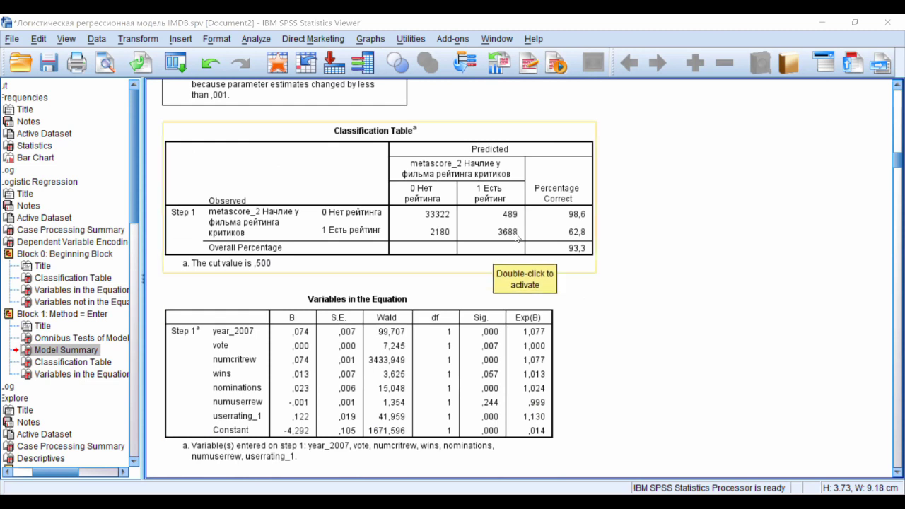
{"action": "scroll", "coordinate": [516, 237], "scroll_direction": "up", "scroll_amount": 5}
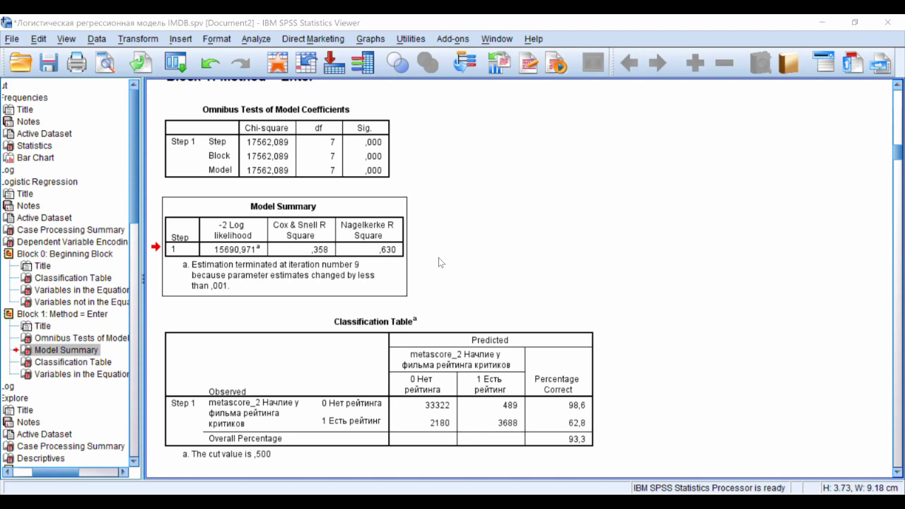
{"action": "left_click", "coordinate": [378, 217]}
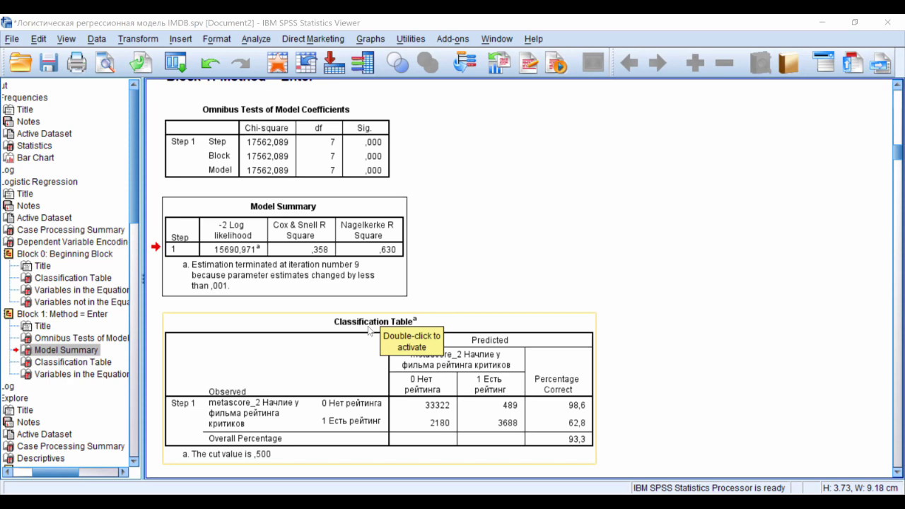
{"action": "left_click", "coordinate": [403, 253]}
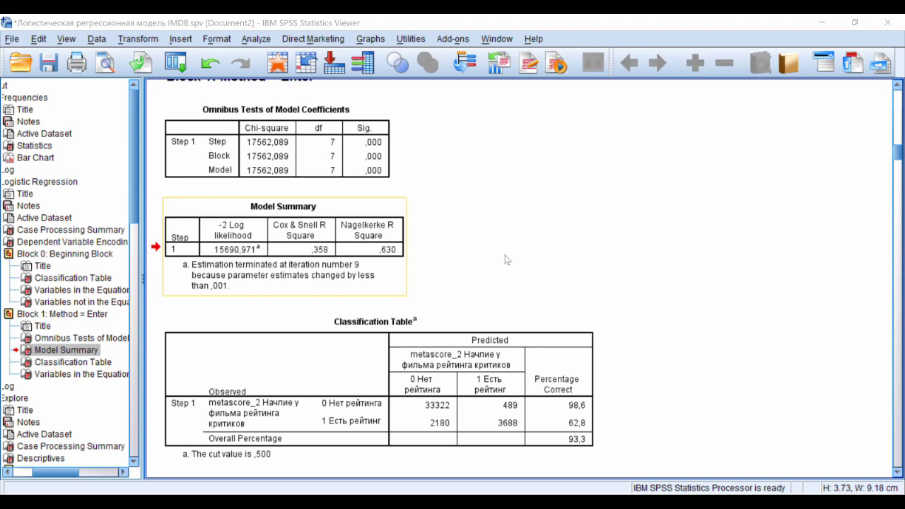
Rerun the logistic regression for metascore_2 with the numuserrew covariate removed from the model.
{"action": "left_click", "coordinate": [577, 431]}
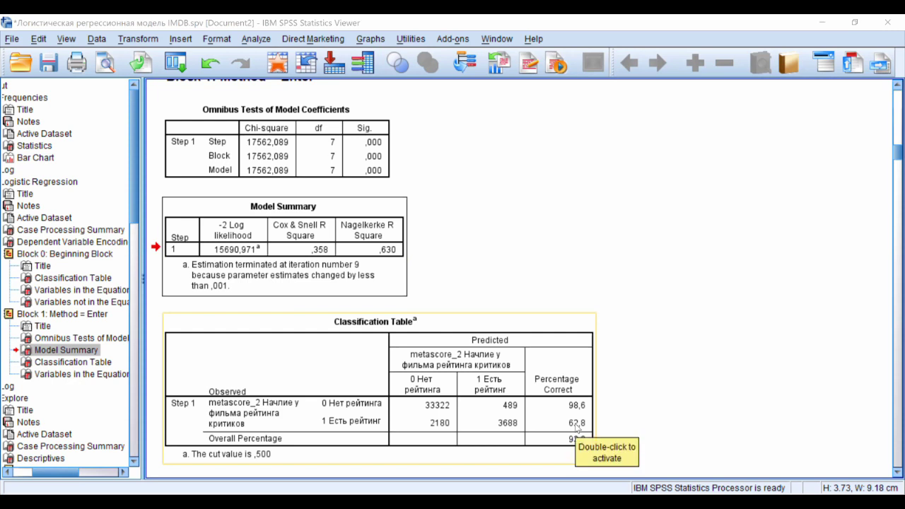
{"action": "scroll", "coordinate": [578, 427], "scroll_direction": "down", "scroll_amount": 3}
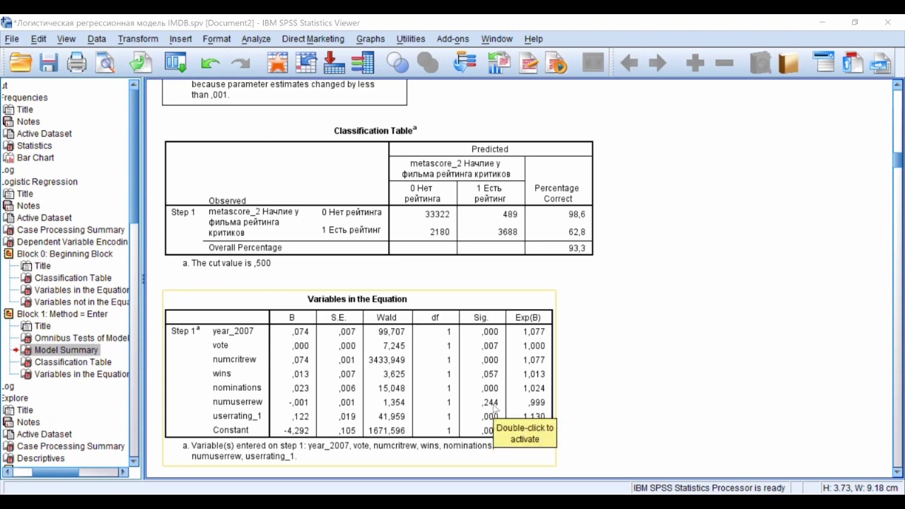
{"action": "left_click", "coordinate": [267, 224]}
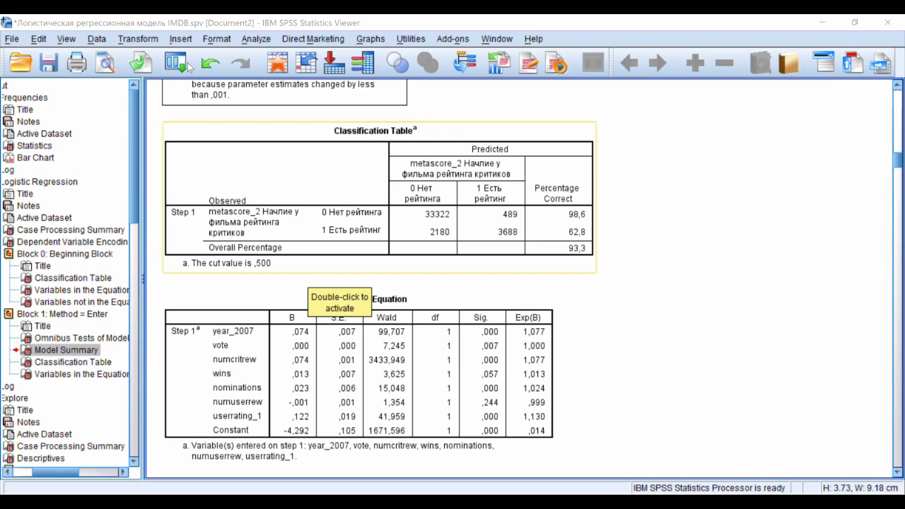
{"action": "left_click", "coordinate": [185, 65]}
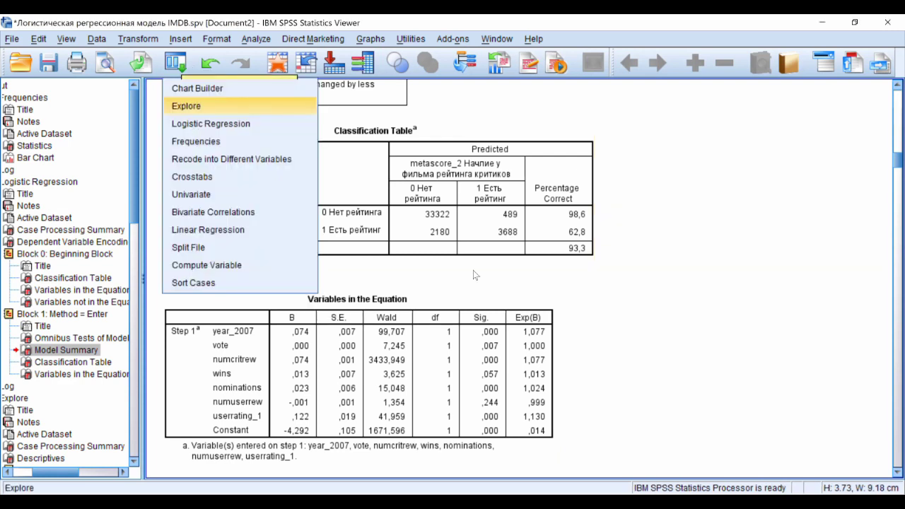
{"action": "key", "text": "Down"}
{"action": "key", "text": "Return"}
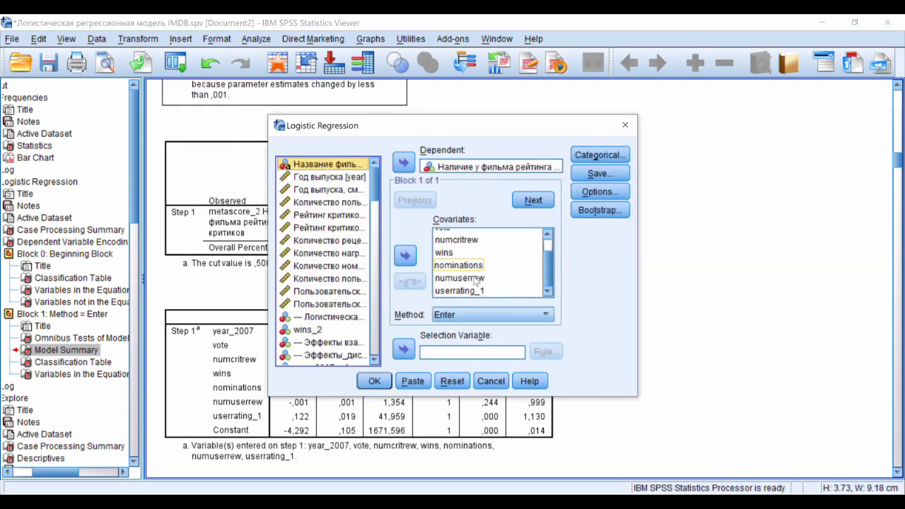
{"action": "key", "text": "Down"}
{"action": "left_click", "coordinate": [405, 256]}
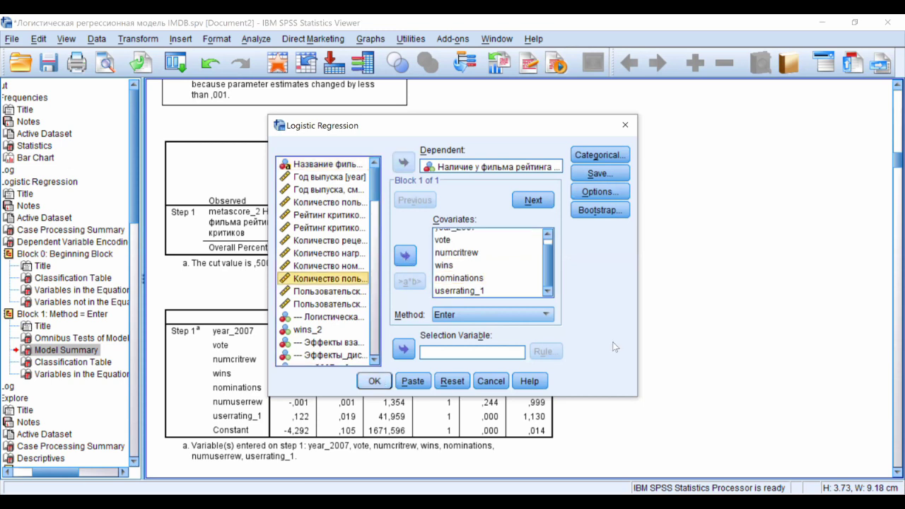
{"action": "key", "text": "Return"}
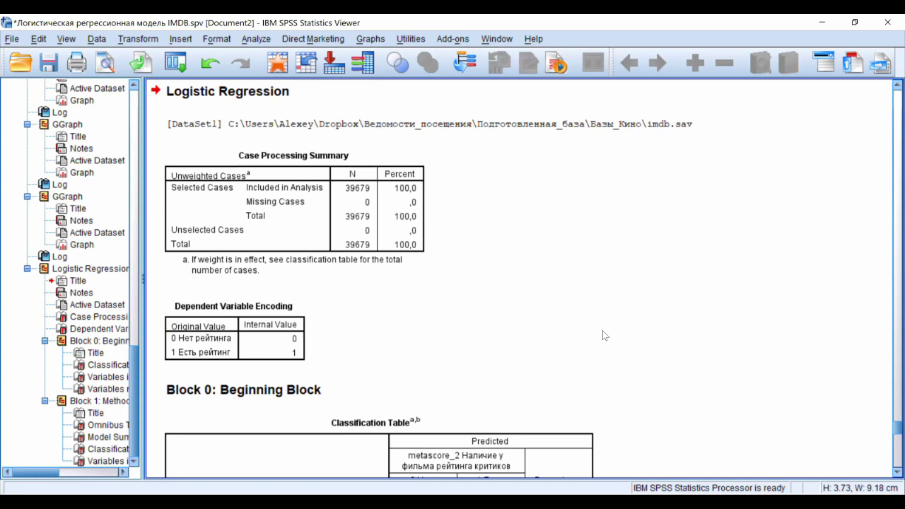
Check the covariates' significance in Variables in the Equation and rerun the logistic regression without wins.
{"action": "scroll", "coordinate": [603, 335], "scroll_direction": "down", "scroll_amount": 10}
{"action": "scroll", "coordinate": [602, 333], "scroll_direction": "down", "scroll_amount": 10}
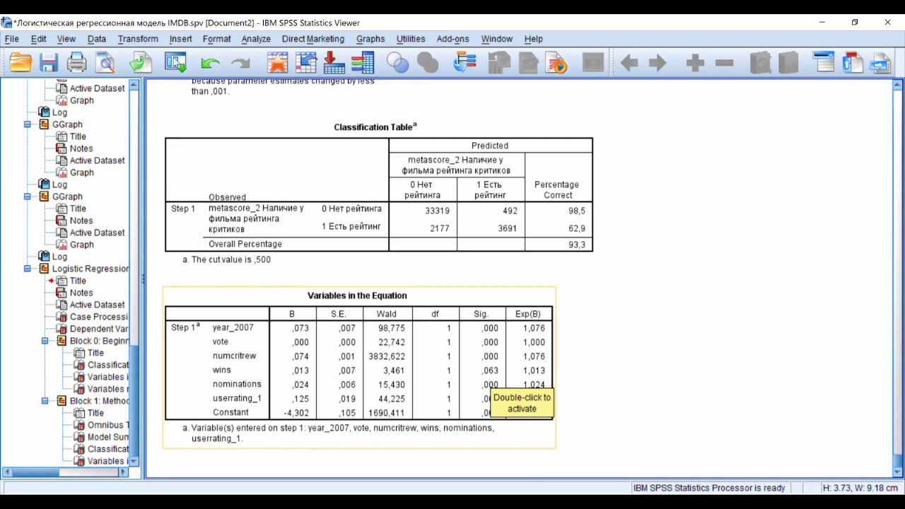
{"action": "left_click", "coordinate": [177, 63]}
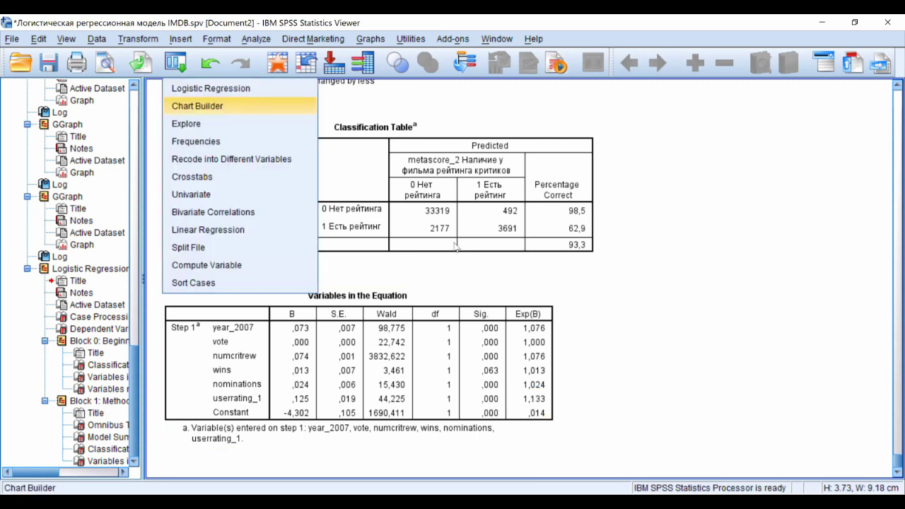
{"action": "left_click", "coordinate": [444, 264]}
{"action": "left_click", "coordinate": [405, 258]}
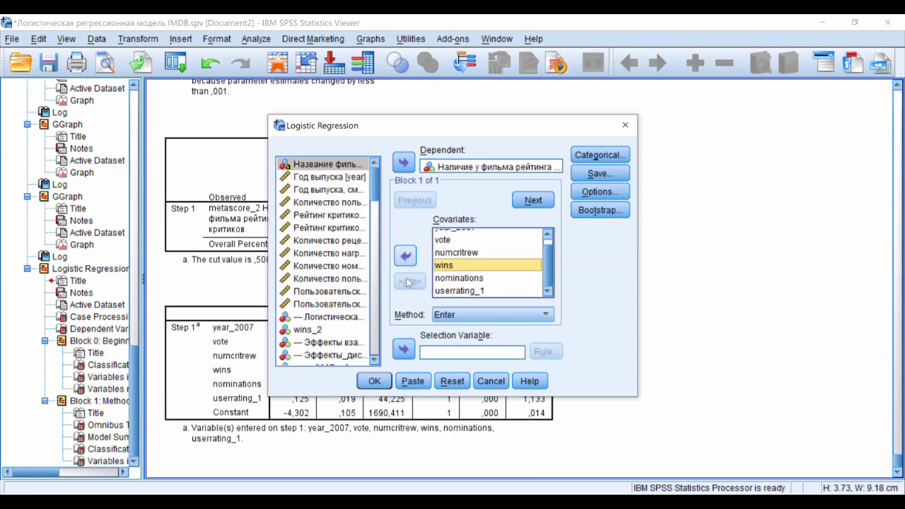
{"action": "left_click", "coordinate": [374, 381]}
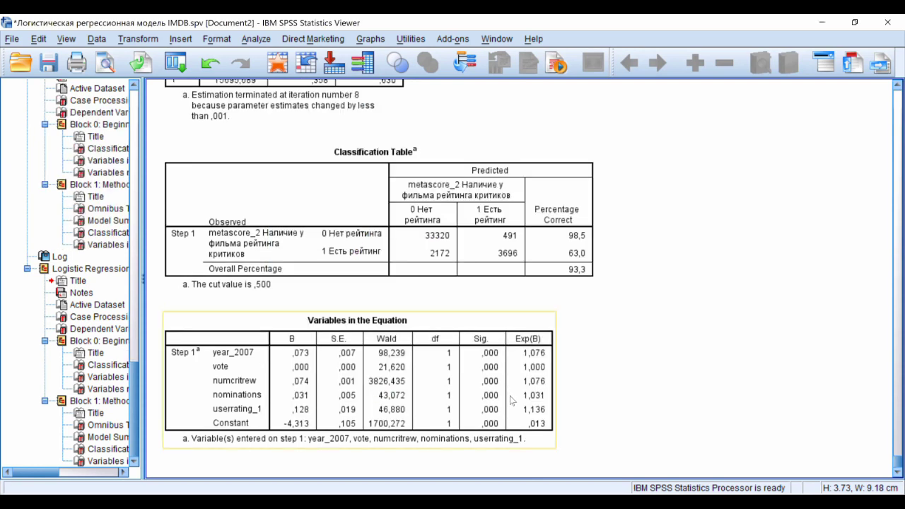
Run two-tailed Pearson bivariate correlations among metascore_2, year_2007, vote, numcritrew, nominations and userrating_1.
{"action": "left_click", "coordinate": [599, 265]}
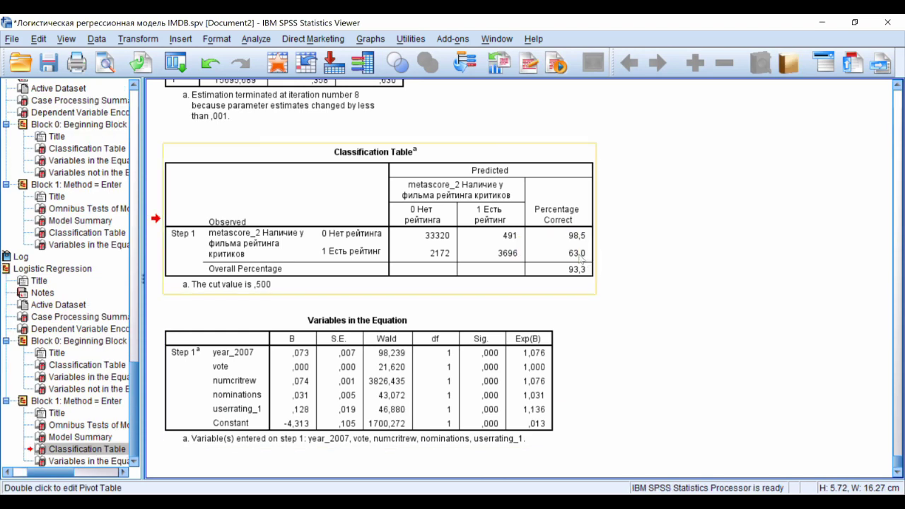
{"action": "scroll", "coordinate": [580, 260], "scroll_direction": "up", "scroll_amount": 2}
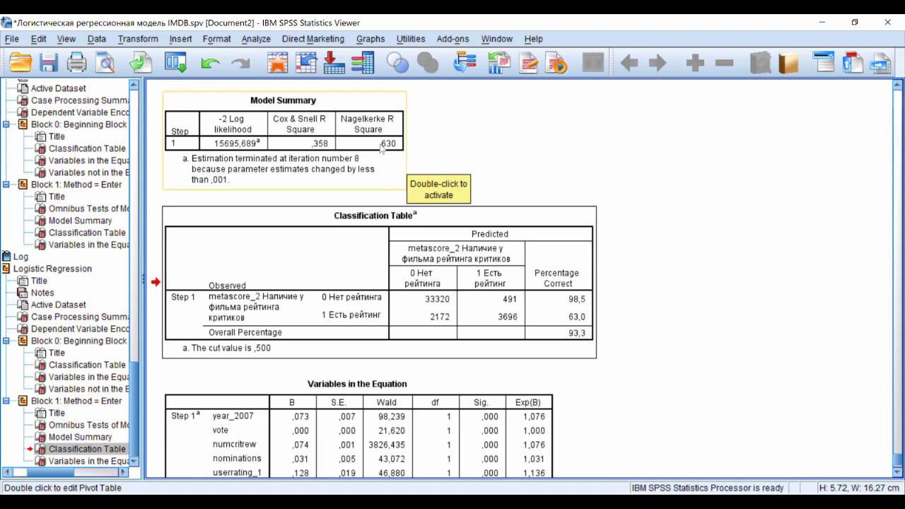
{"action": "scroll", "coordinate": [380, 146], "scroll_direction": "down", "scroll_amount": 4}
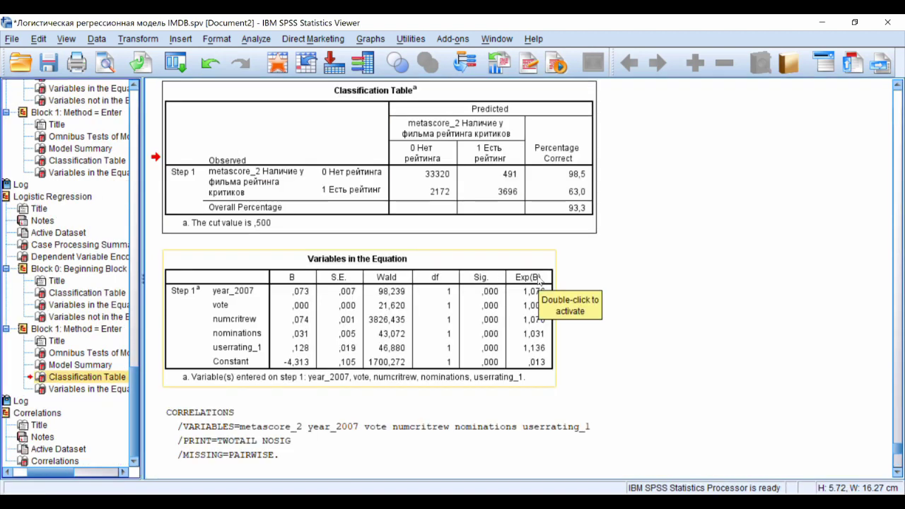
{"action": "scroll", "coordinate": [538, 281], "scroll_direction": "up", "scroll_amount": 2}
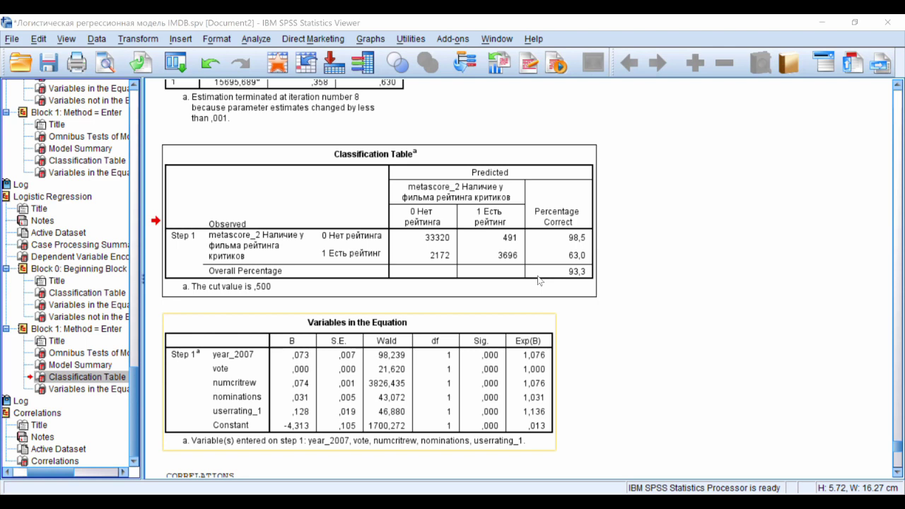
{"action": "left_click", "coordinate": [312, 38]}
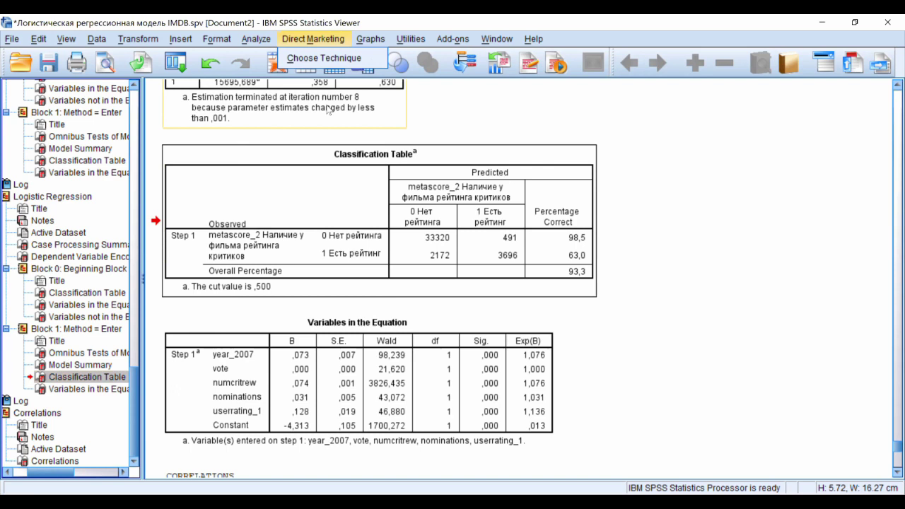
{"action": "mouse_move", "coordinate": [255, 38]}
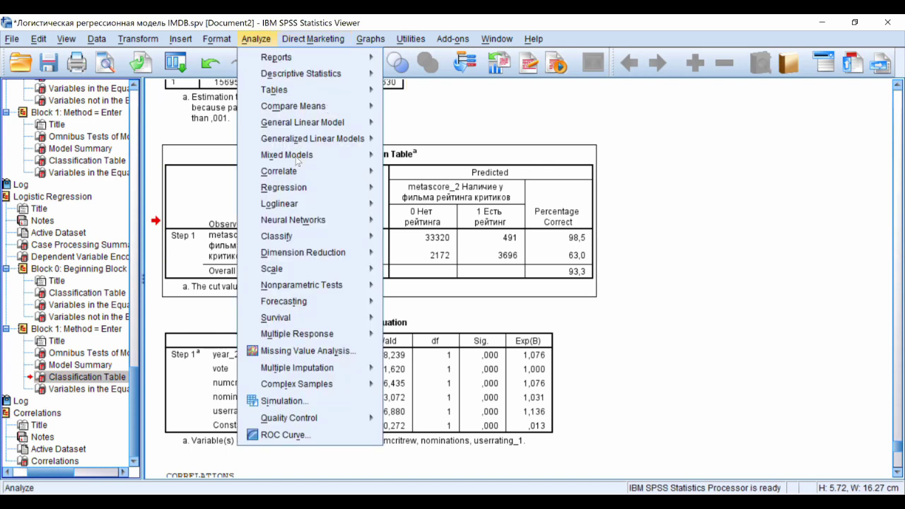
{"action": "mouse_move", "coordinate": [295, 175]}
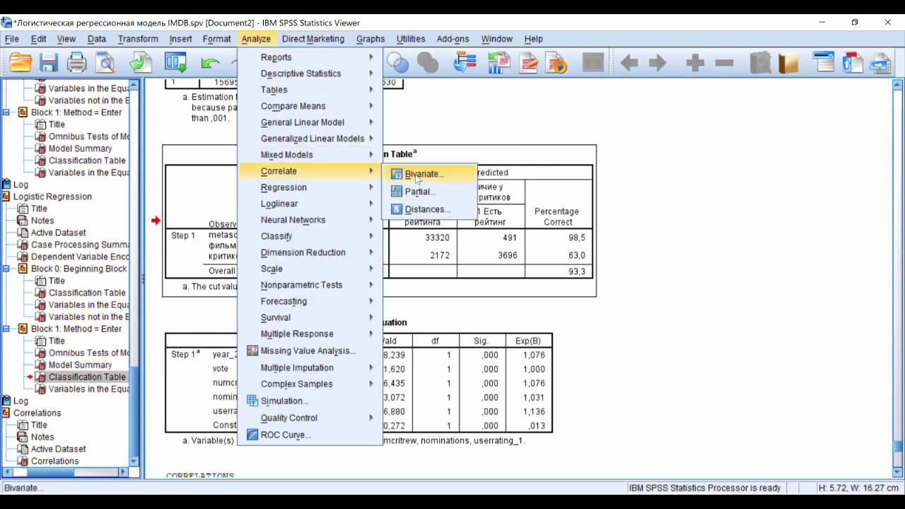
{"action": "left_click", "coordinate": [417, 175]}
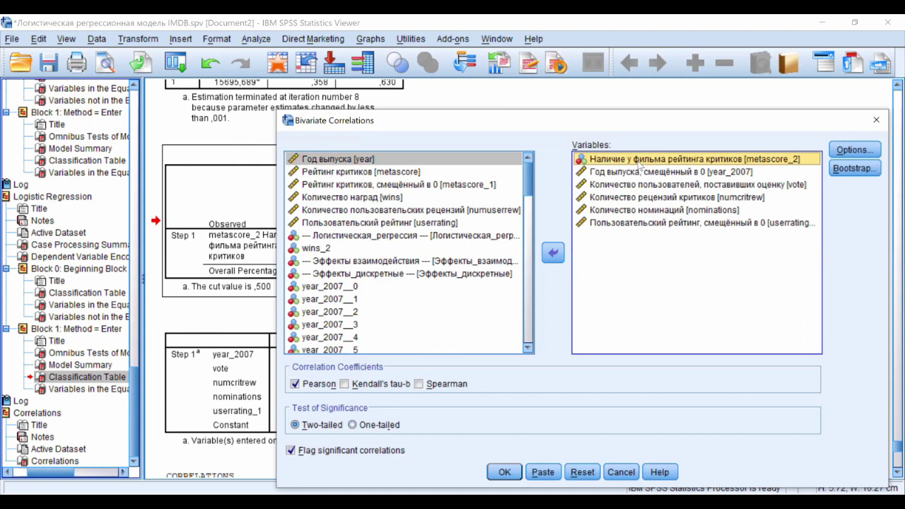
{"action": "left_click", "coordinate": [632, 171]}
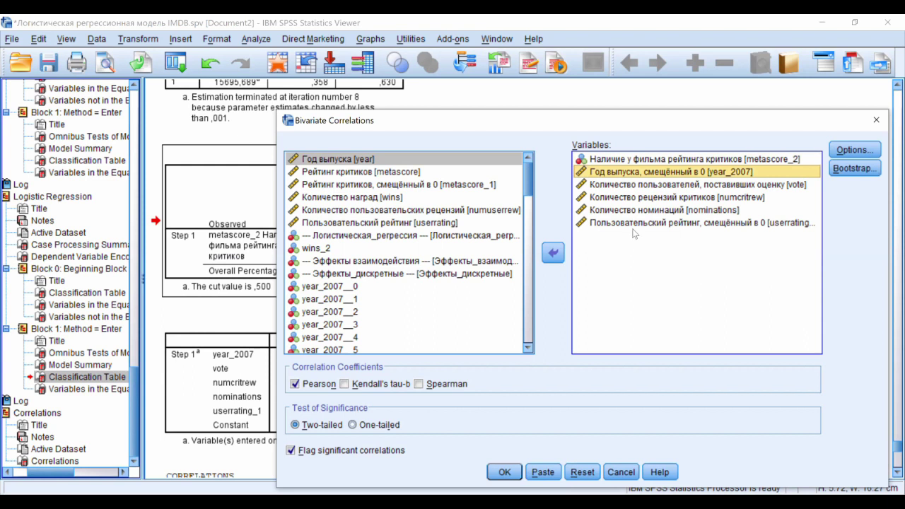
{"action": "left_click", "coordinate": [632, 223]}
{"action": "left_click", "coordinate": [504, 472]}
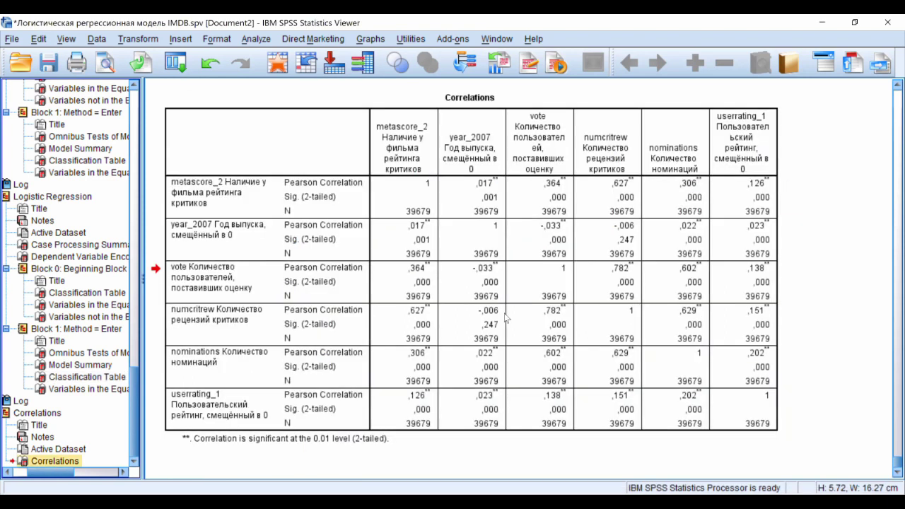
Rerun the logistic regression without the vote covariate, saving the standardized residuals.
{"action": "left_click", "coordinate": [547, 273]}
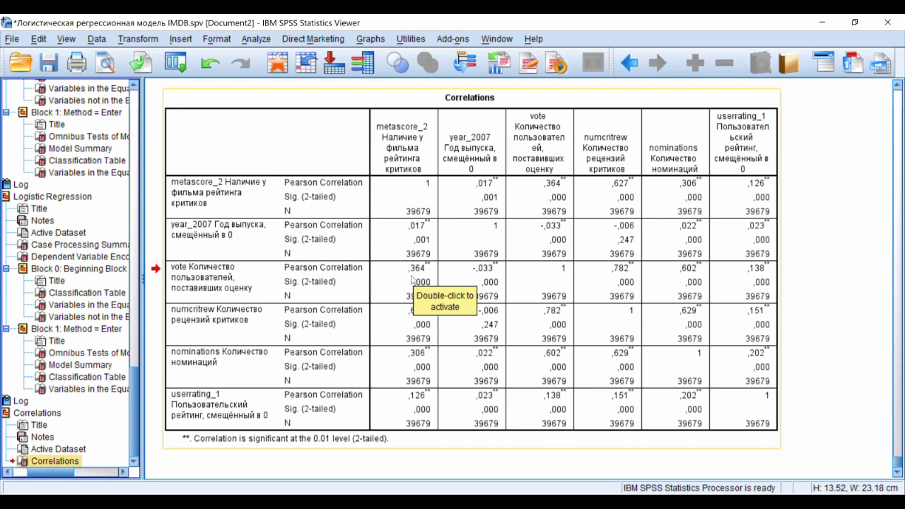
{"action": "left_click", "coordinate": [402, 339]}
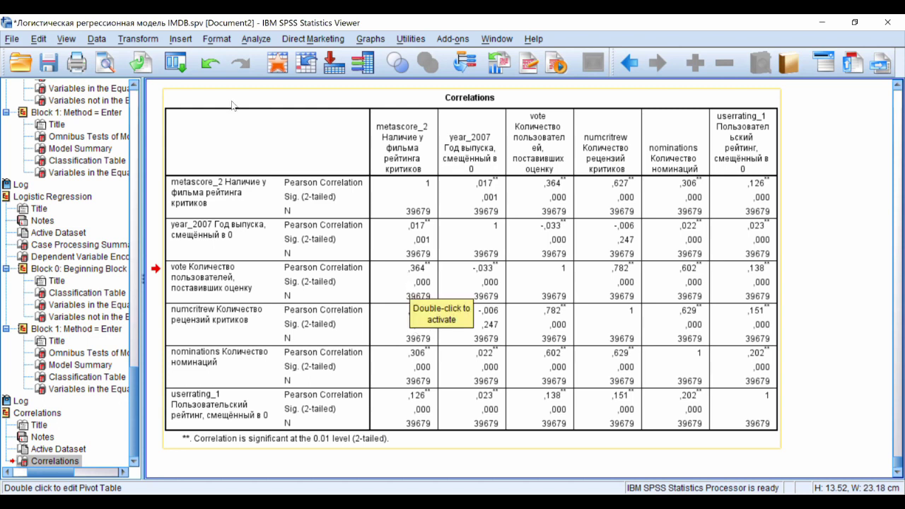
{"action": "left_click", "coordinate": [177, 64]}
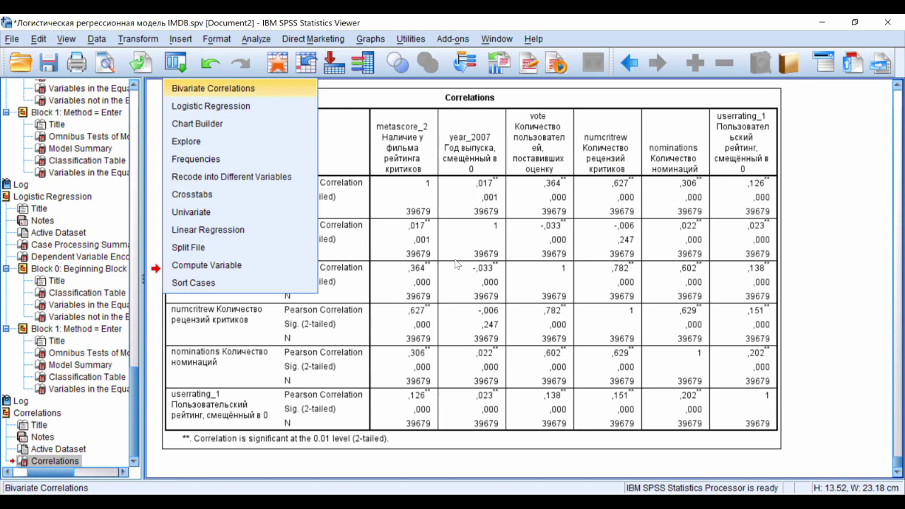
{"action": "left_click", "coordinate": [498, 241]}
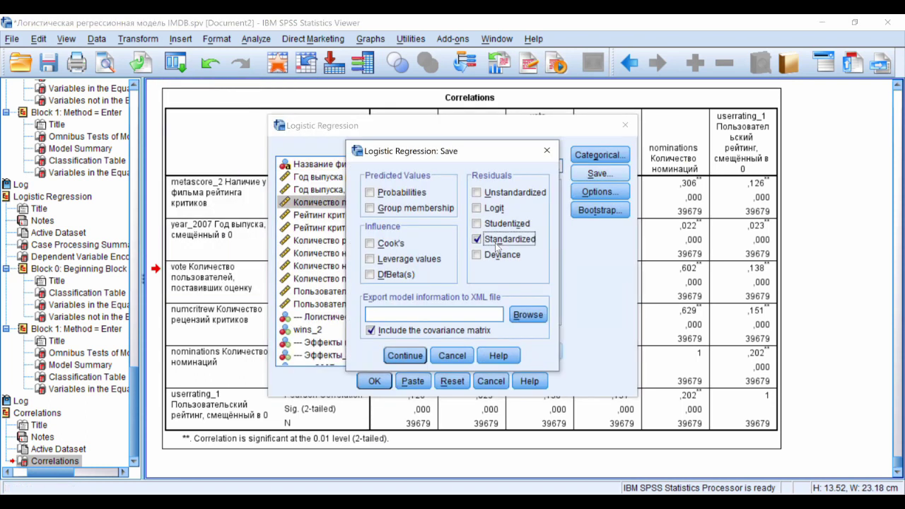
{"action": "key", "text": "Return"}
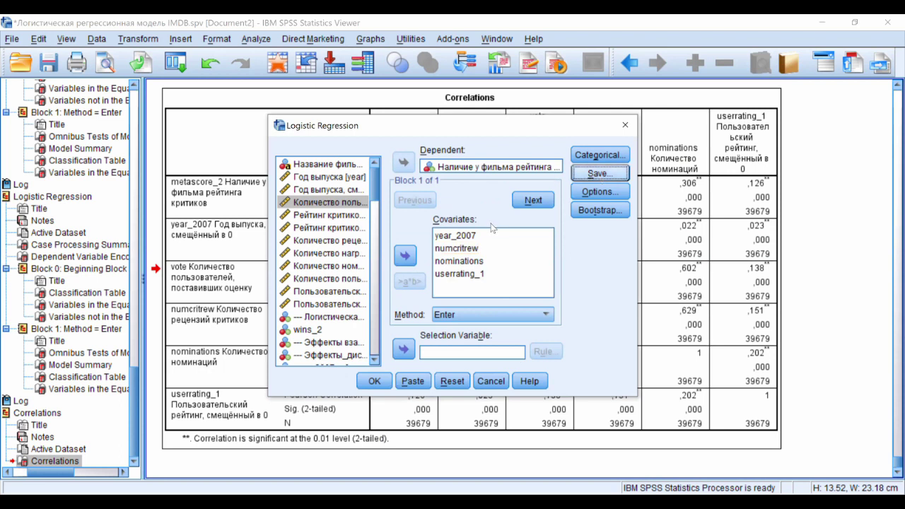
{"action": "key", "text": "Return"}
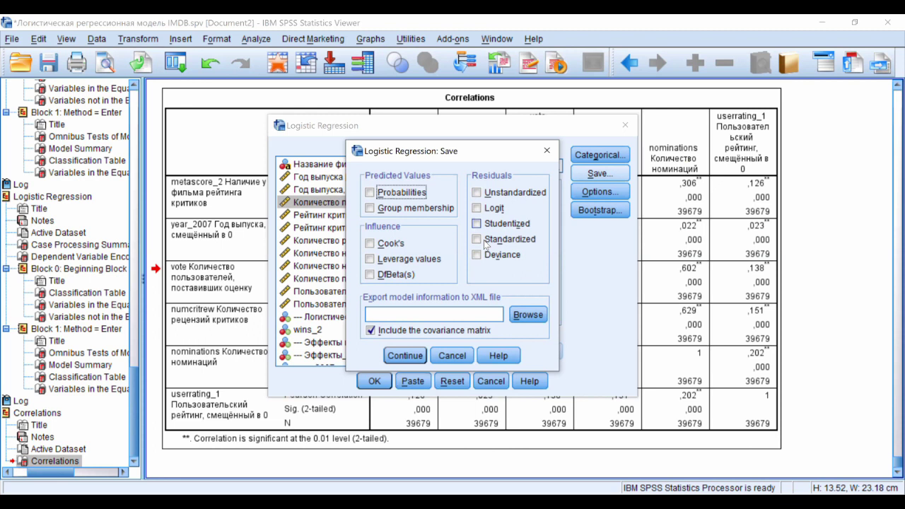
{"action": "left_click", "coordinate": [487, 240]}
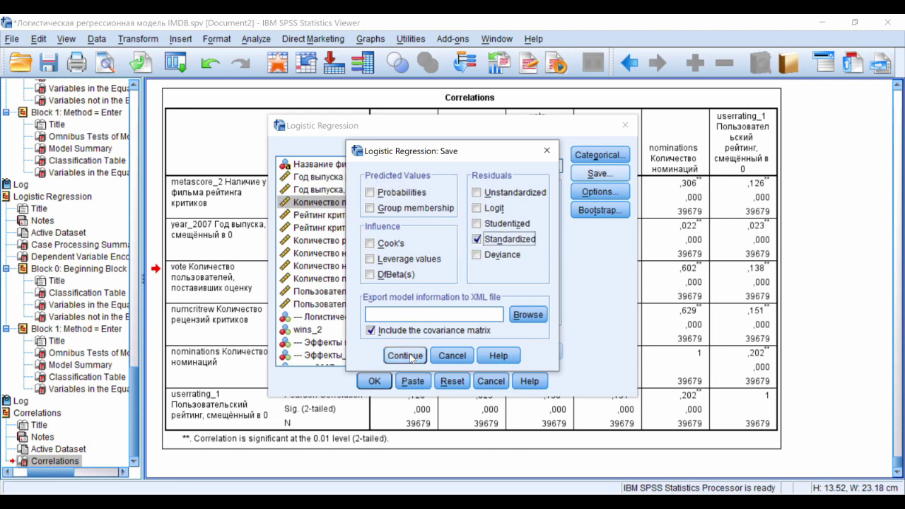
{"action": "left_click", "coordinate": [405, 355]}
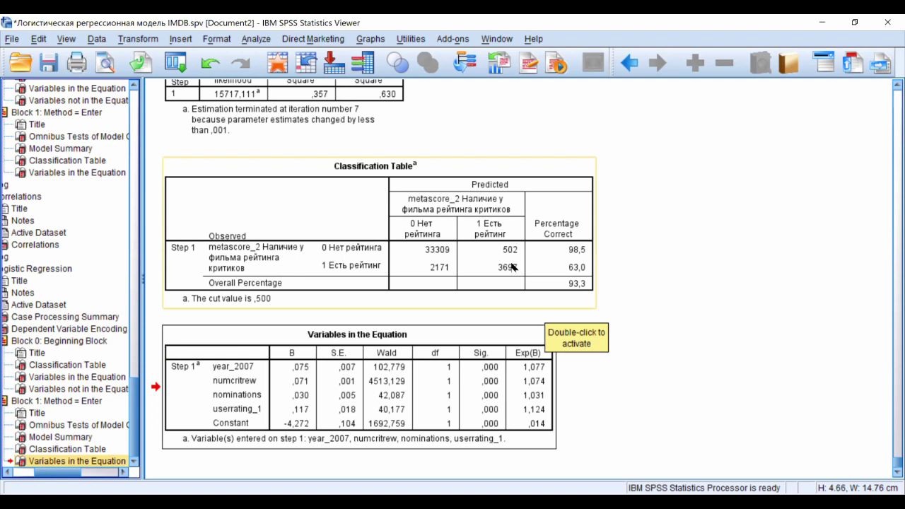
Run Explore with the normalized residual ZRE_1 as the only dependent variable, replacing numuserrew and userrating.
{"action": "scroll", "coordinate": [346, 152], "scroll_direction": "up", "scroll_amount": 3}
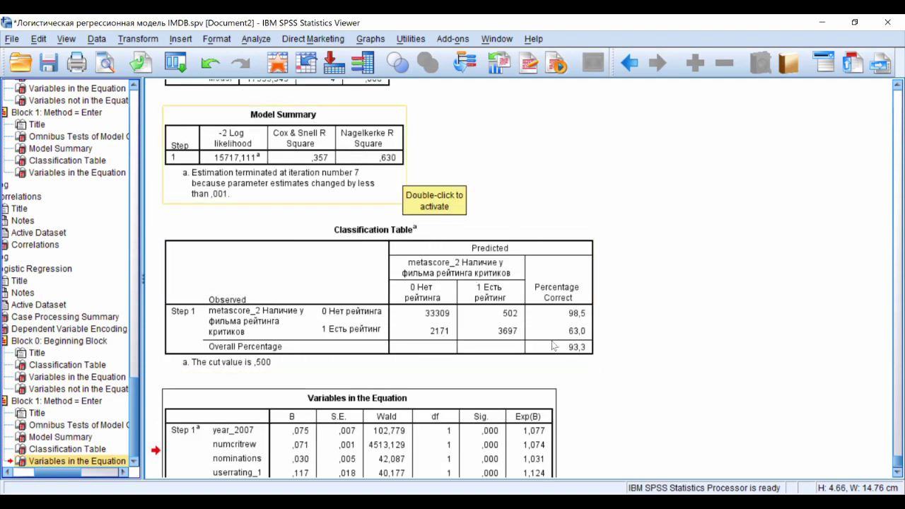
{"action": "scroll", "coordinate": [553, 346], "scroll_direction": "down", "scroll_amount": 3}
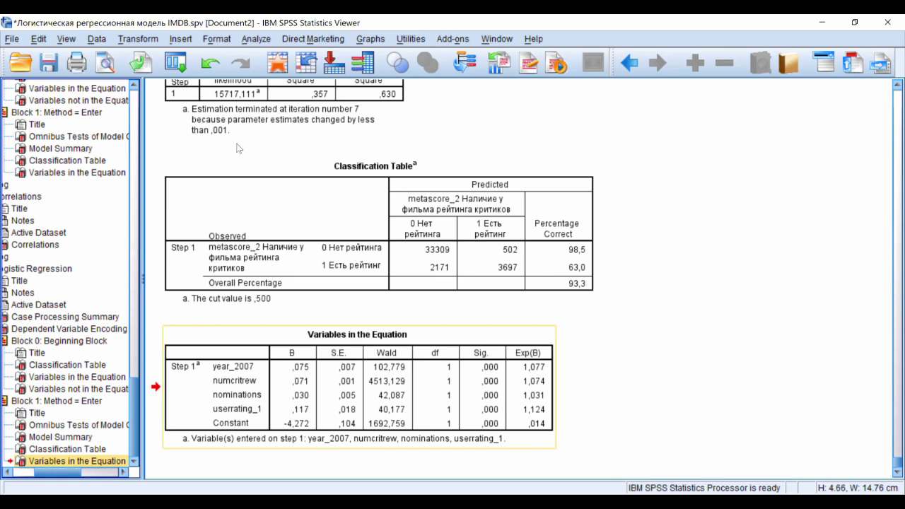
{"action": "left_click", "coordinate": [256, 39]}
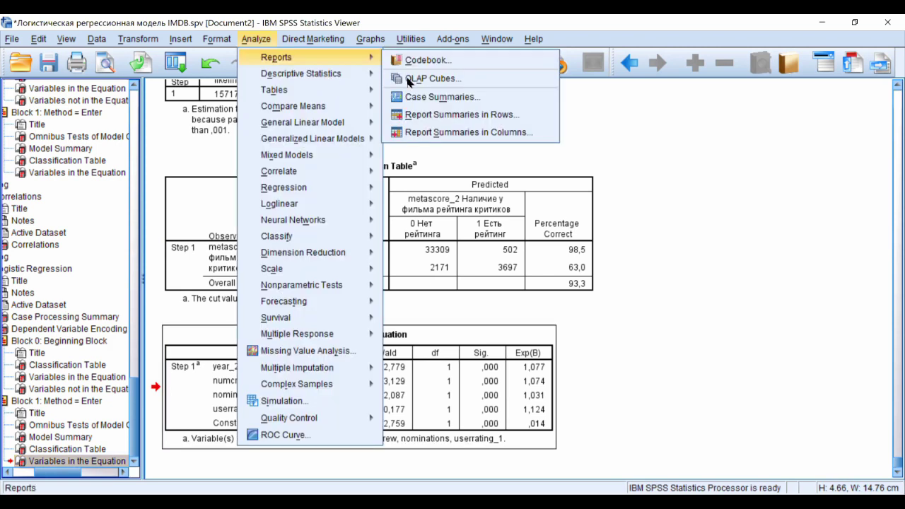
{"action": "mouse_move", "coordinate": [301, 73]}
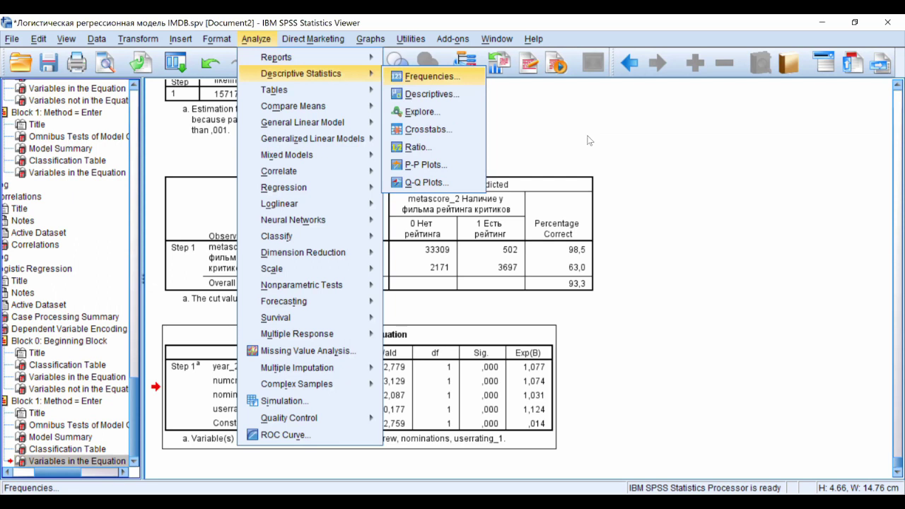
{"action": "key", "text": "e"}
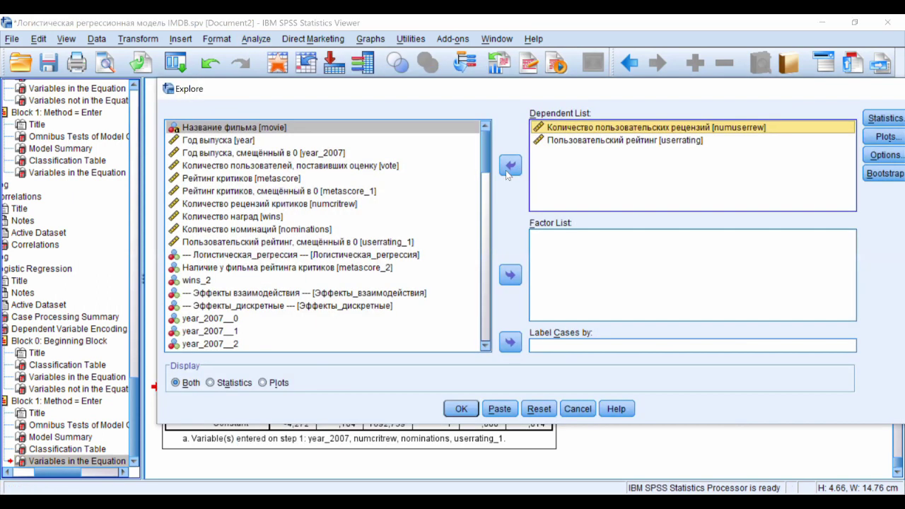
{"action": "left_click", "coordinate": [507, 169]}
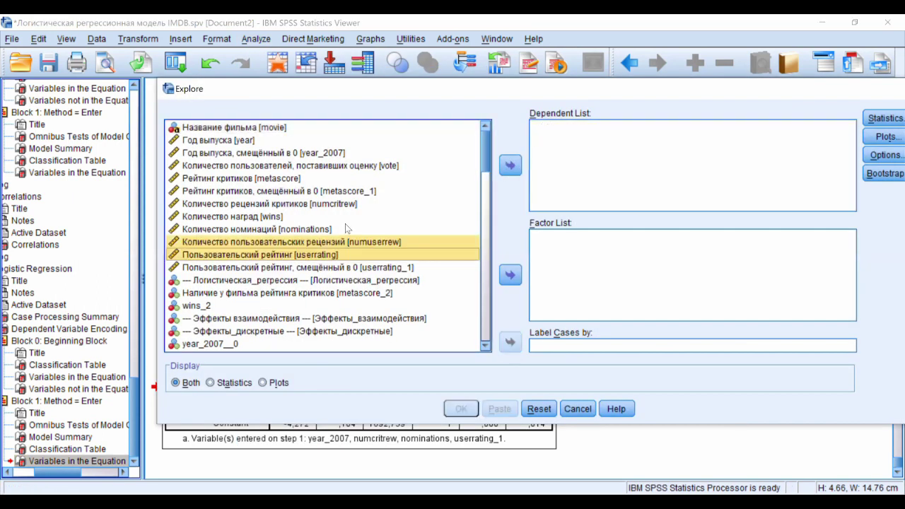
{"action": "key", "text": "End"}
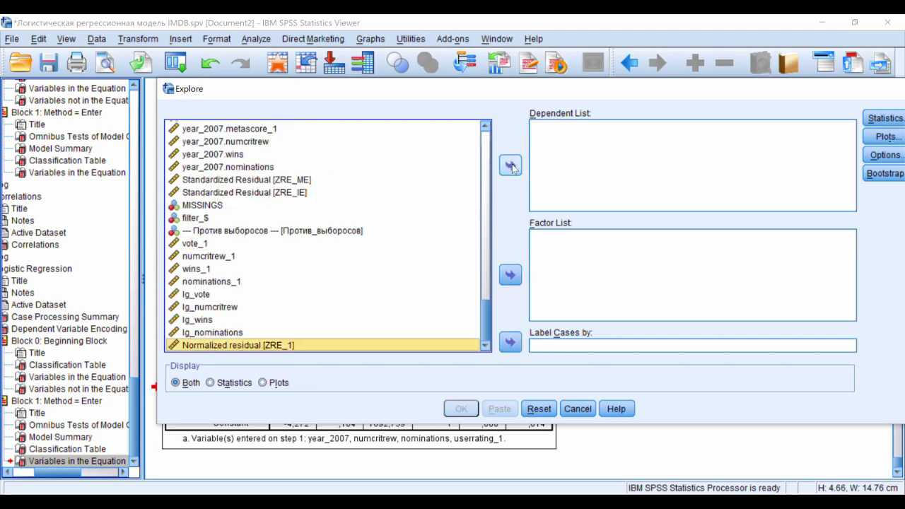
{"action": "left_click", "coordinate": [512, 167]}
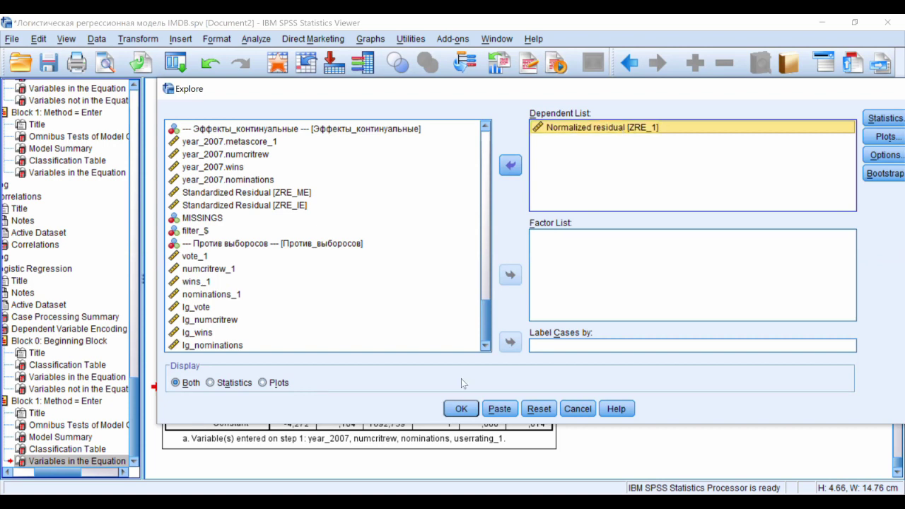
{"action": "left_click", "coordinate": [457, 408]}
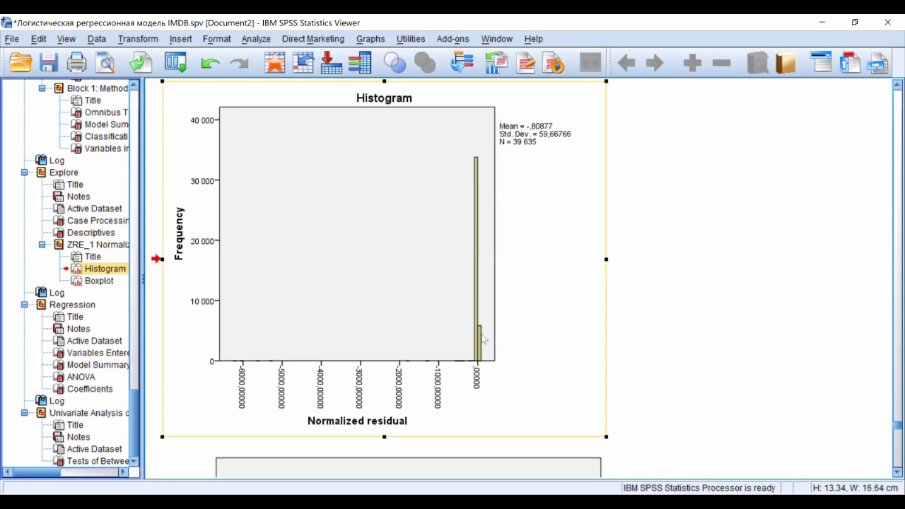
Run a linear regression of ZRE_1 on year_2007, numcritrew, nominations and userrating_1, and check the ANOVA and Coefficients tables.
{"action": "left_click", "coordinate": [263, 40]}
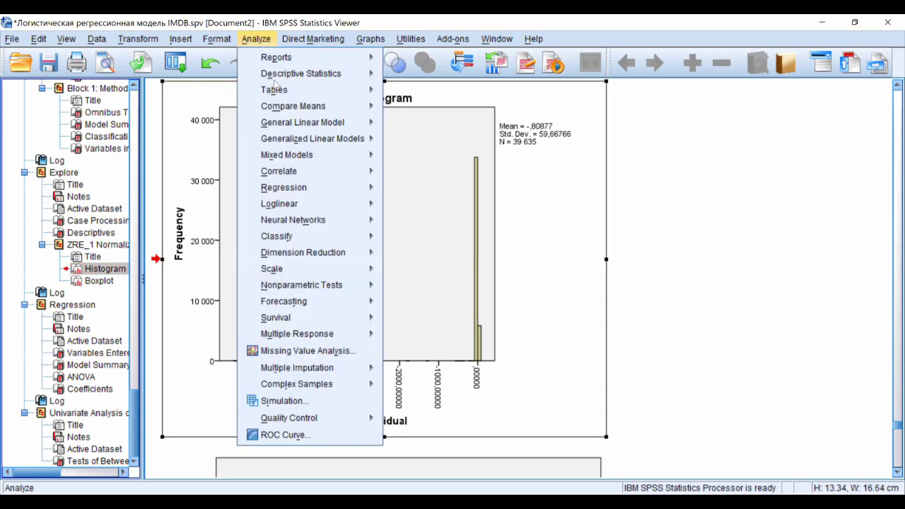
{"action": "mouse_move", "coordinate": [301, 189]}
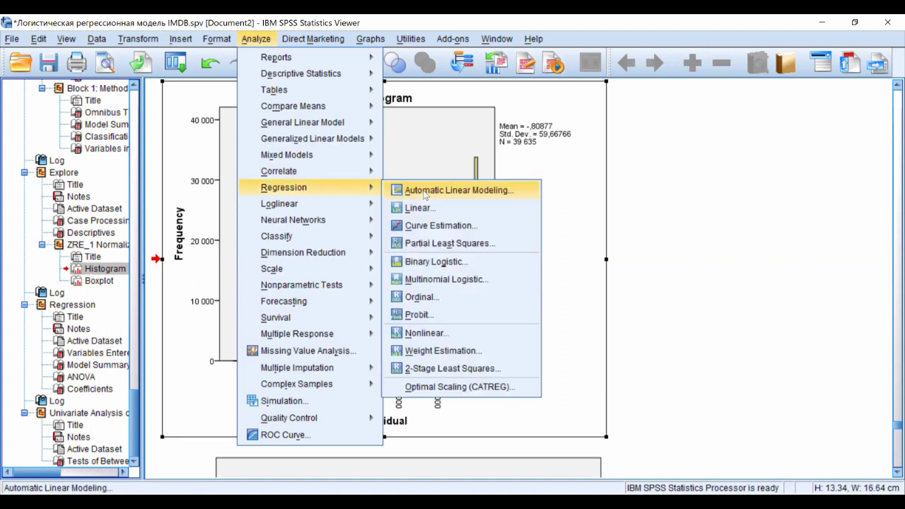
{"action": "left_click", "coordinate": [420, 207]}
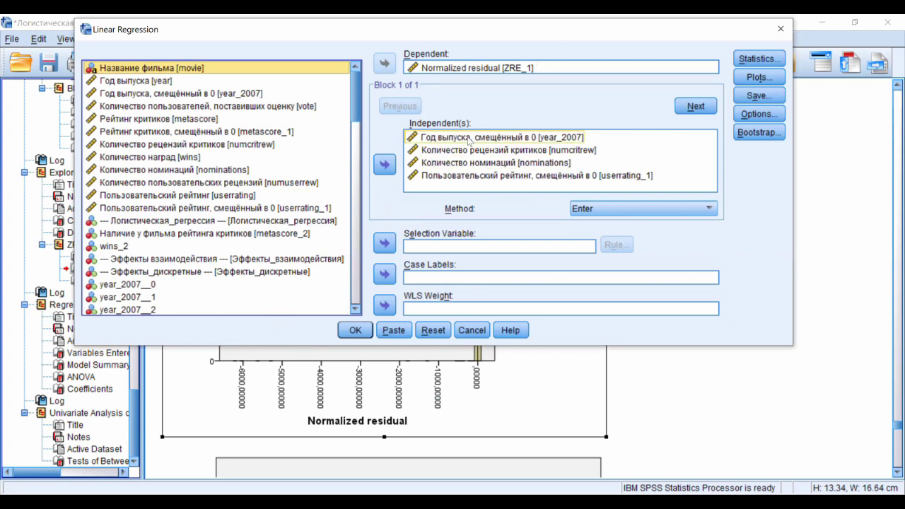
{"action": "left_click", "coordinate": [402, 176]}
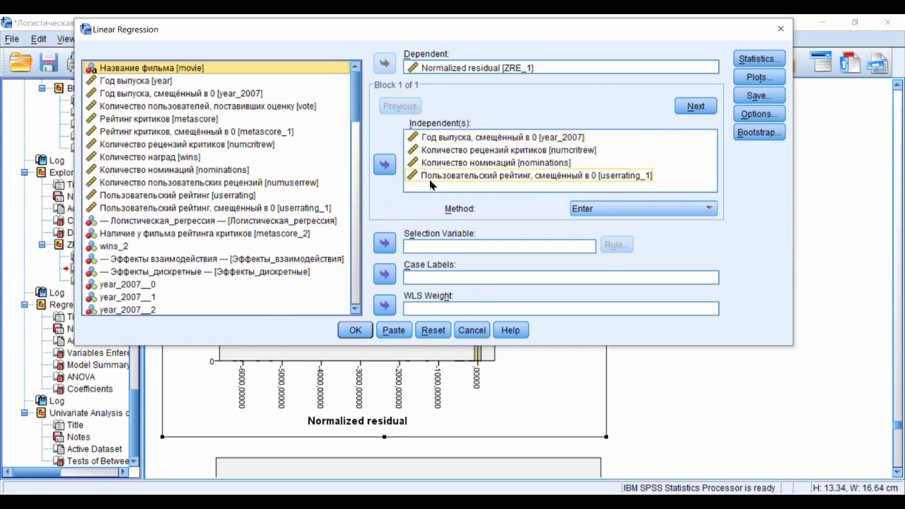
{"action": "left_click", "coordinate": [416, 137]}
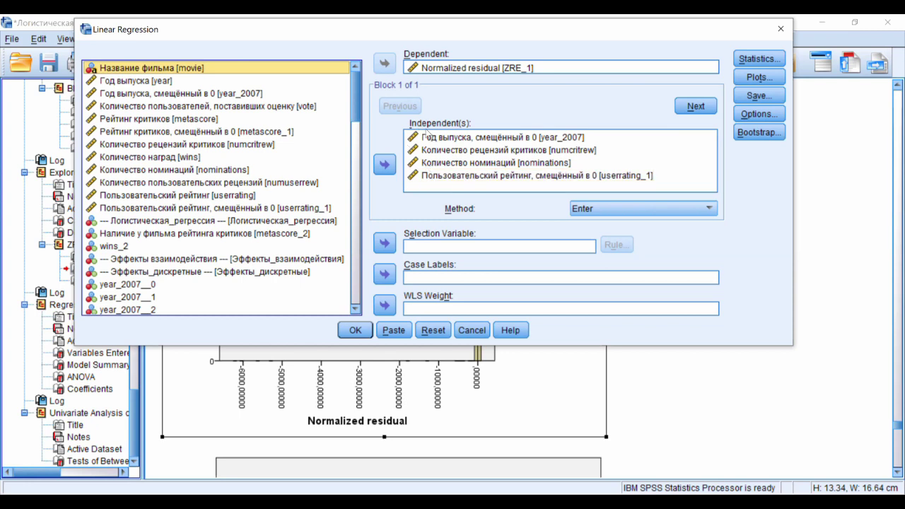
{"action": "left_click", "coordinate": [354, 329]}
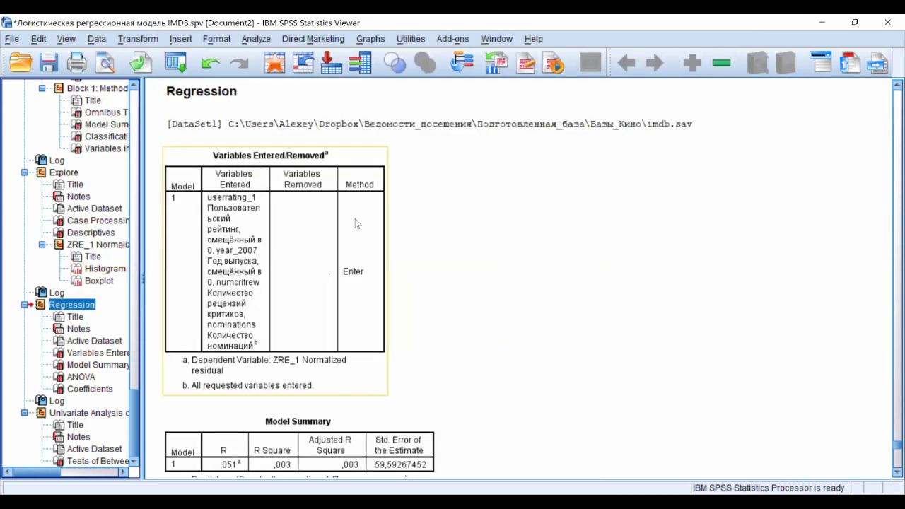
{"action": "scroll", "coordinate": [267, 353], "scroll_direction": "down", "scroll_amount": 3}
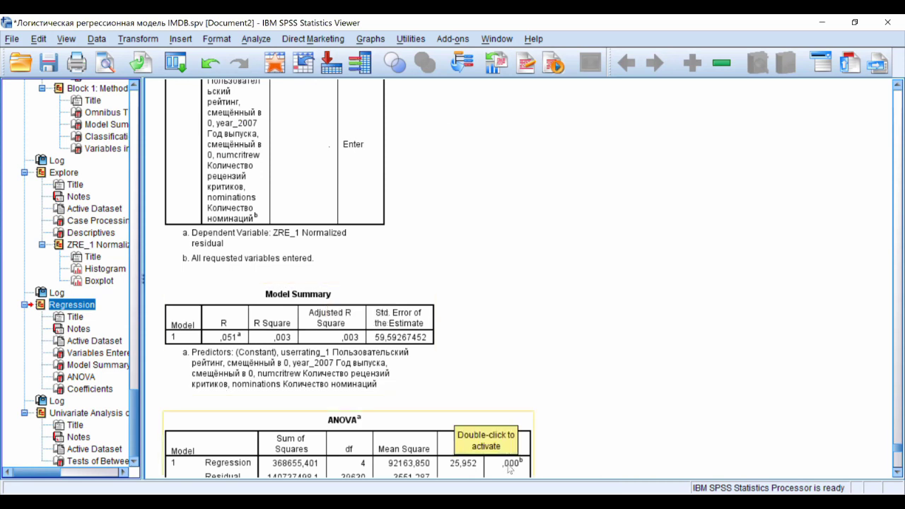
{"action": "scroll", "coordinate": [585, 380], "scroll_direction": "down", "scroll_amount": 5}
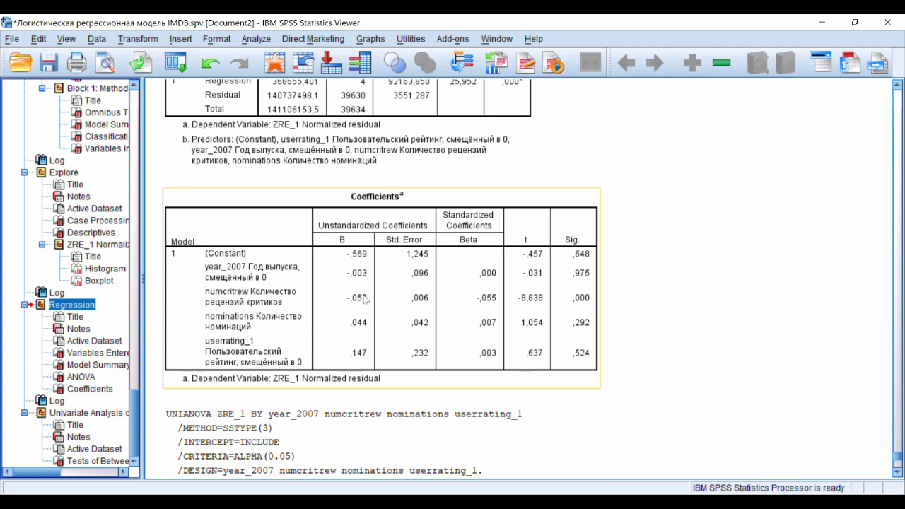
Create a scatterplot of the mean normalized residual ZRE_1 against the number of critic reviews (numcritrew).
{"action": "left_click", "coordinate": [371, 41]}
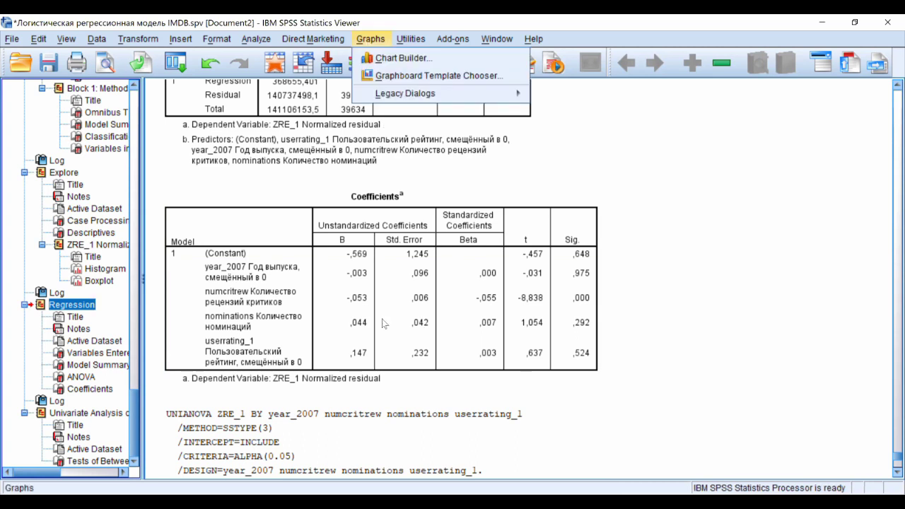
{"action": "key", "text": "c"}
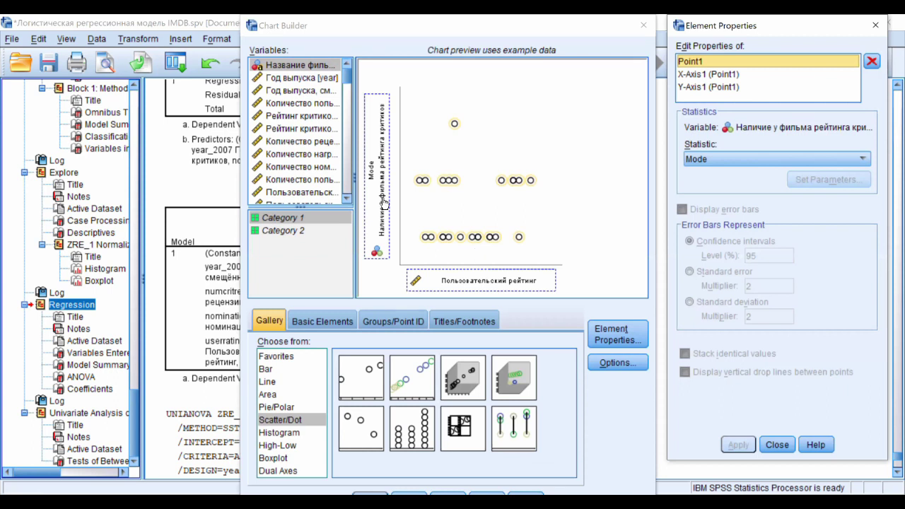
{"action": "left_click_drag", "start_coordinate": [347, 79], "coordinate": [372, 187]}
{"action": "left_click_drag", "start_coordinate": [459, 283], "coordinate": [481, 280]}
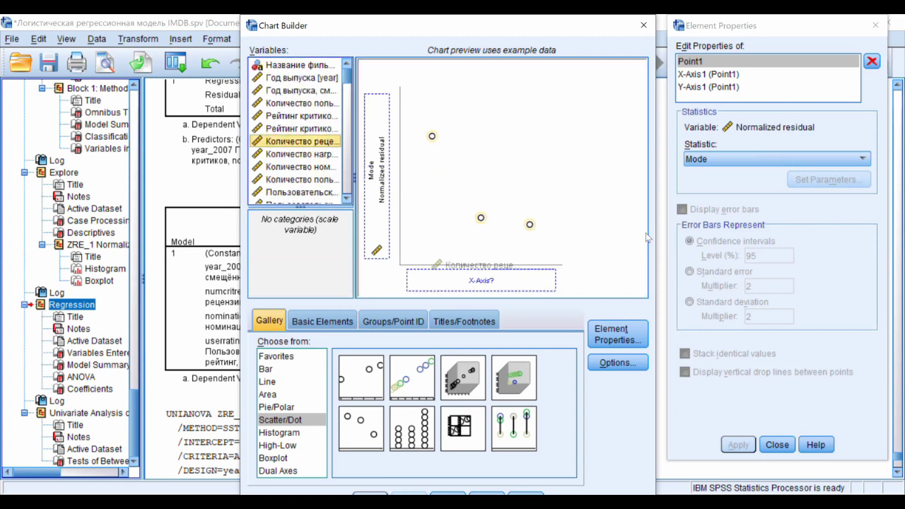
{"action": "left_click", "coordinate": [720, 159]}
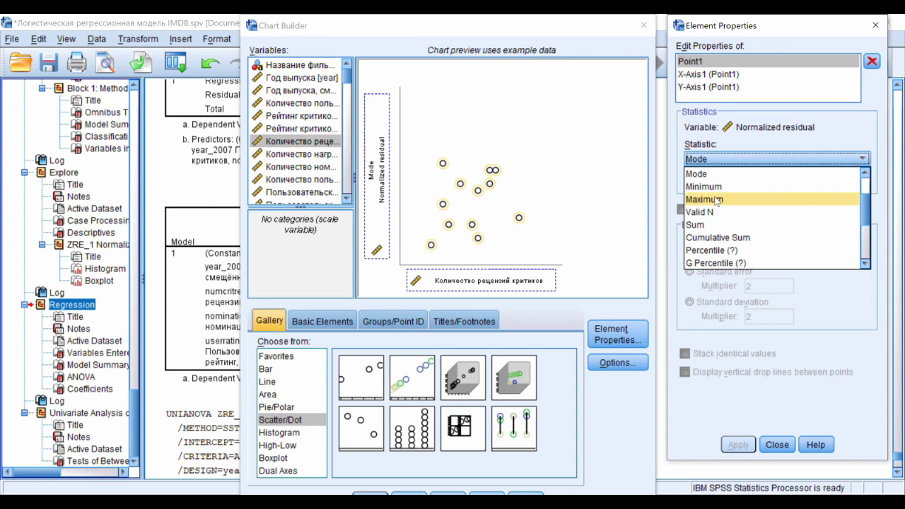
{"action": "scroll", "coordinate": [717, 187], "scroll_direction": "up", "scroll_amount": 2}
{"action": "left_click", "coordinate": [717, 186]}
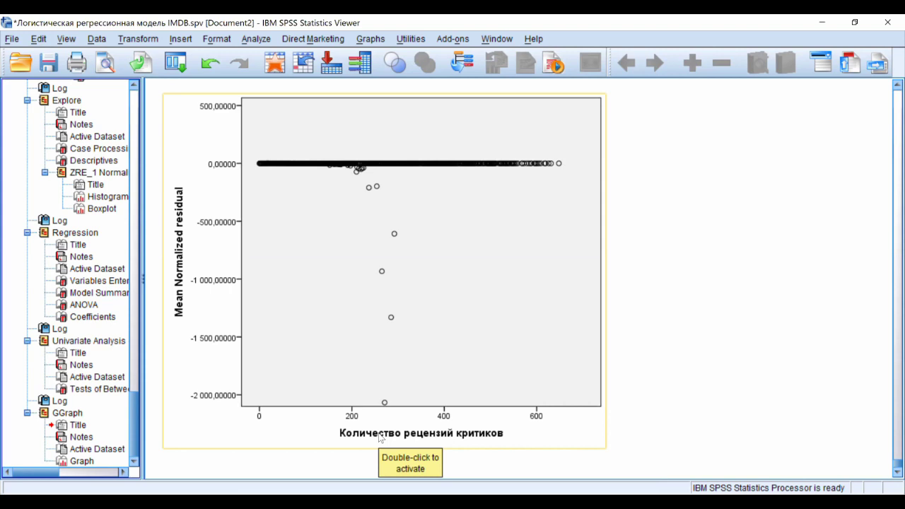
Set up bivariate correlations for year_2007, numcritrew, nominations and userrating_1, adding ZRE_1 and removing vote.
{"action": "left_click", "coordinate": [93, 316]}
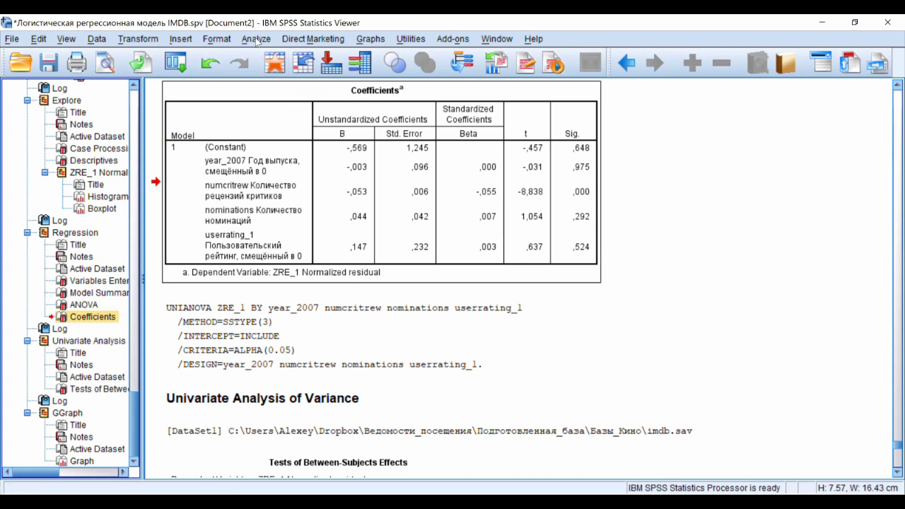
{"action": "left_click", "coordinate": [256, 40]}
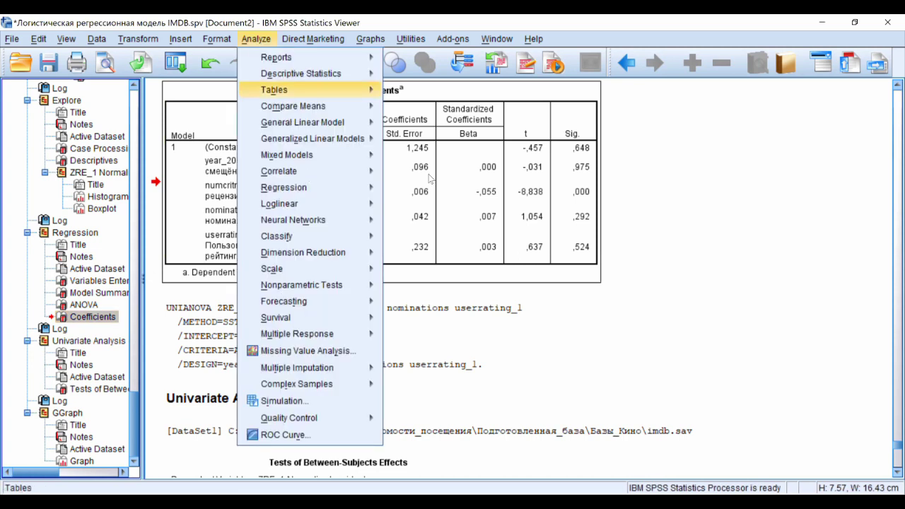
{"action": "mouse_move", "coordinate": [357, 172]}
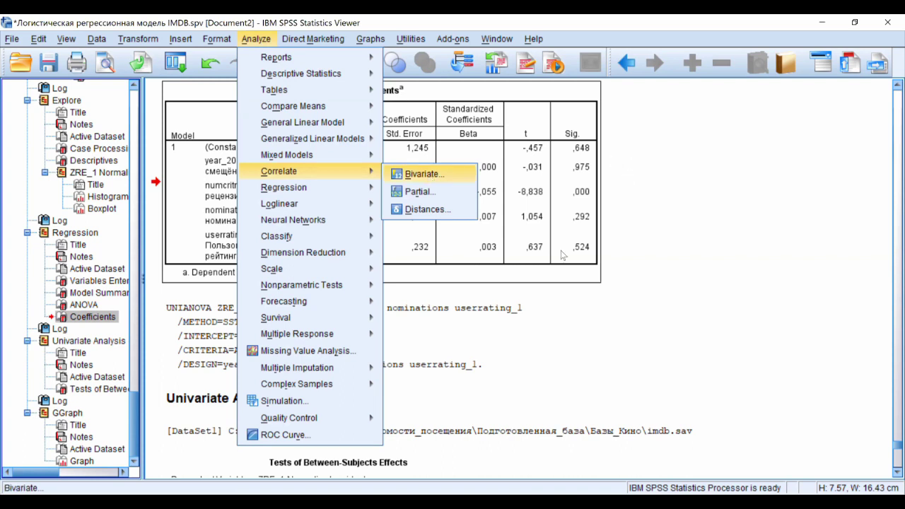
{"action": "left_click", "coordinate": [422, 173]}
{"action": "left_click_drag", "start_coordinate": [636, 159], "coordinate": [368, 347]}
{"action": "scroll", "coordinate": [369, 347], "scroll_direction": "down", "scroll_amount": 20}
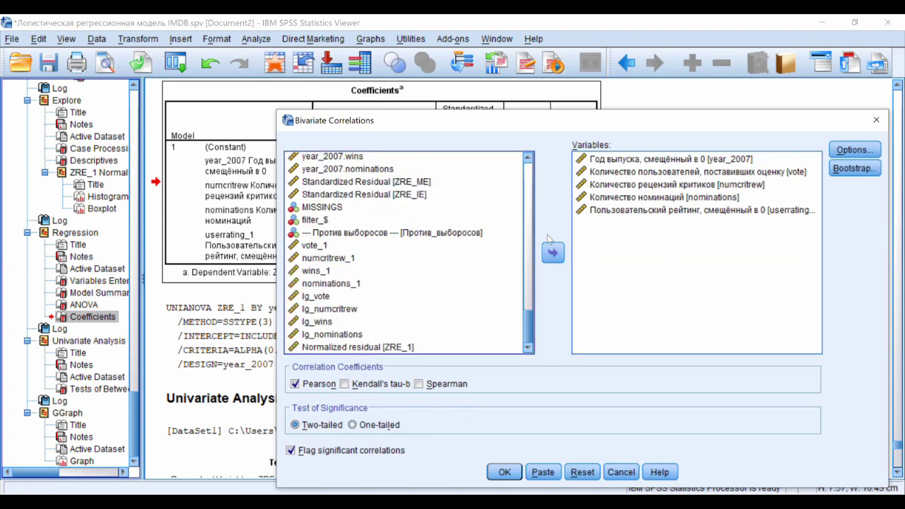
{"action": "left_click", "coordinate": [369, 347]}
{"action": "left_click_drag", "start_coordinate": [628, 198], "coordinate": [637, 187]}
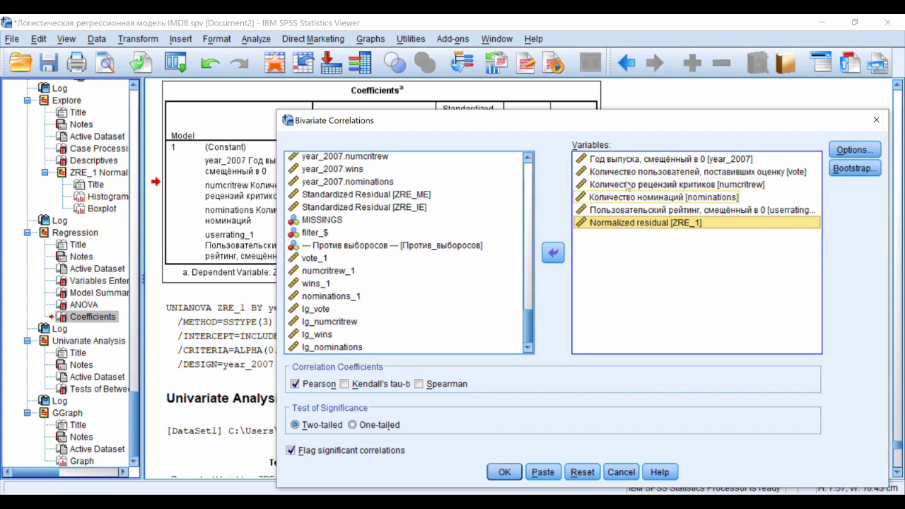
{"action": "left_click", "coordinate": [627, 172]}
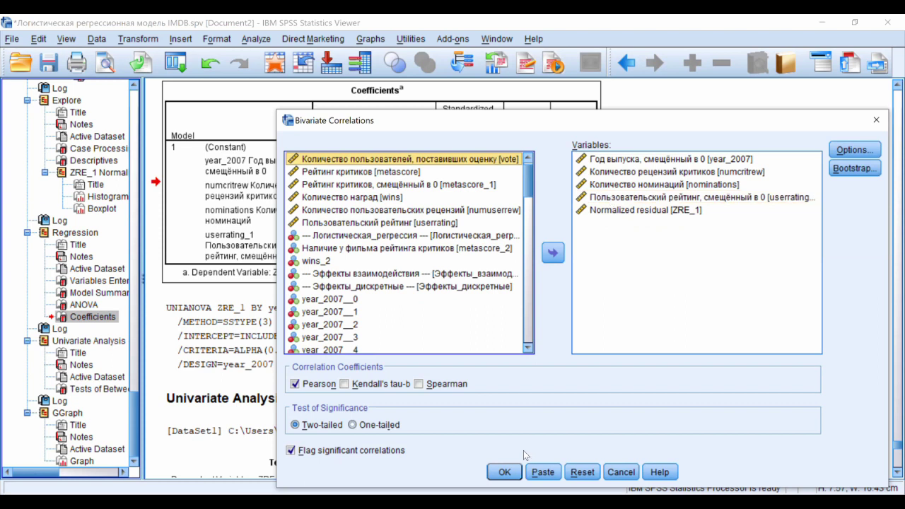
Switch the correlation coefficient from Pearson to Spearman and run the two-tailed correlations.
{"action": "left_click", "coordinate": [318, 383]}
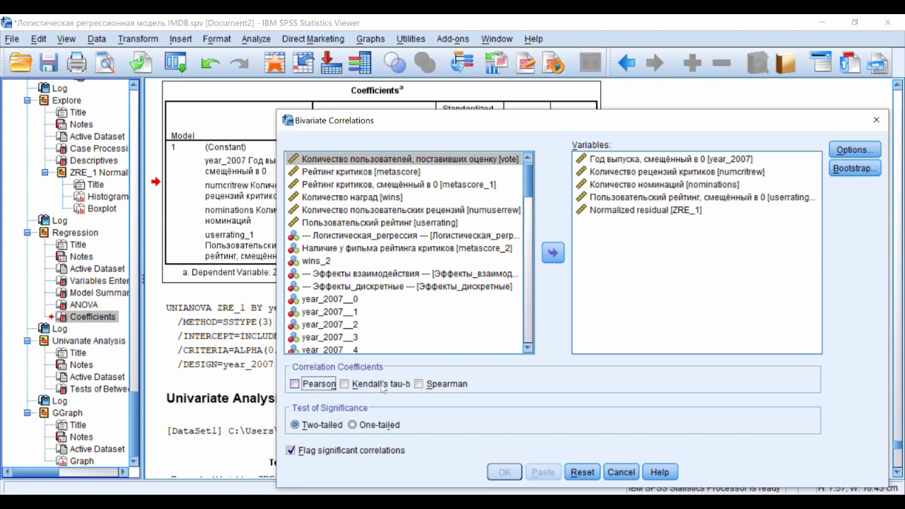
{"action": "left_click", "coordinate": [419, 383]}
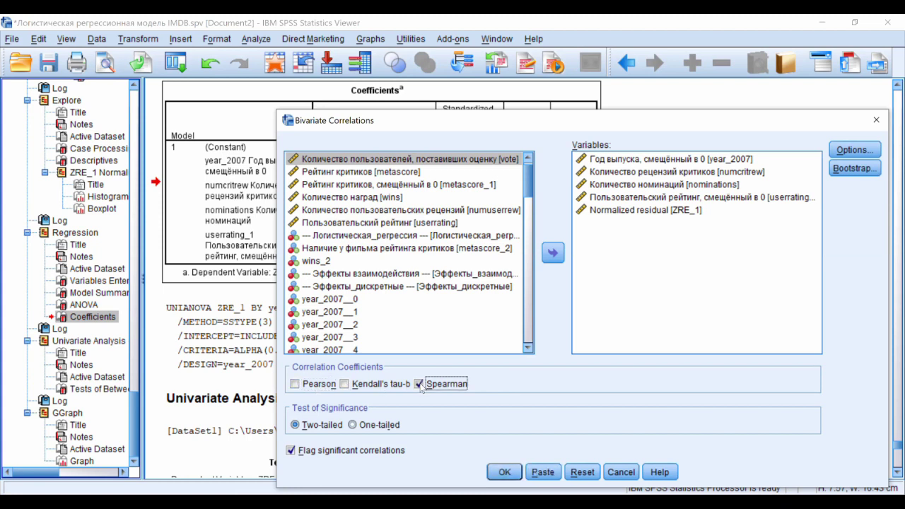
{"action": "left_click", "coordinate": [504, 472]}
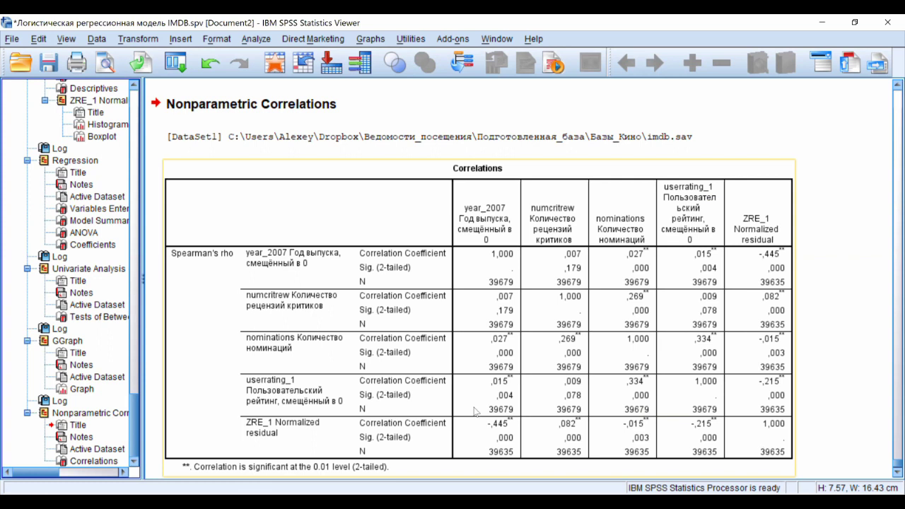
Review the univariate general linear model setup for ZRE_1, checking its fixed factors and the custom main-effects terms.
{"action": "left_click", "coordinate": [247, 40]}
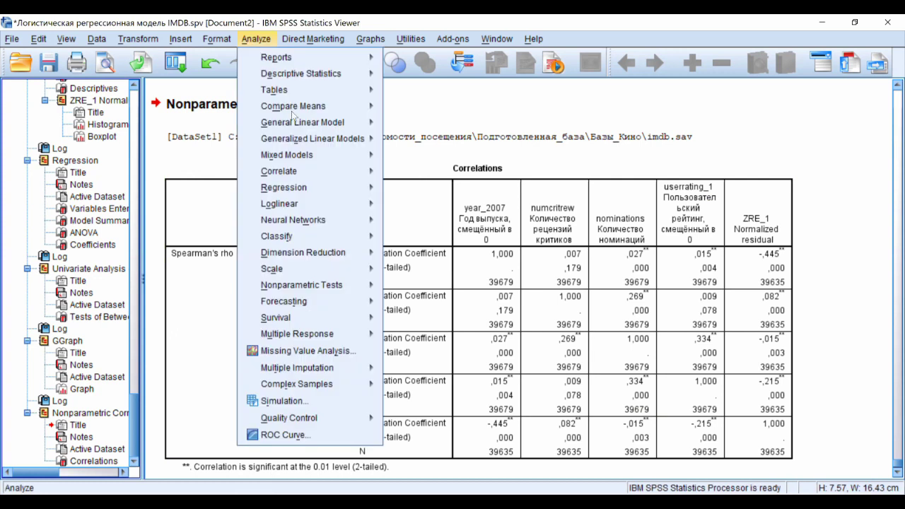
{"action": "mouse_move", "coordinate": [345, 123]}
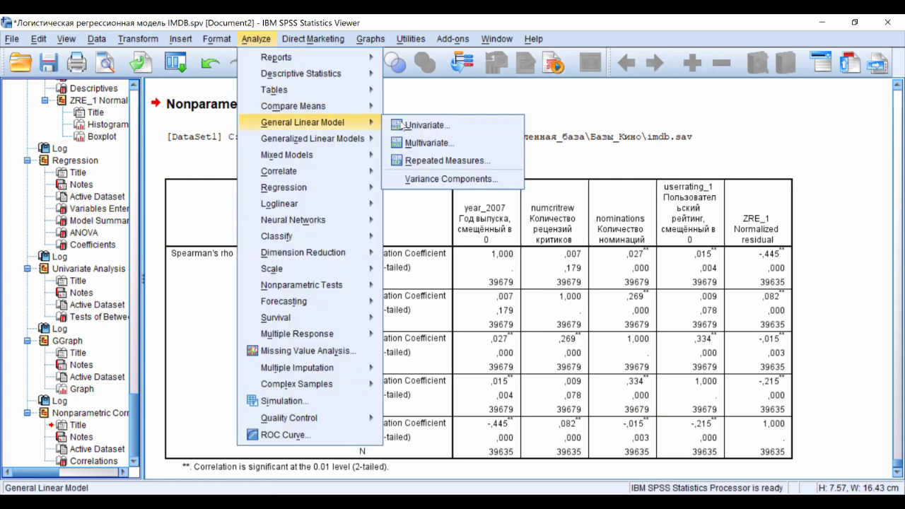
{"action": "key", "text": "u"}
{"action": "left_click", "coordinate": [489, 66]}
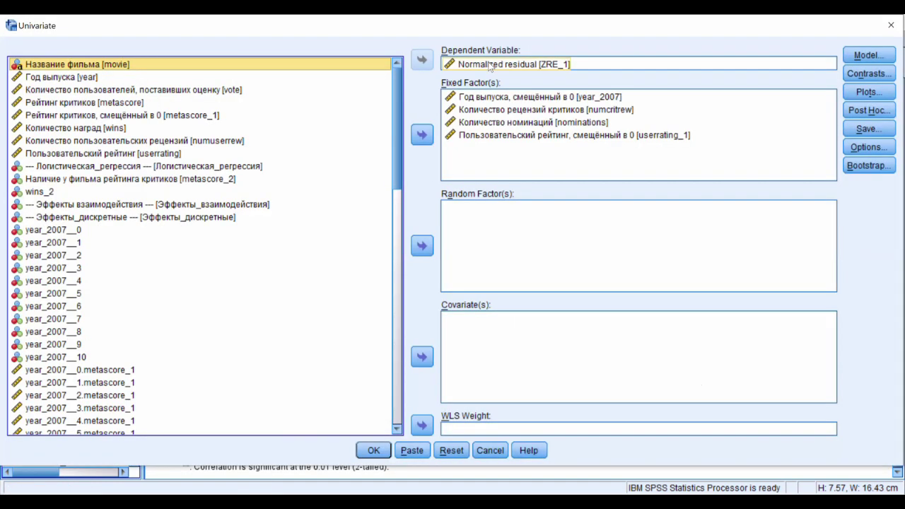
{"action": "left_click", "coordinate": [465, 97]}
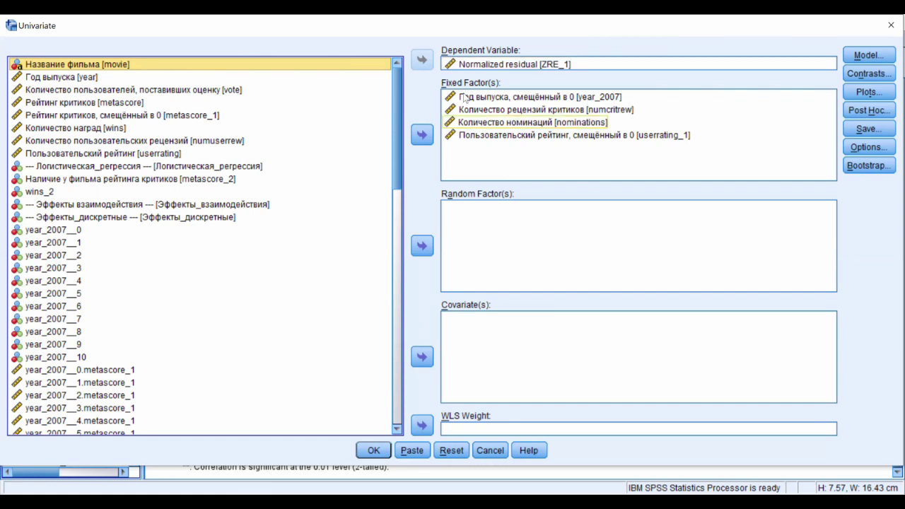
{"action": "left_click", "coordinate": [872, 56]}
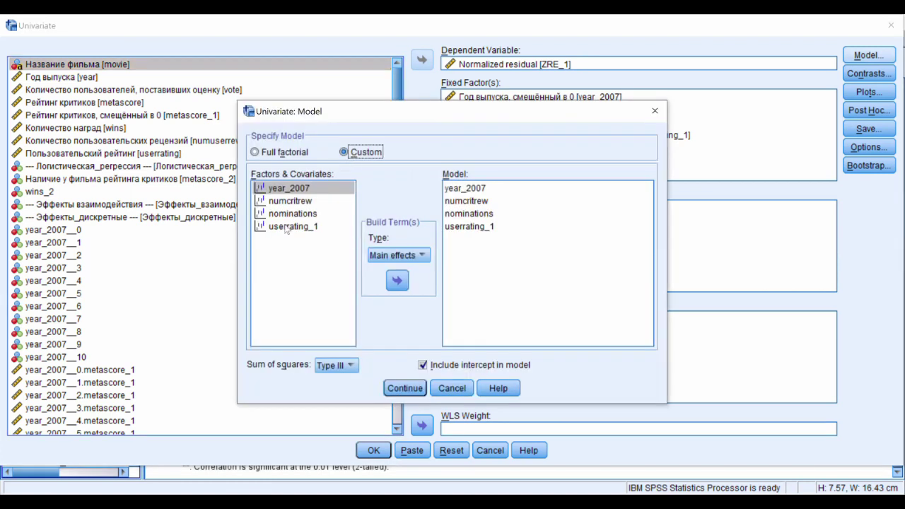
{"action": "key", "text": "Tab"}
{"action": "key", "text": "ctrl+a"}
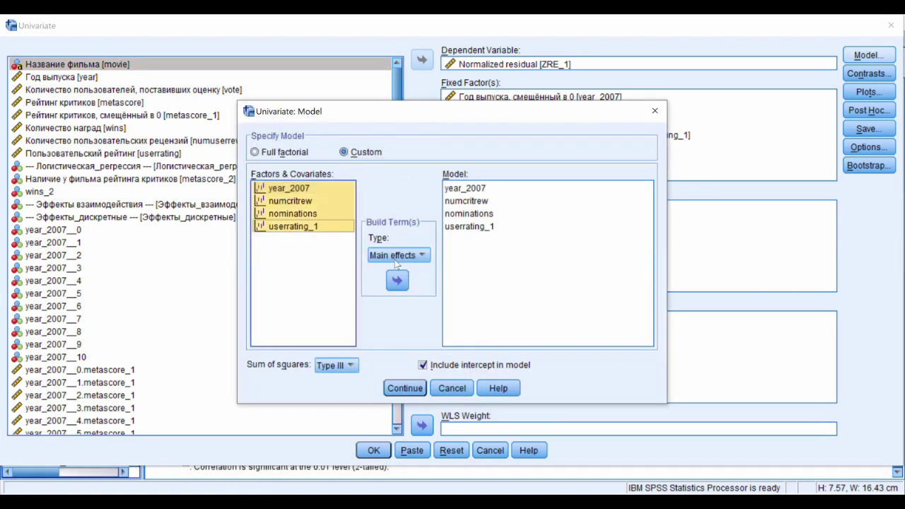
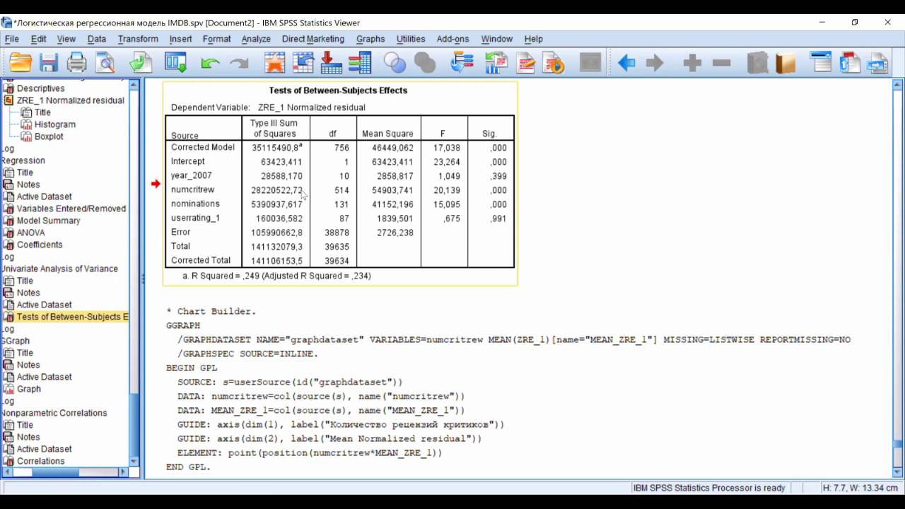
Go back in the output to the logistic regression's final Variables in the Equation table and examine its coefficients.
{"action": "left_click", "coordinate": [75, 214]}
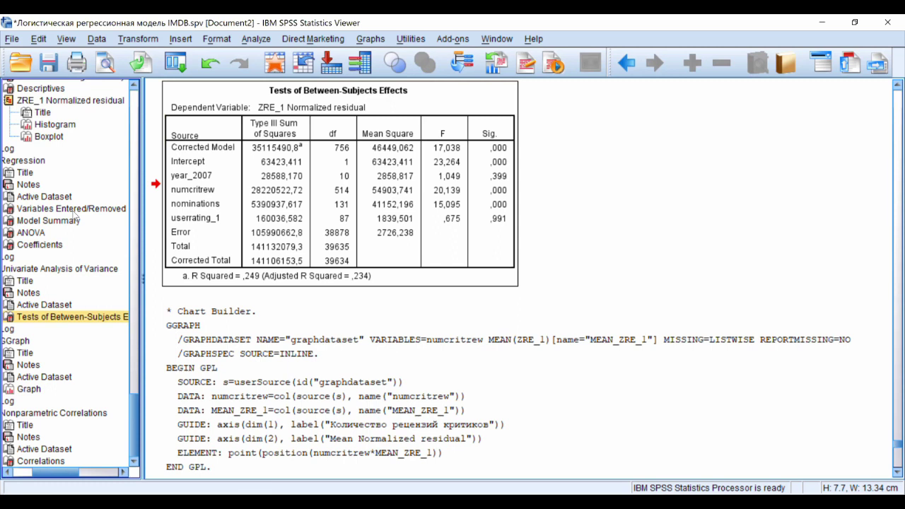
{"action": "scroll", "coordinate": [73, 216], "scroll_direction": "up", "scroll_amount": 1}
{"action": "scroll", "coordinate": [73, 215], "scroll_direction": "up", "scroll_amount": 5}
{"action": "left_click", "coordinate": [74, 218]}
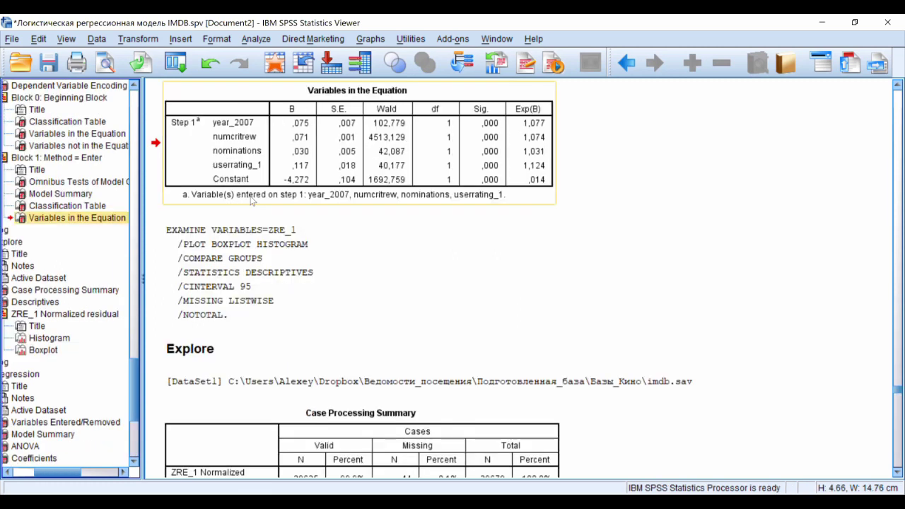
{"action": "scroll", "coordinate": [251, 200], "scroll_direction": "up", "scroll_amount": 2}
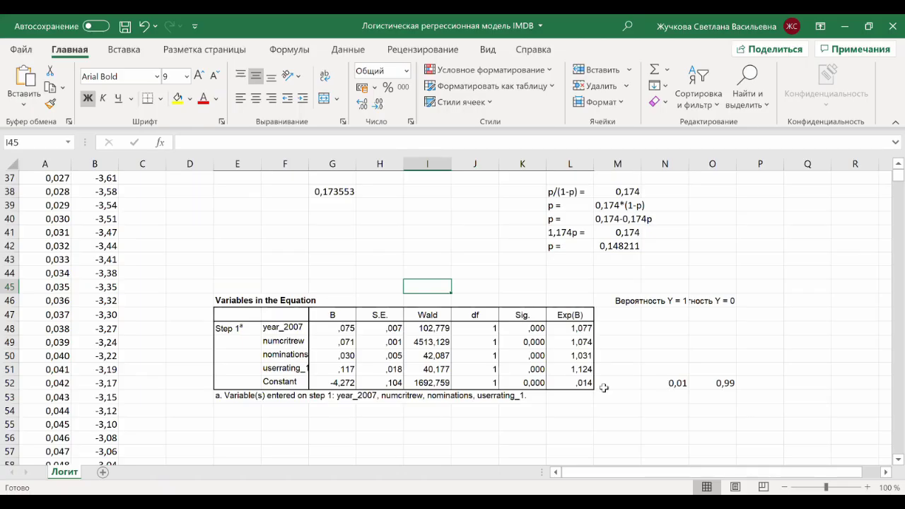
Switch to the Excel workbook and examine the constant's B and Exp(B) and the formulas for the probabilities of Y = 1 and Y = 0.
{"action": "left_click", "coordinate": [344, 382]}
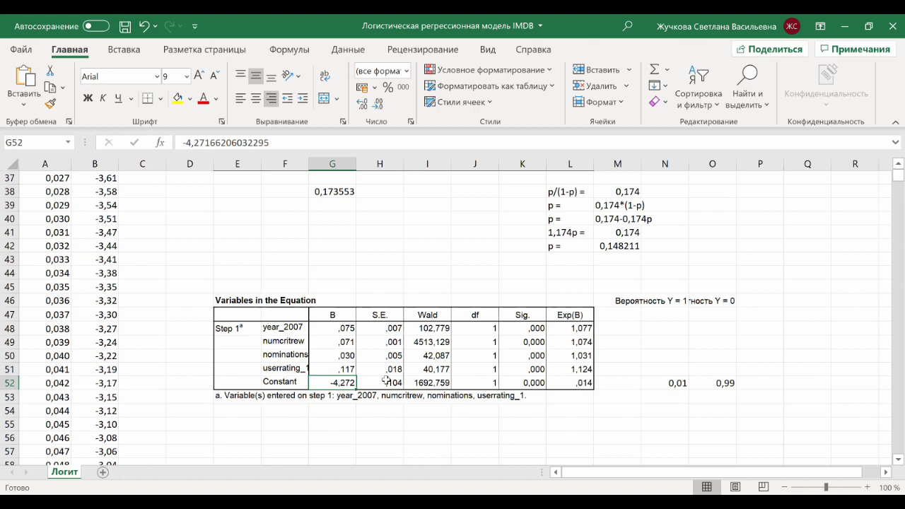
{"action": "left_click", "coordinate": [577, 383]}
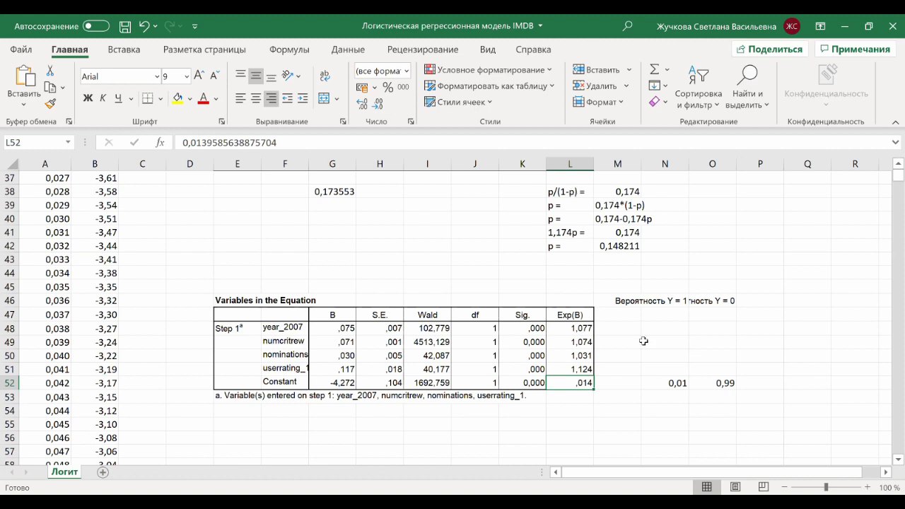
{"action": "left_click", "coordinate": [661, 379]}
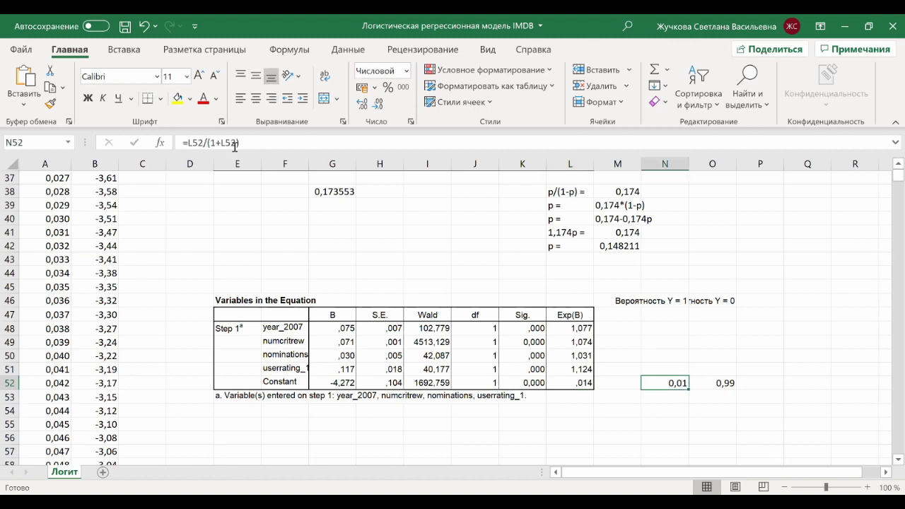
{"action": "left_click", "coordinate": [235, 144]}
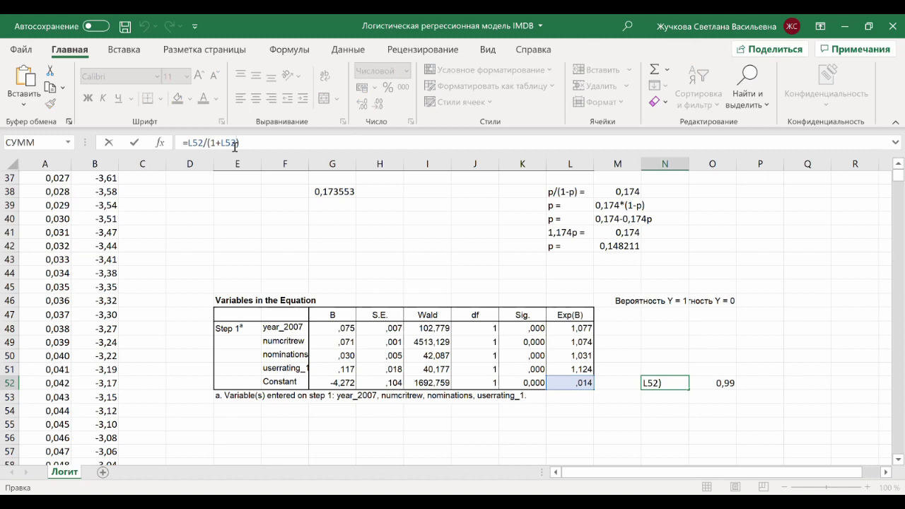
{"action": "left_click", "coordinate": [675, 384]}
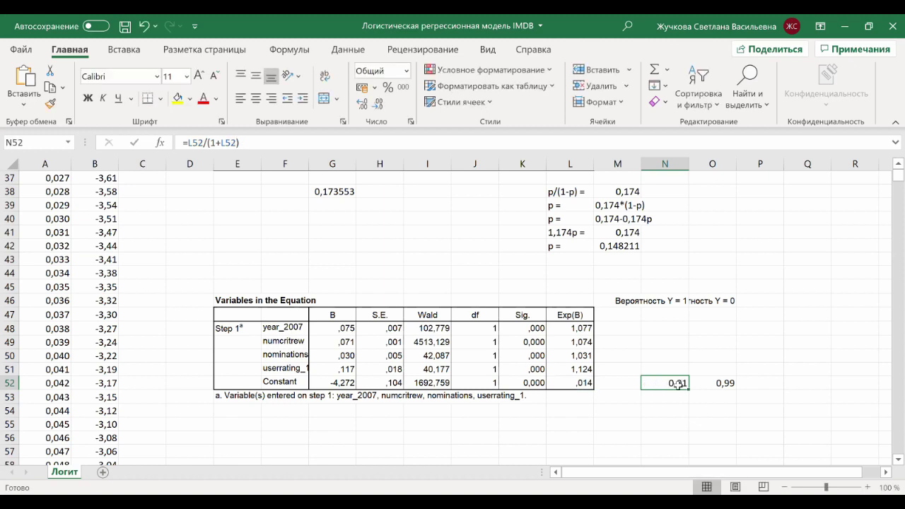
{"action": "left_click", "coordinate": [719, 383]}
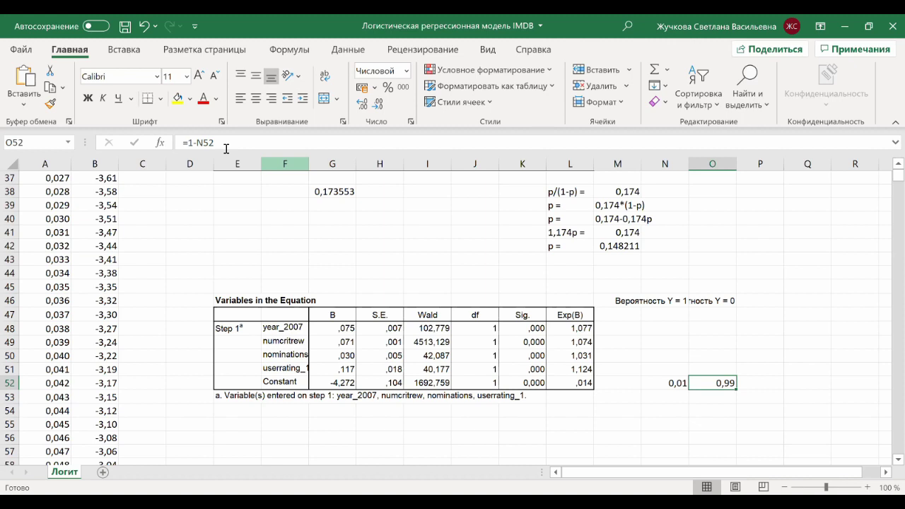
{"action": "left_click", "coordinate": [226, 144]}
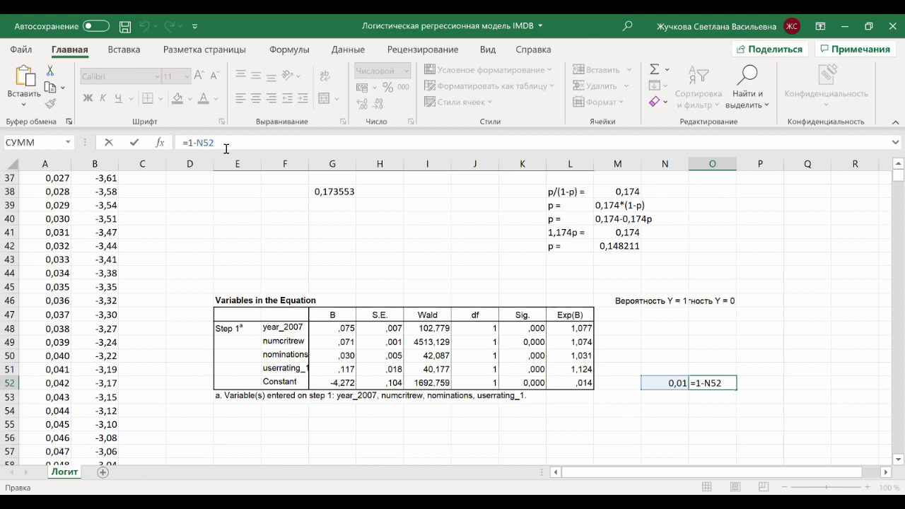
{"action": "key", "text": "Return"}
{"action": "key", "text": "Return"}
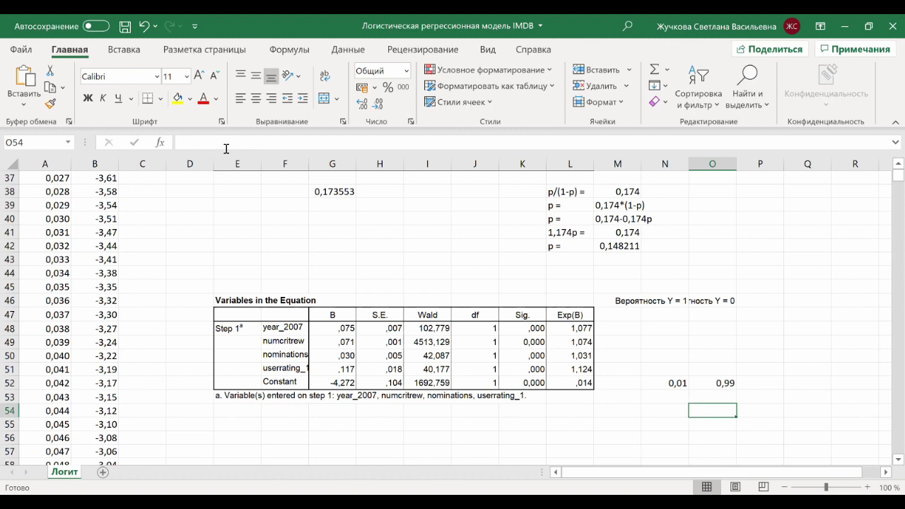
Examine the four predictors and their B coefficients in the Variables in the Equation table, ending on userrating_1.
{"action": "left_click", "coordinate": [289, 332]}
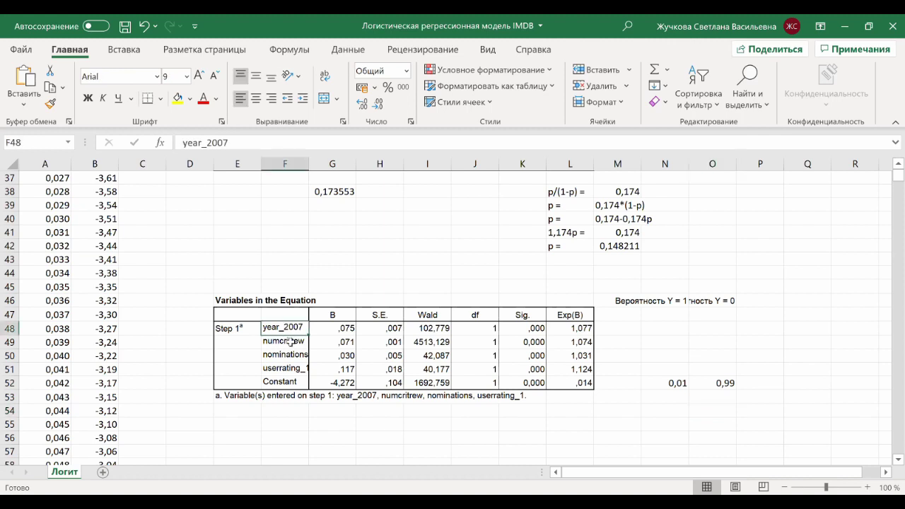
{"action": "left_click", "coordinate": [290, 342]}
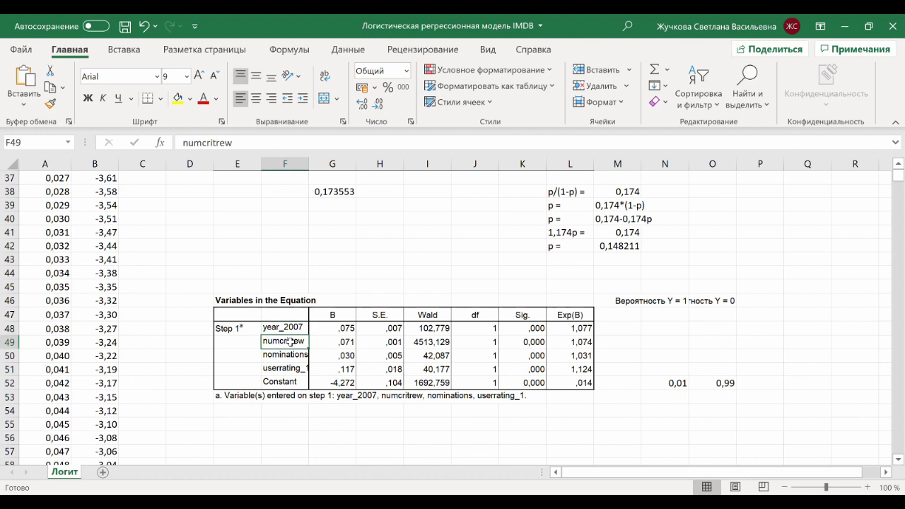
{"action": "left_click", "coordinate": [281, 355]}
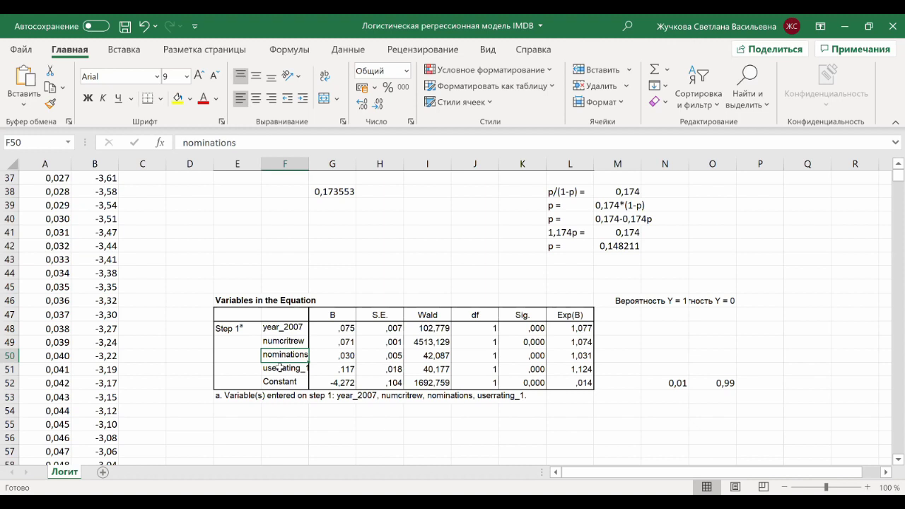
{"action": "left_click", "coordinate": [280, 368]}
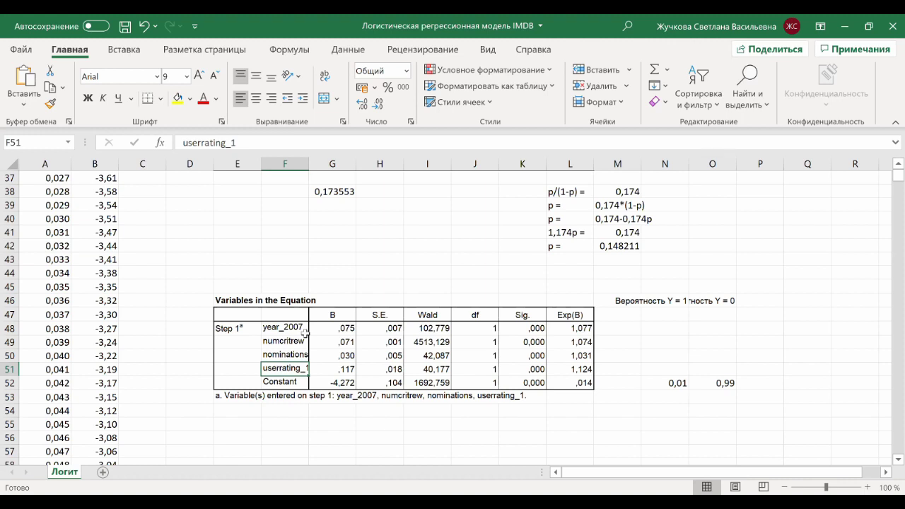
{"action": "left_click_drag", "start_coordinate": [332, 331], "coordinate": [333, 369]}
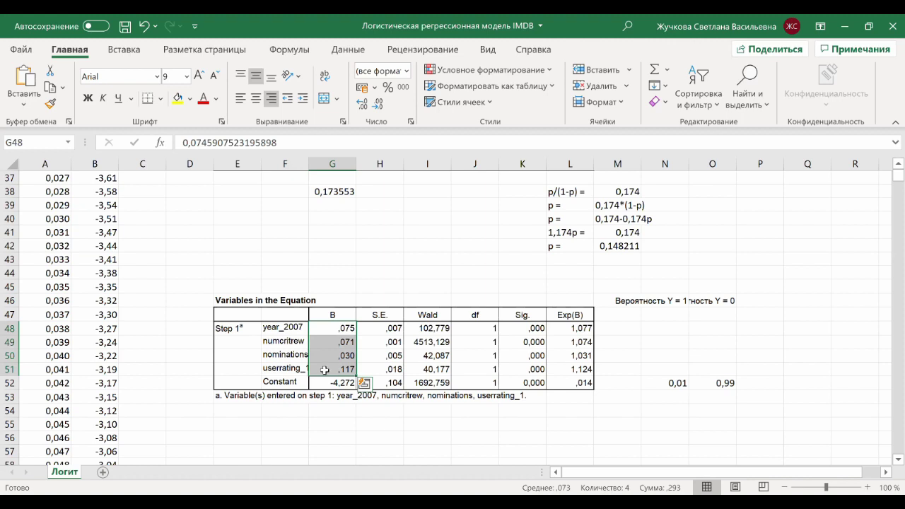
{"action": "left_click", "coordinate": [324, 369]}
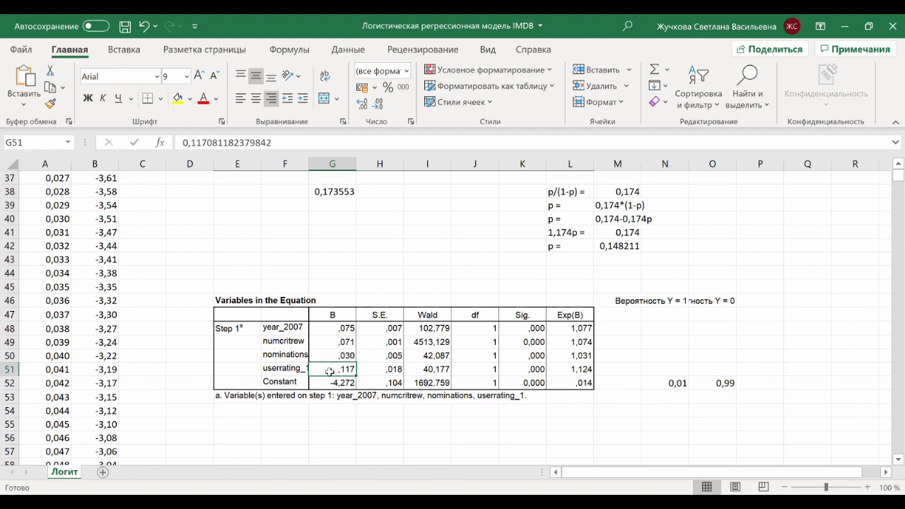
{"action": "left_click", "coordinate": [294, 368]}
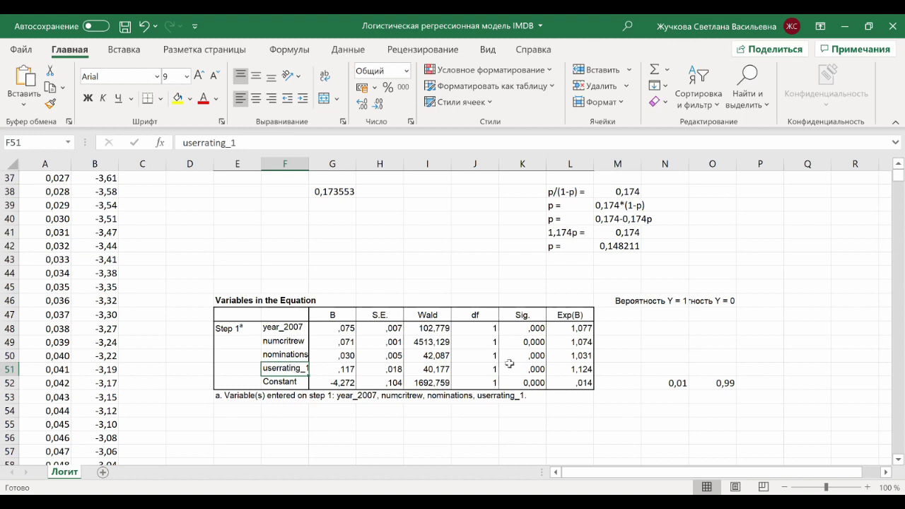
In the userrating_1 row, enter the real value 10 in P51 and the shifted value 9 in Q51.
{"action": "left_click", "coordinate": [607, 369]}
{"action": "key", "text": "Right"}
{"action": "key", "text": "Right"}
{"action": "key", "text": "Right"}
{"action": "type", "text": "10"}
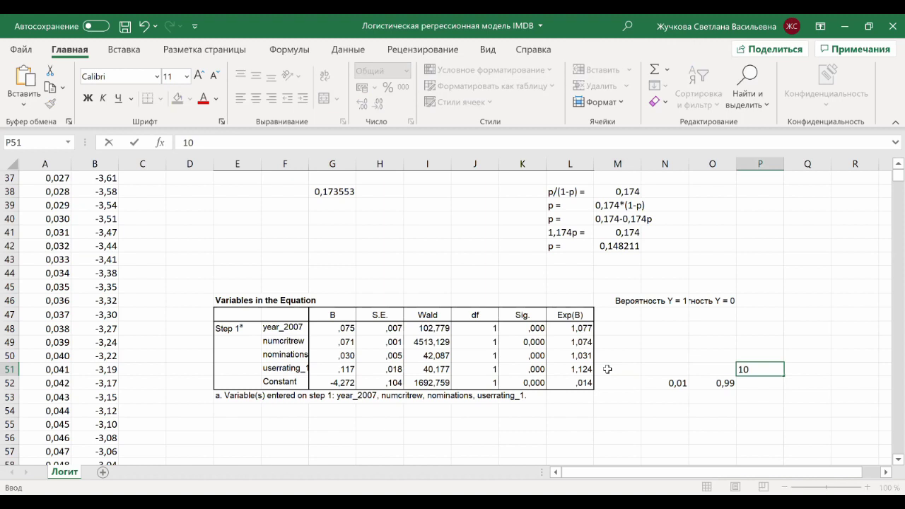
{"action": "key", "text": "Right"}
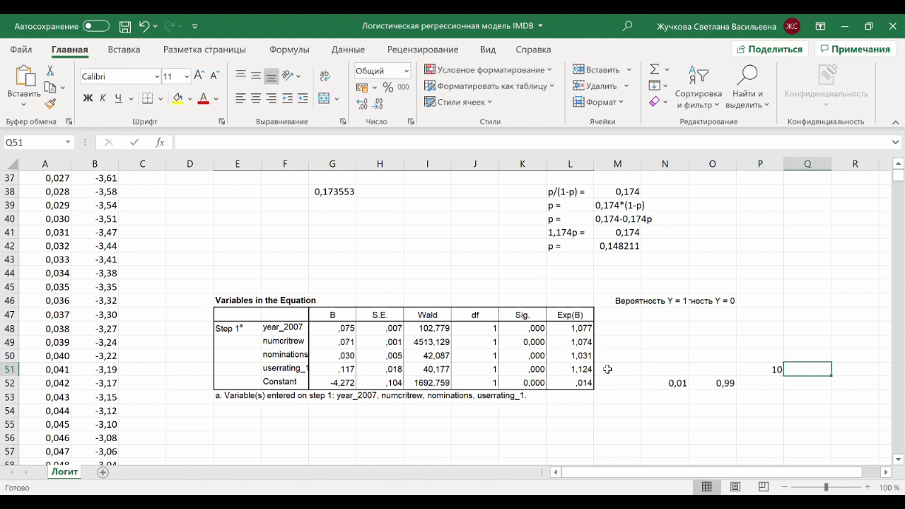
{"action": "type", "text": "9"}
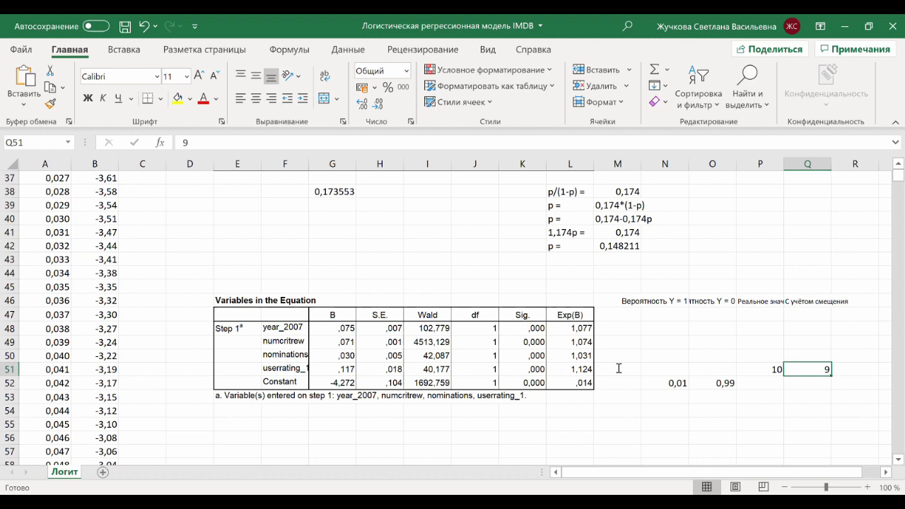
Calculate the logit for userrating_1 in M51 with =Q51*G51+G52 and format the result as a number with two decimals.
{"action": "left_click", "coordinate": [619, 368]}
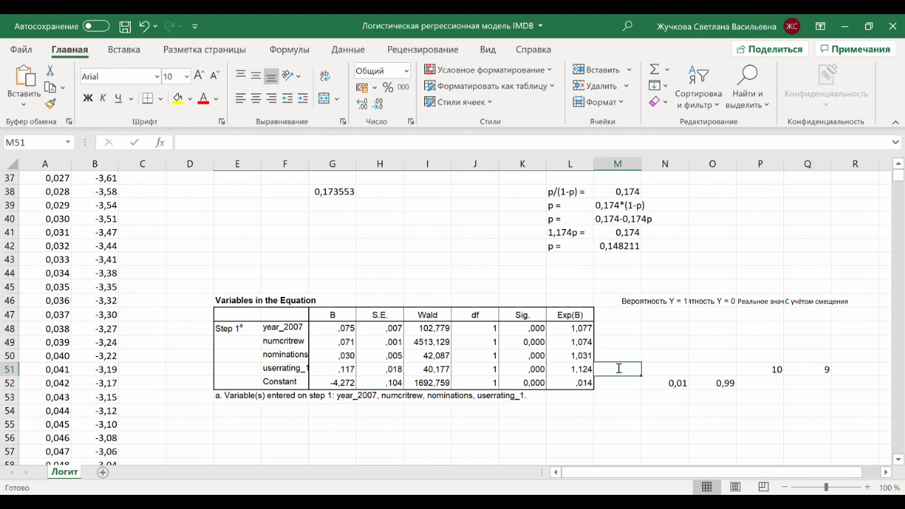
{"action": "type", "text": "="}
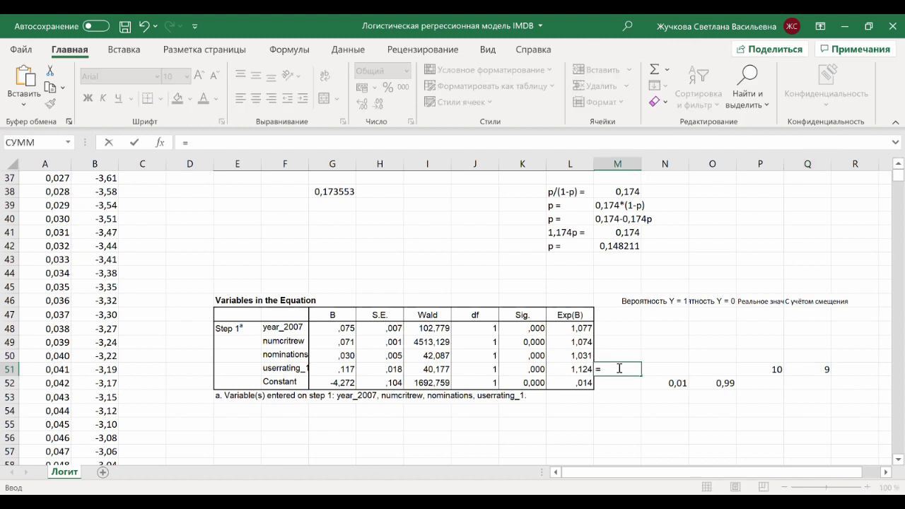
{"action": "left_click", "coordinate": [804, 369]}
{"action": "type", "text": "*"}
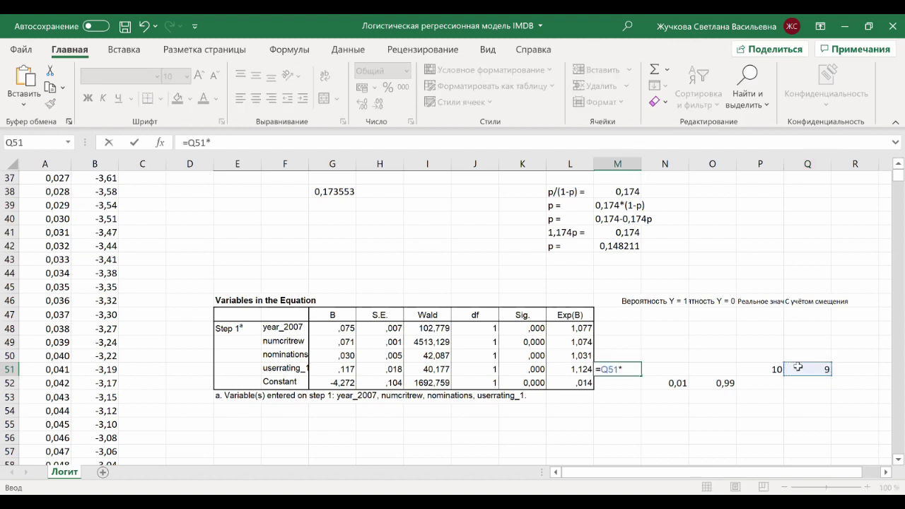
{"action": "left_click", "coordinate": [343, 369]}
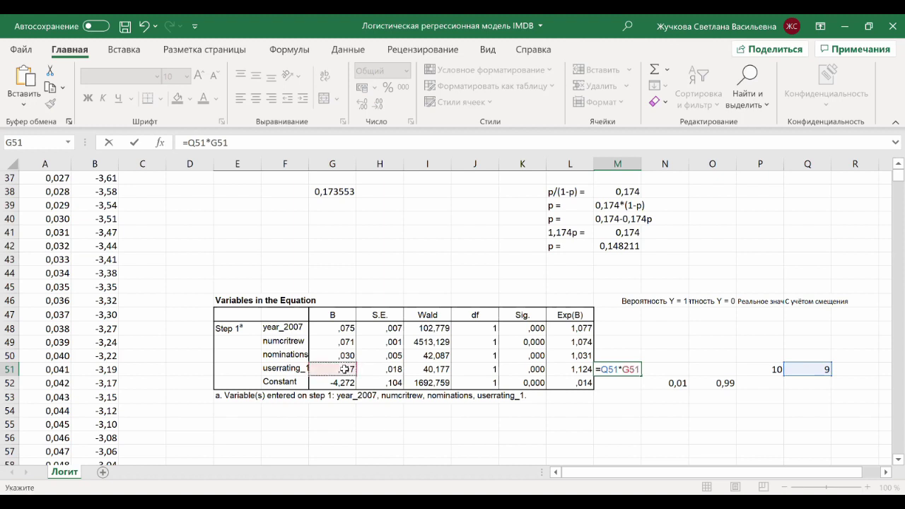
{"action": "type", "text": "+"}
{"action": "left_click", "coordinate": [341, 382]}
{"action": "key", "text": "Return"}
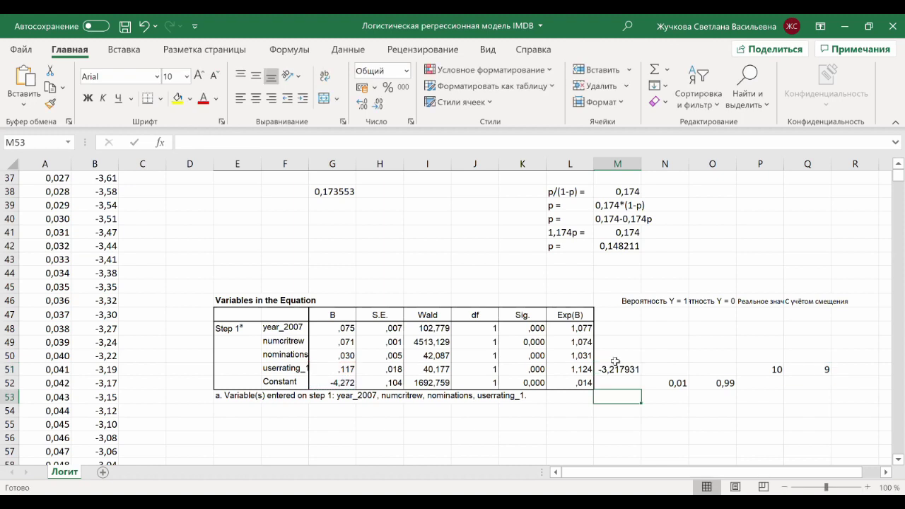
{"action": "left_click", "coordinate": [612, 366]}
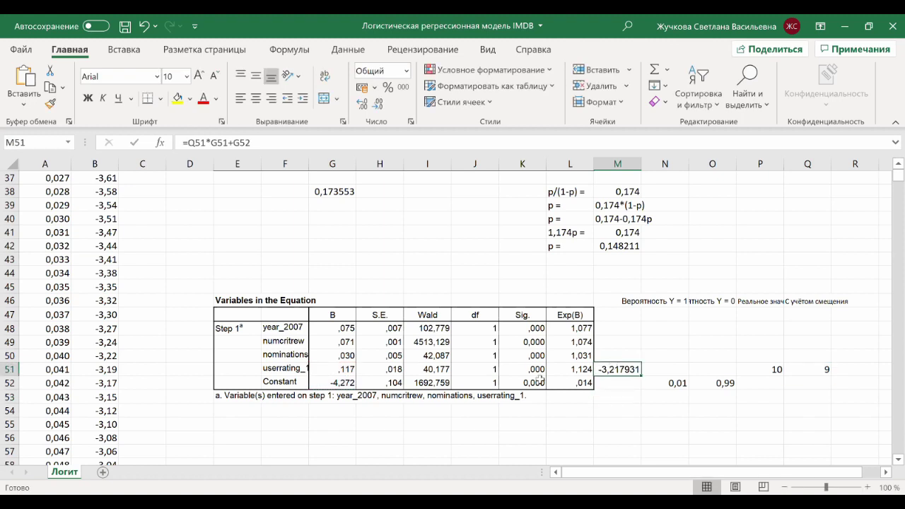
{"action": "key", "text": "ctrl+shift+1"}
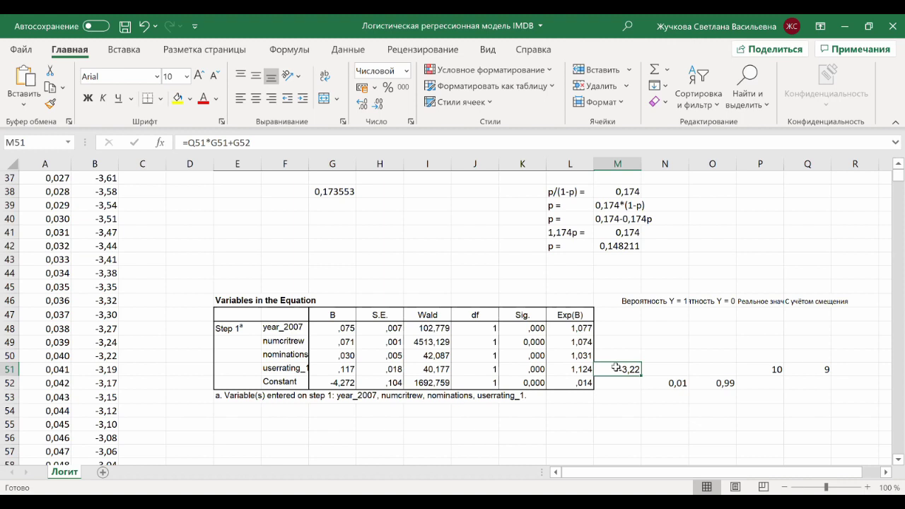
Insert a new column N, calculate the odds for userrating_1 in N51 with =EXP(M51), and format the result as a number with two decimals.
{"action": "left_click", "coordinate": [290, 368]}
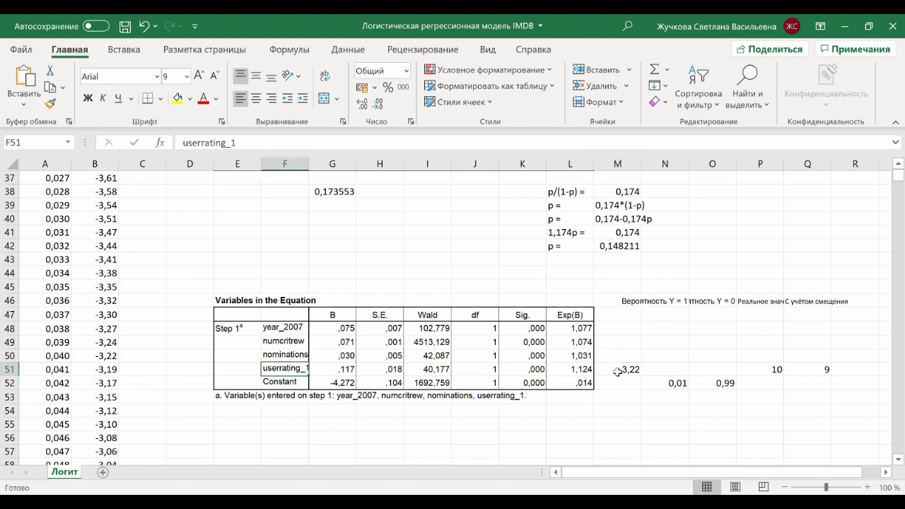
{"action": "key", "text": "ctrl+Right"}
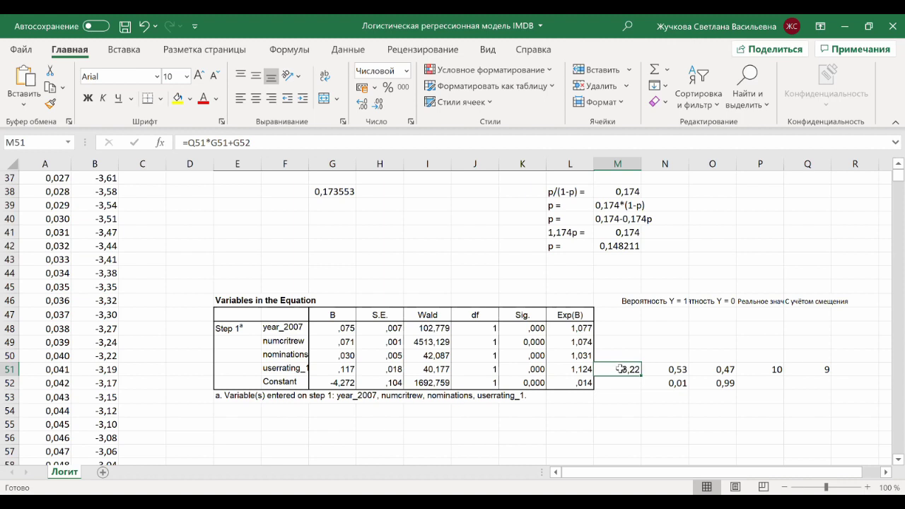
{"action": "left_click", "coordinate": [663, 369]}
{"action": "type", "text": "="}
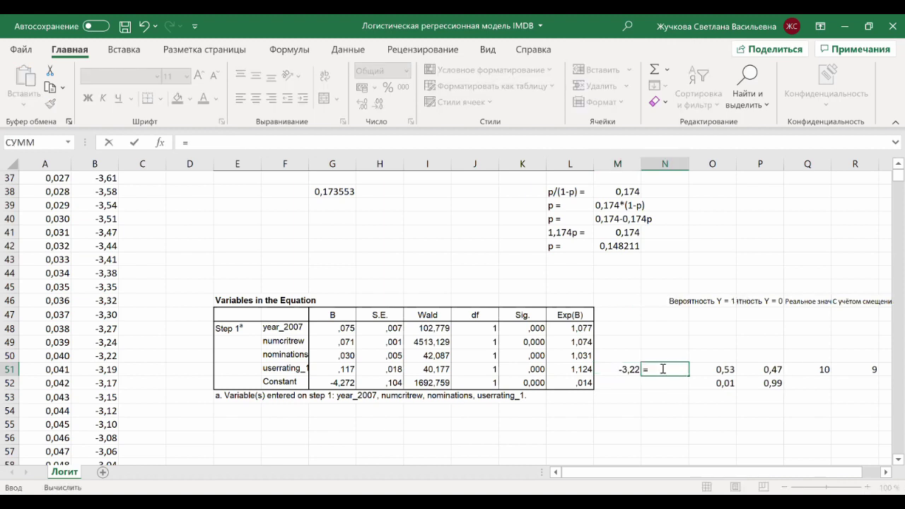
{"action": "type", "text": "ex"}
{"action": "key", "text": "Return"}
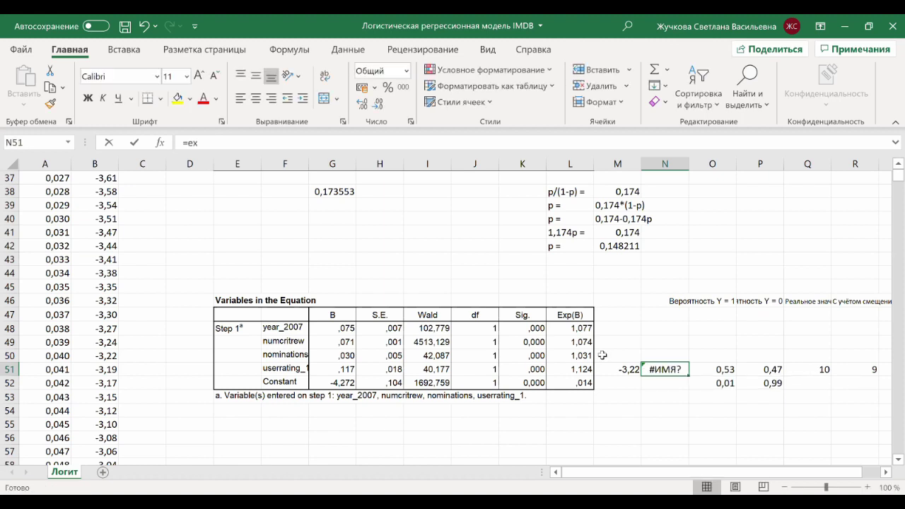
{"action": "type", "text": "=ex"}
{"action": "key", "text": "Tab"}
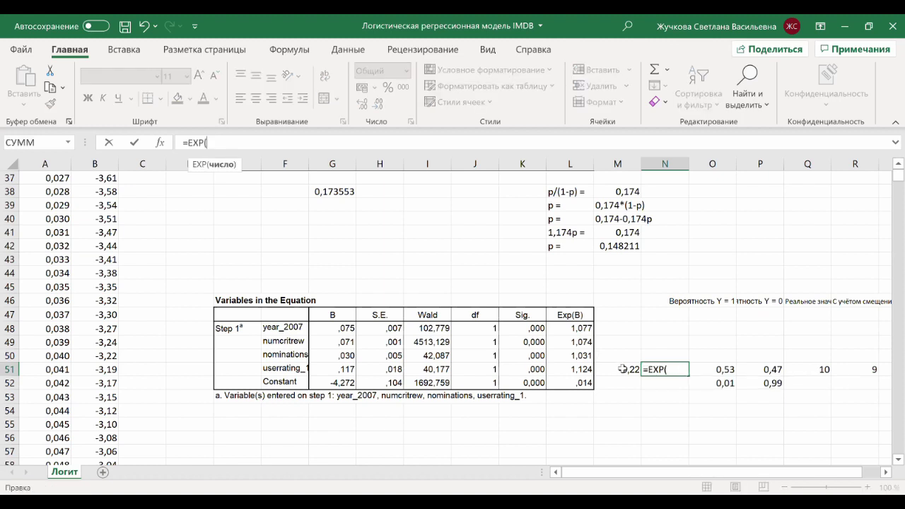
{"action": "left_click", "coordinate": [622, 369]}
{"action": "key", "text": "Return"}
{"action": "left_click_drag", "start_coordinate": [664, 314], "coordinate": [665, 383]}
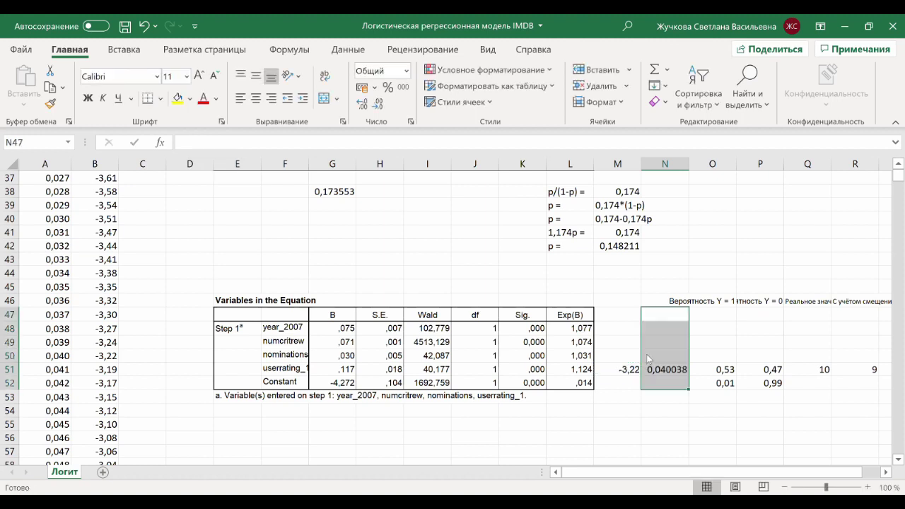
{"action": "key", "text": "ctrl+shift+1"}
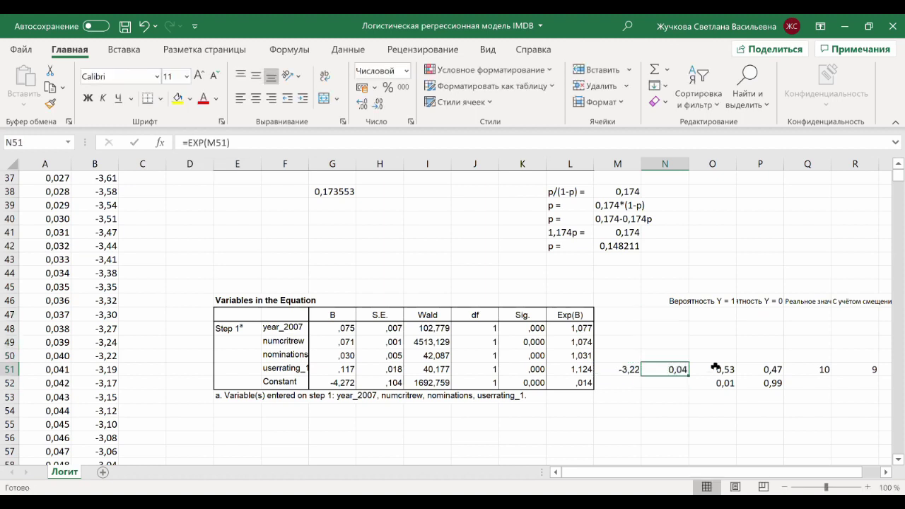
Change the Y = 1 probability formula in O51 to =N51/(1+N51) and check the Y = 0 formula in P51.
{"action": "double_click", "coordinate": [716, 367]}
{"action": "left_click_drag", "start_coordinate": [680, 361], "coordinate": [680, 367]}
{"action": "left_click", "coordinate": [679, 367]}
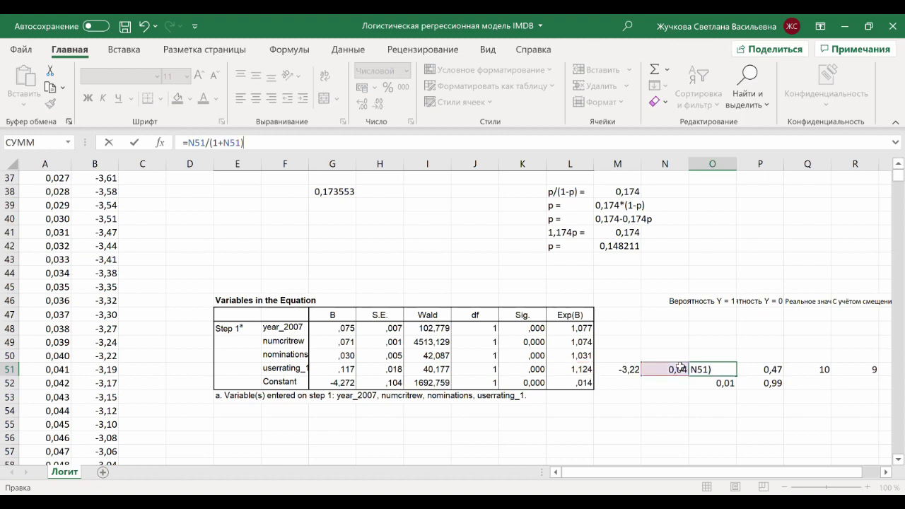
{"action": "key", "text": "Return"}
{"action": "key", "text": "Return"}
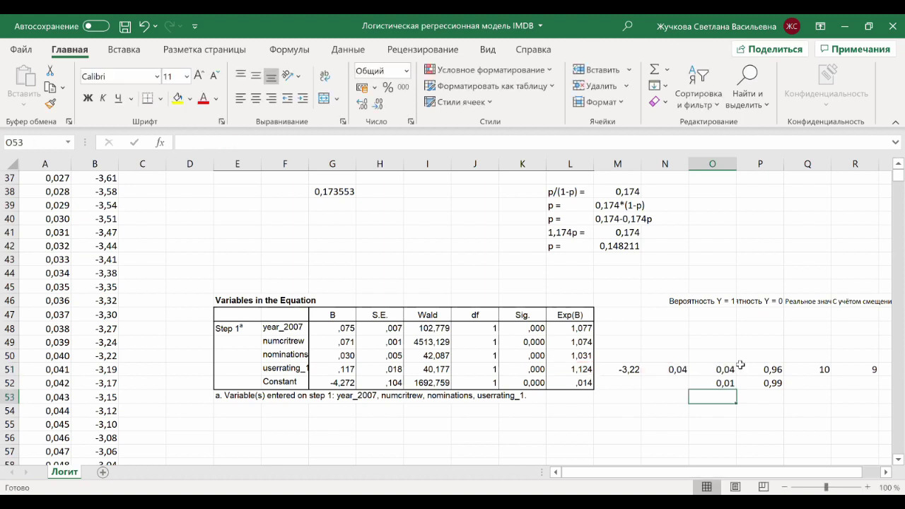
{"action": "left_click", "coordinate": [730, 366]}
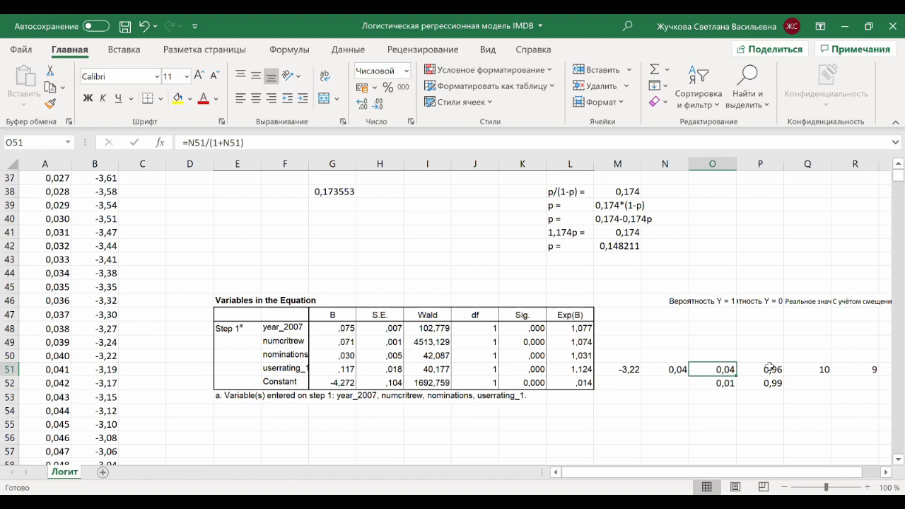
{"action": "left_click", "coordinate": [766, 368]}
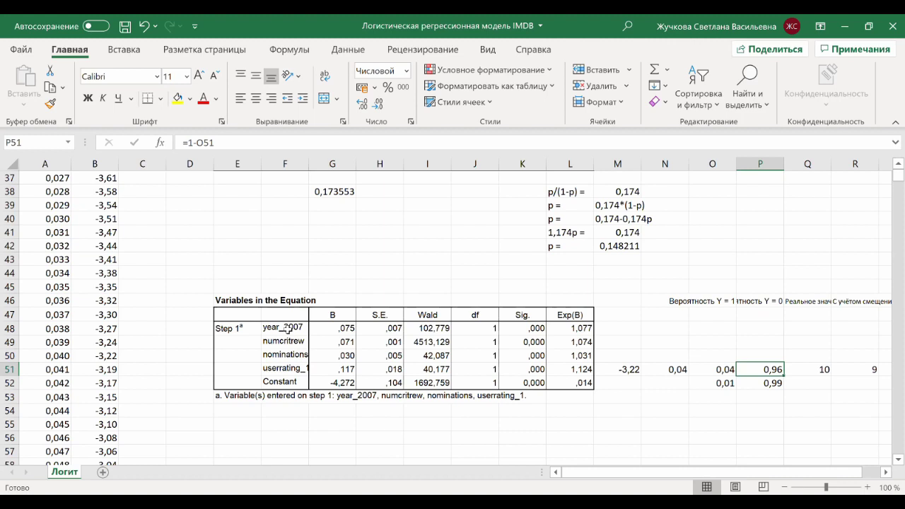
In the year_2007 row, enter the real value 2017 in Q48 and the shifted value 10 in R48.
{"action": "left_click", "coordinate": [807, 328]}
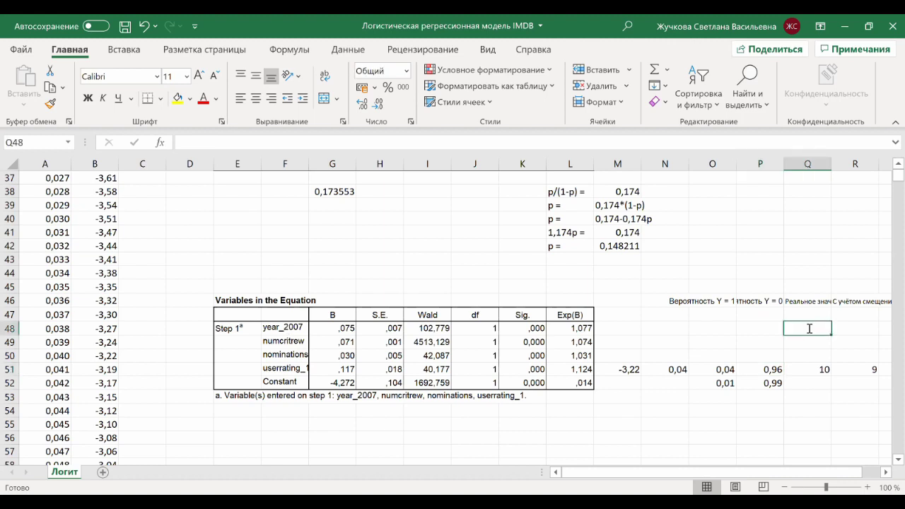
{"action": "type", "text": "201"}
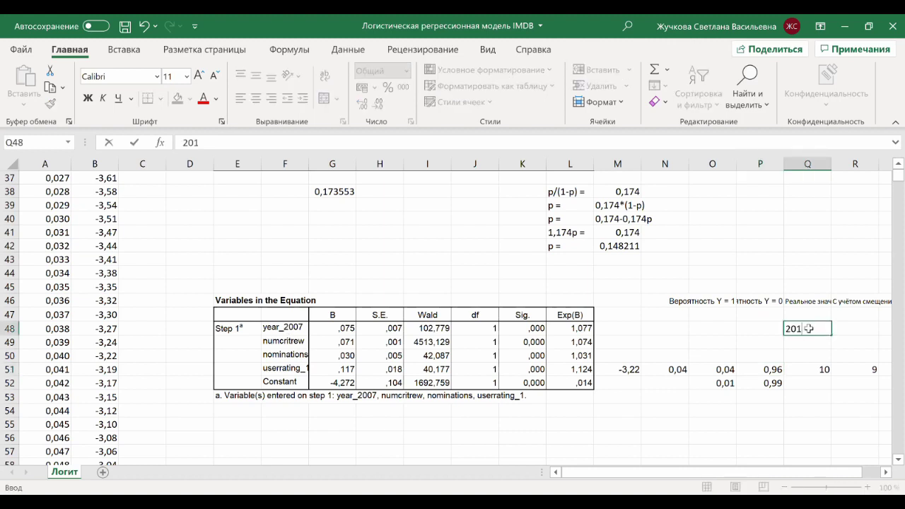
{"action": "type", "text": "7"}
{"action": "key", "text": "Return"}
{"action": "key", "text": "Up"}
{"action": "key", "text": "Right"}
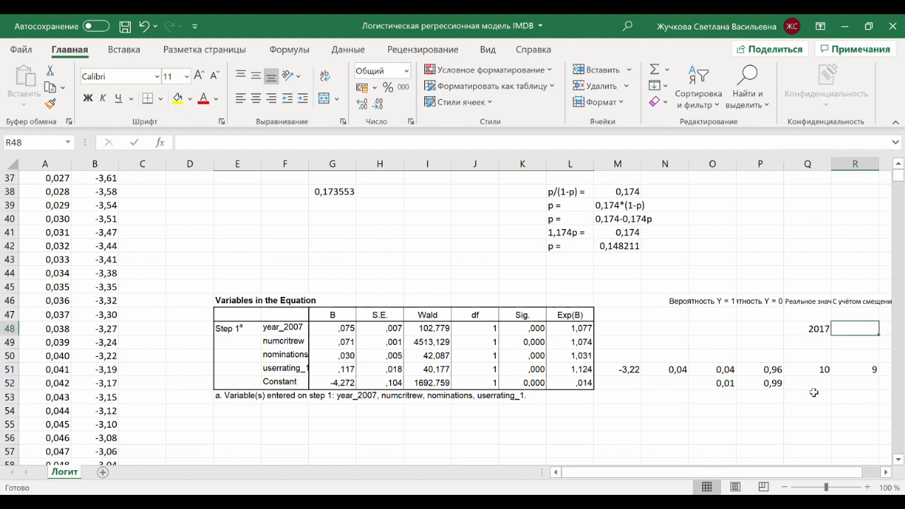
{"action": "type", "text": "10\\"}
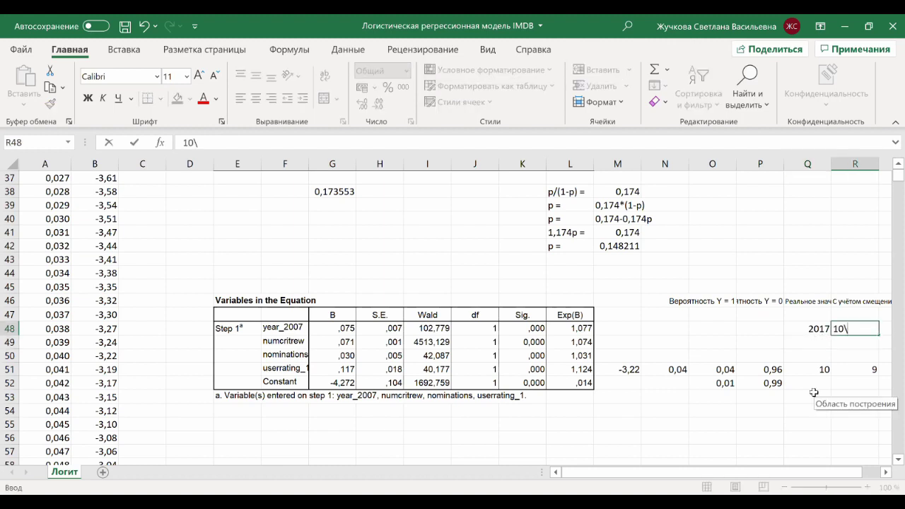
{"action": "key", "text": "Escape"}
{"action": "key", "text": "ctrl+z"}
Calculate the combined logit for year_2007 and userrating_1 in M48 with =R48*G48+R51*G51+G52.
{"action": "key", "text": "F2"}
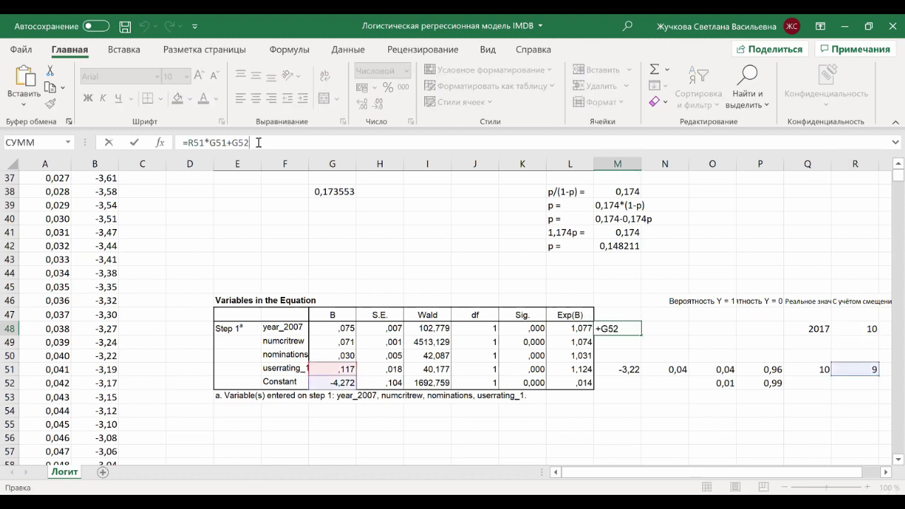
{"action": "left_click", "coordinate": [856, 325]}
{"action": "type", "text": "*"}
{"action": "left_click", "coordinate": [346, 328]}
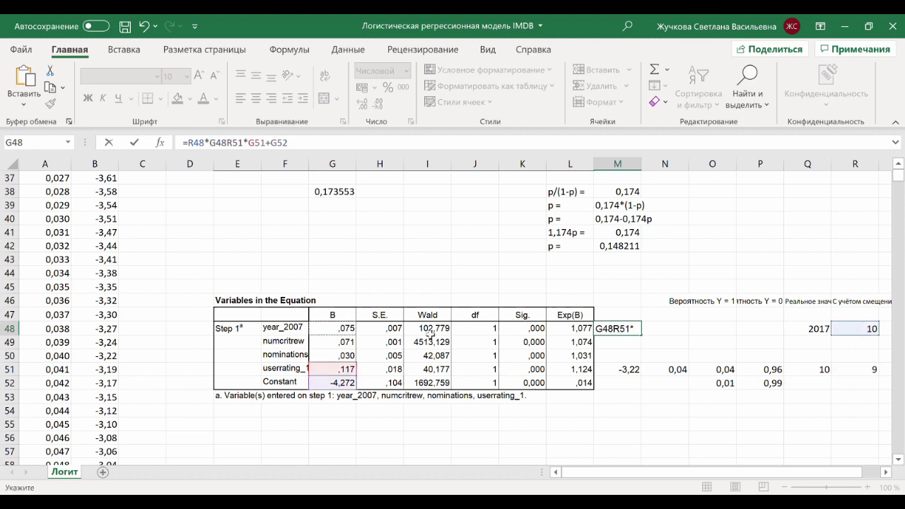
{"action": "type", "text": "+"}
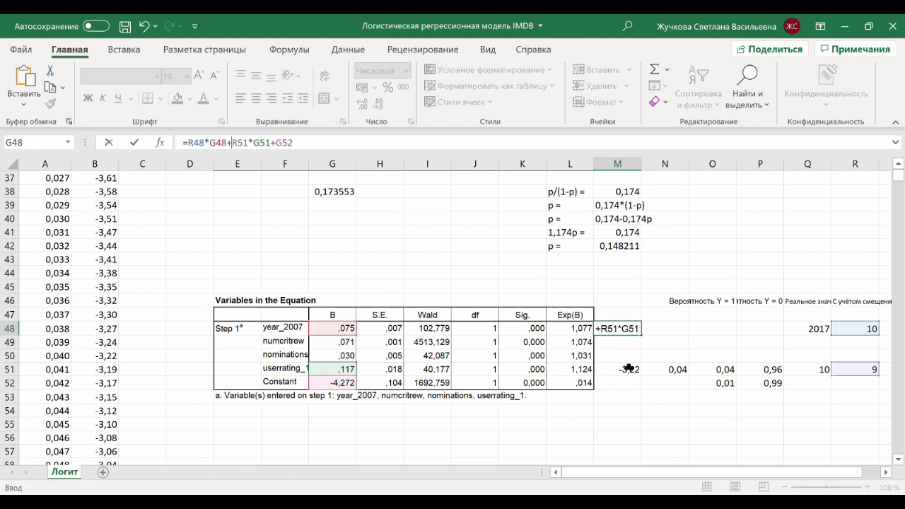
{"action": "key", "text": "ctrl+Return"}
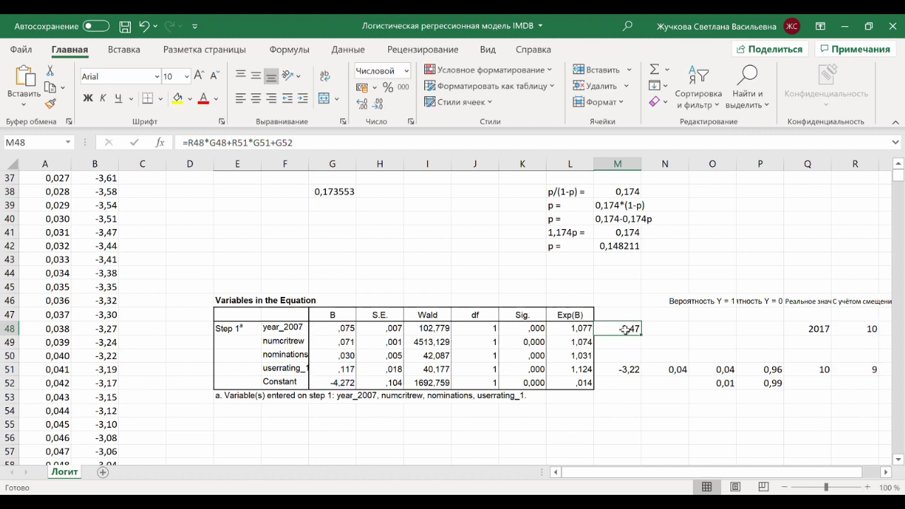
Copy the odds formula from N51 to N48 in the year_2007 row.
{"action": "key", "text": "Right"}
{"action": "key", "text": "Down"}
{"action": "key", "text": "Down"}
{"action": "key", "text": "Down"}
{"action": "key", "text": "ctrl+c"}
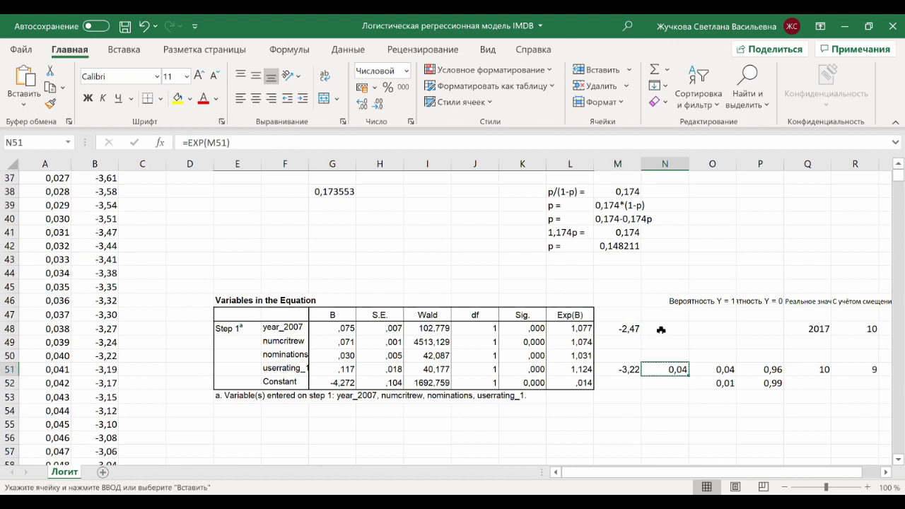
{"action": "left_click", "coordinate": [660, 329]}
{"action": "key", "text": "ctrl+v"}
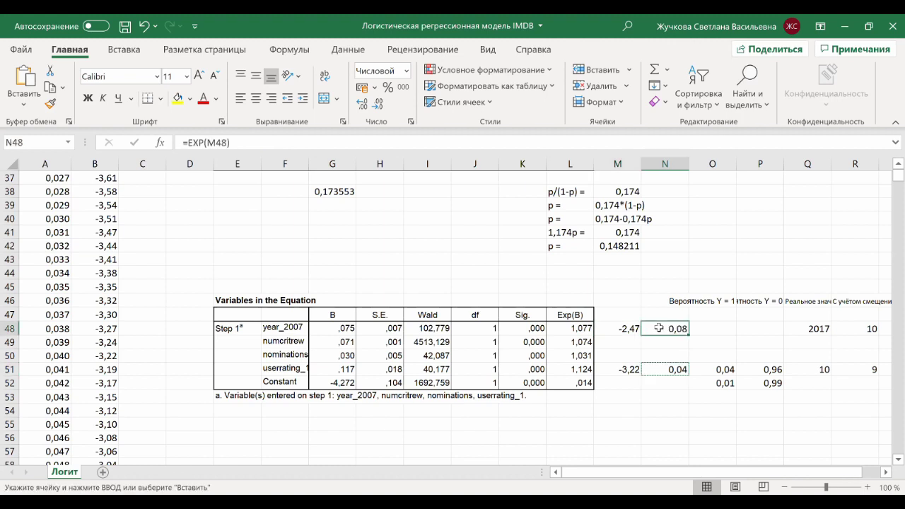
Copy the two probability formulas from O51:P51 to O48:P48 and check them for the year_2007 row.
{"action": "left_click_drag", "start_coordinate": [724, 368], "coordinate": [754, 368]}
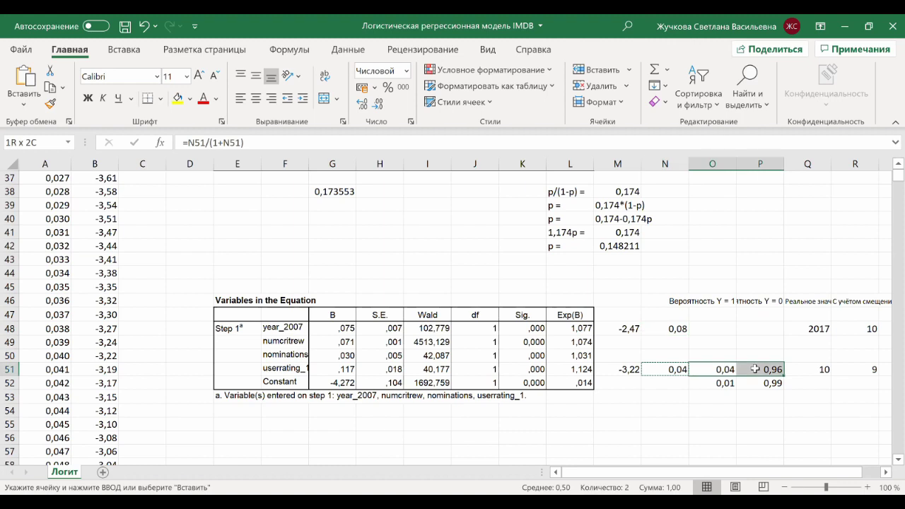
{"action": "key", "text": "ctrl+c"}
{"action": "left_click", "coordinate": [701, 328]}
{"action": "key", "text": "ctrl+v"}
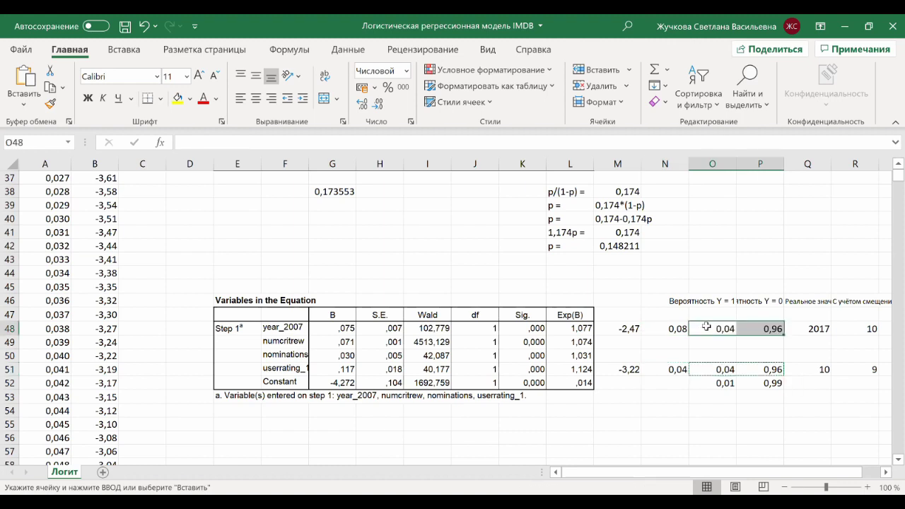
{"action": "left_click", "coordinate": [706, 326]}
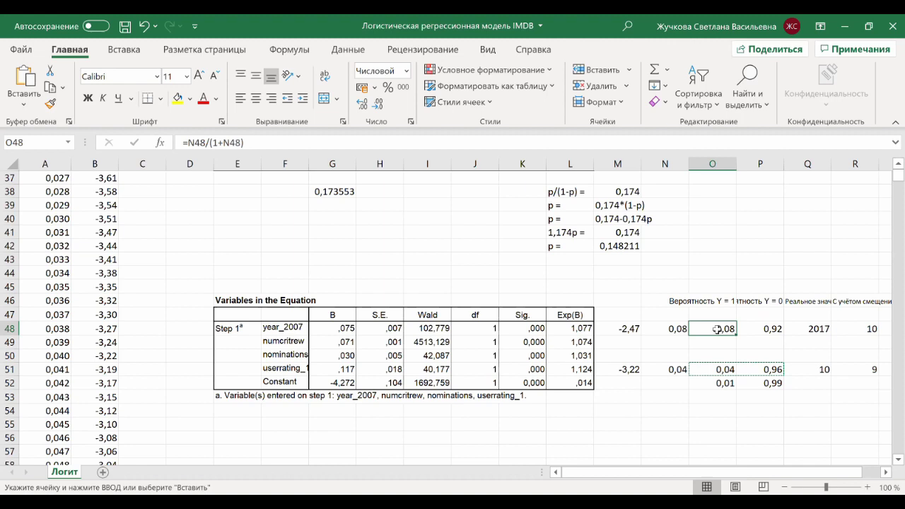
{"action": "left_click", "coordinate": [767, 328]}
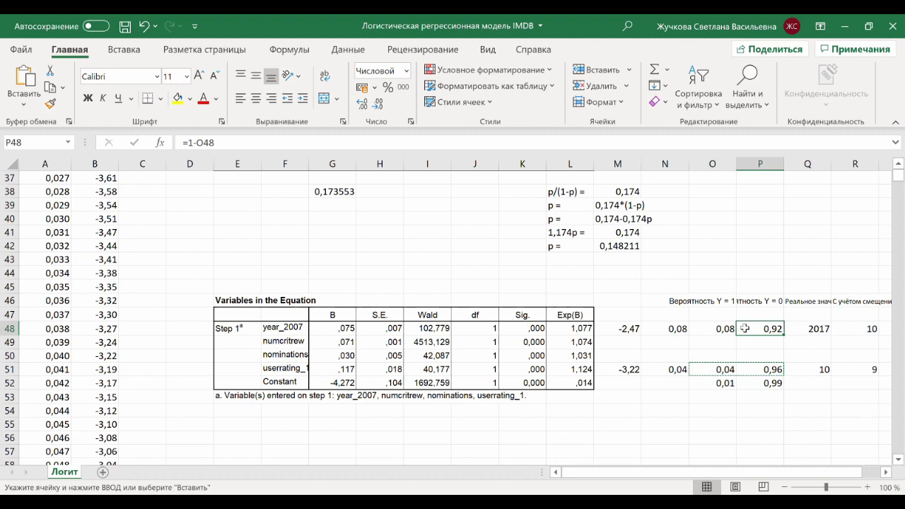
Enter the year_2007 logit formula =R48*G48+R51*G51+G52 unchanged in M49 of the numcritrew row.
{"action": "left_click", "coordinate": [619, 326]}
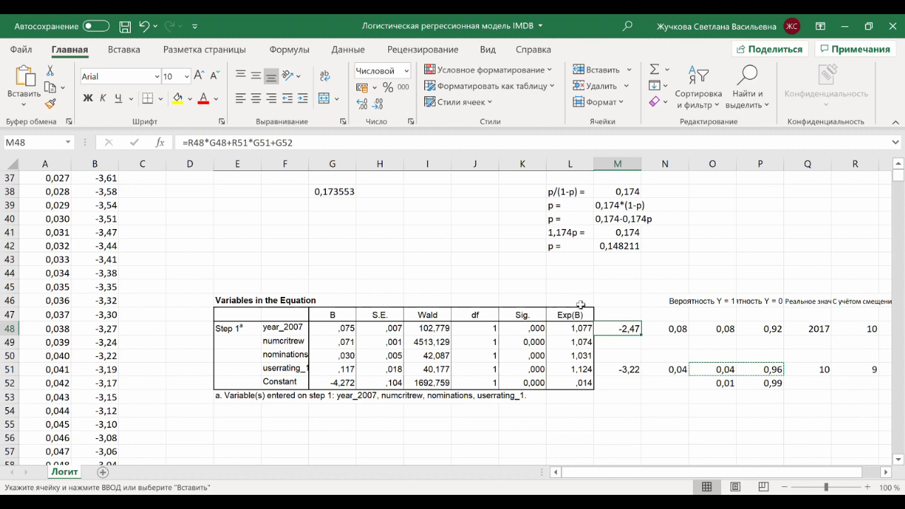
{"action": "type", "text": "="}
{"action": "key", "text": "Down"}
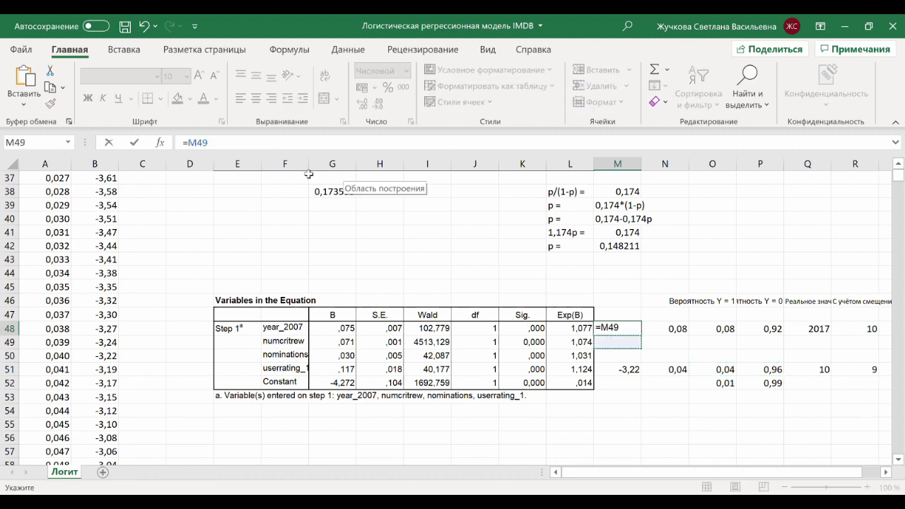
{"action": "key", "text": "Return"}
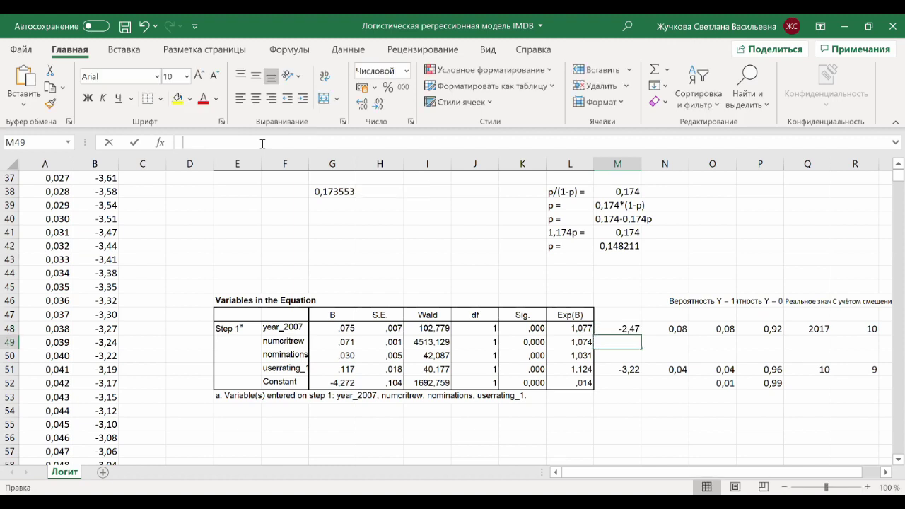
{"action": "type", "text": "=R48*G48+R51*G51+G52"}
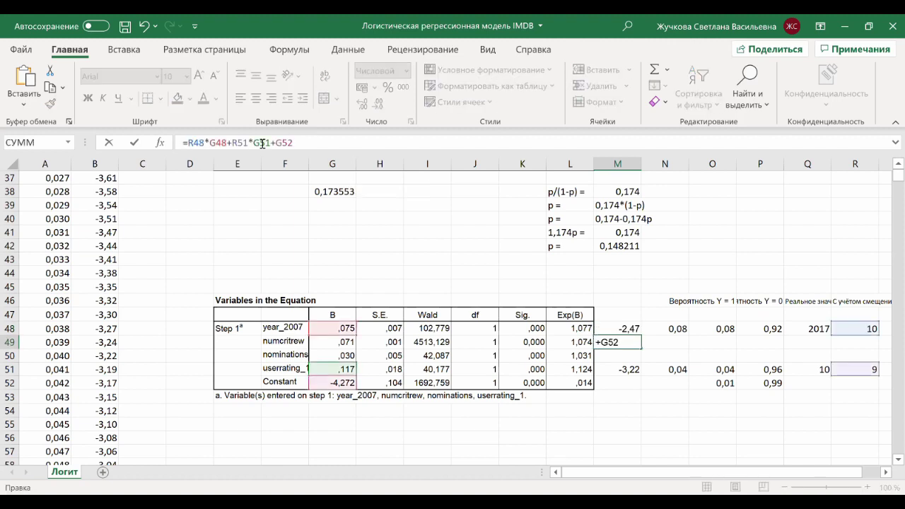
{"action": "key", "text": "Return"}
{"action": "key", "text": "Return"}
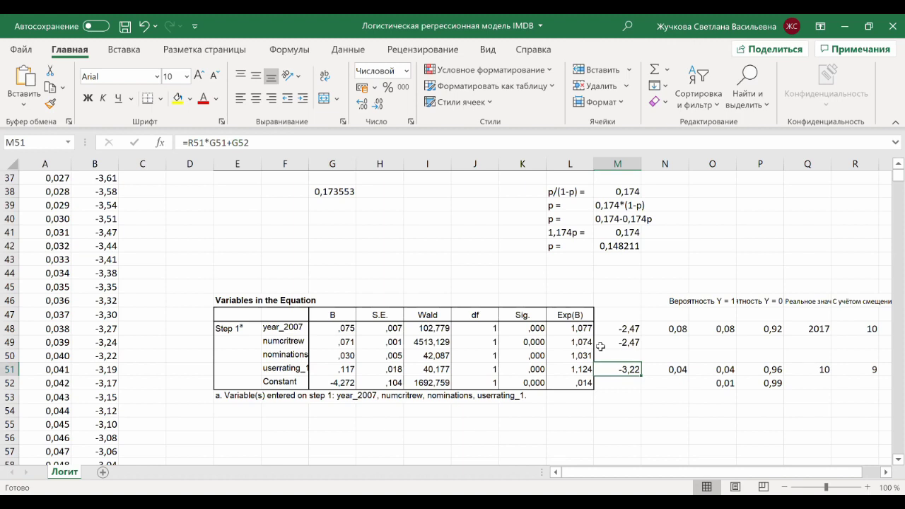
{"action": "left_click", "coordinate": [612, 341]}
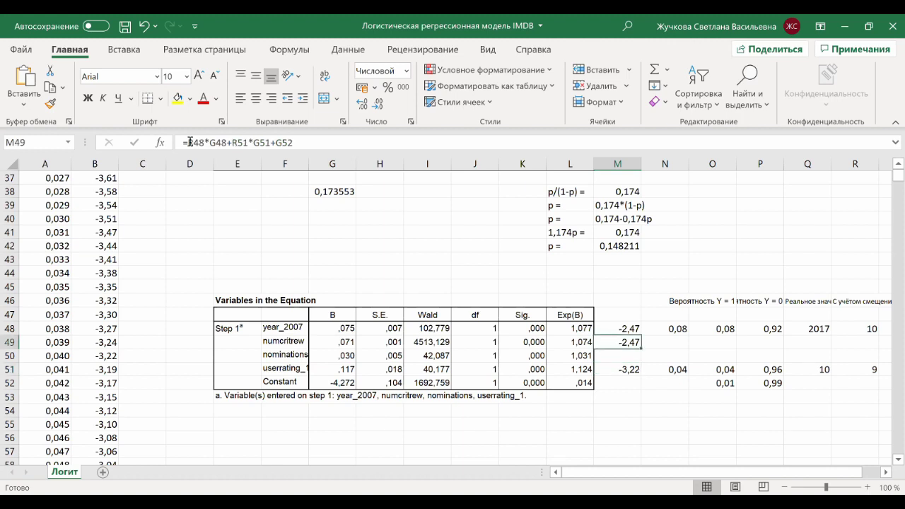
In the numcritrew row, enter 100 as the real value in Q49 and 100 as the shifted value in R49.
{"action": "left_click", "coordinate": [821, 341]}
{"action": "type", "text": "100"}
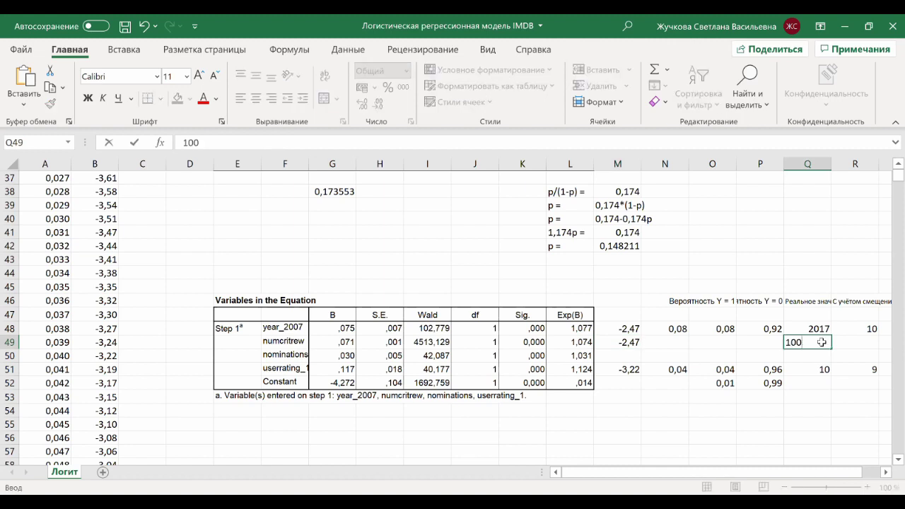
{"action": "key", "text": "Tab"}
{"action": "type", "text": "100"}
{"action": "key", "text": "Return"}
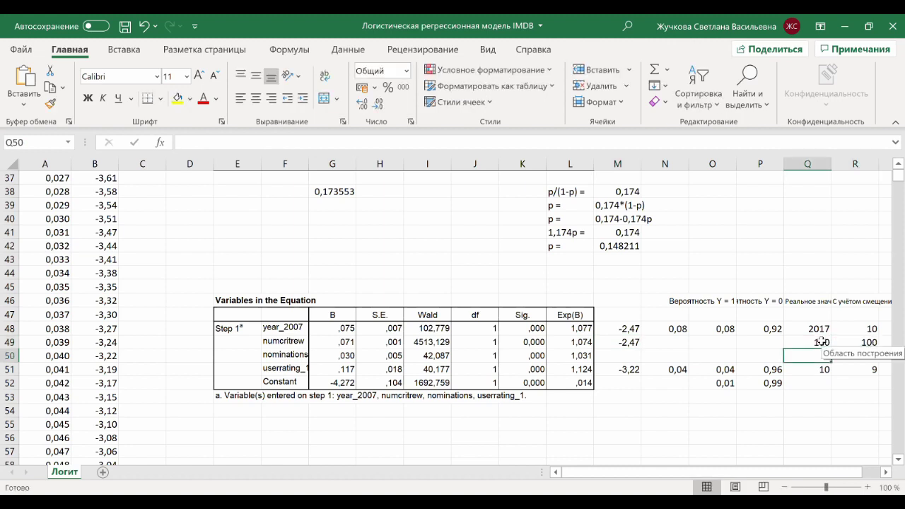
Extend the logit formula in M49 of the numcritrew row to =R49*G49+R48*G48+R51*G51+G52.
{"action": "key", "text": "Up"}
{"action": "key", "text": "Left"}
{"action": "key", "text": "Left"}
{"action": "key", "text": "Left"}
{"action": "key", "text": "Left"}
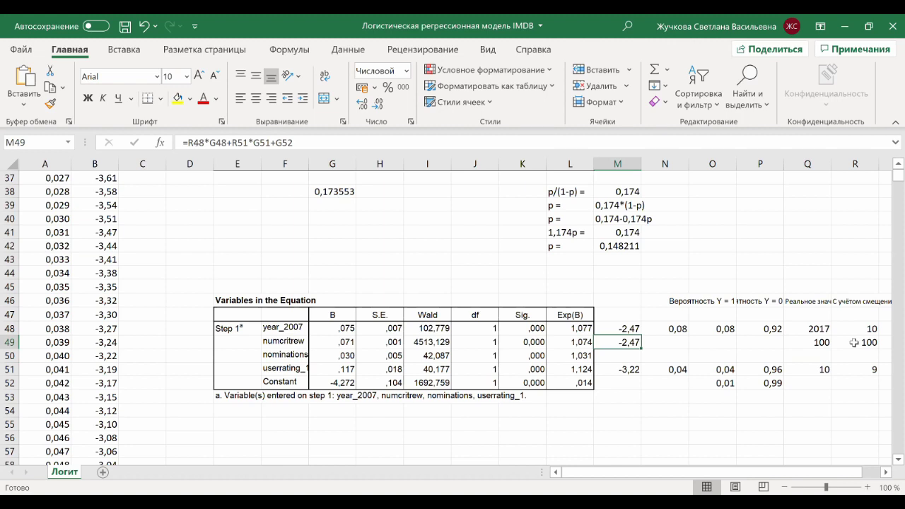
{"action": "key", "text": "F2"}
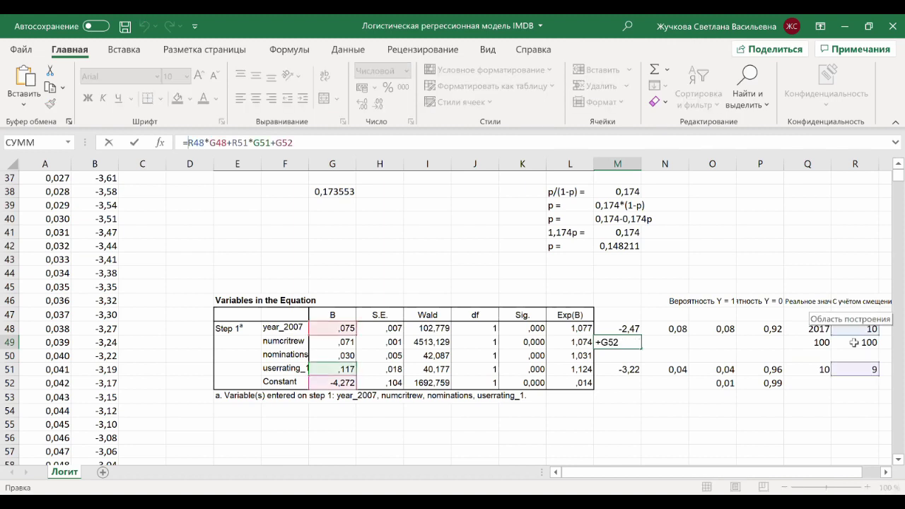
{"action": "left_click", "coordinate": [854, 342]}
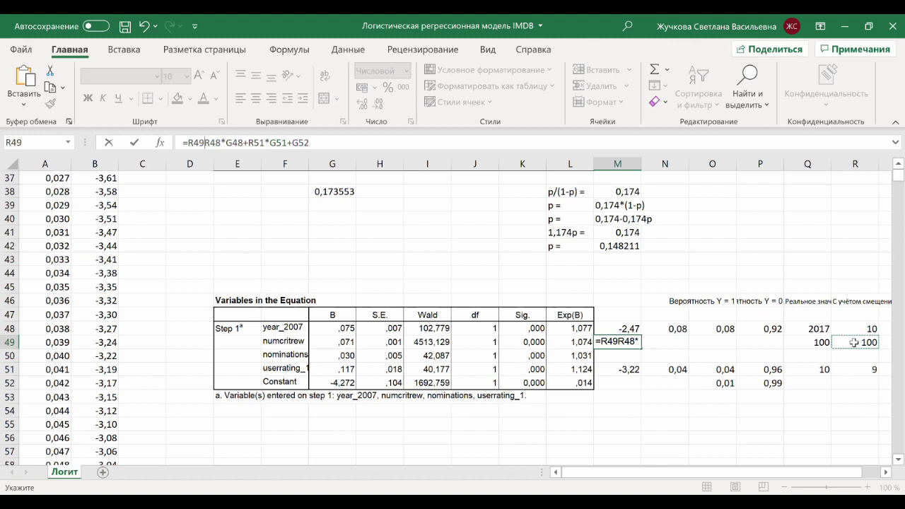
{"action": "type", "text": "*"}
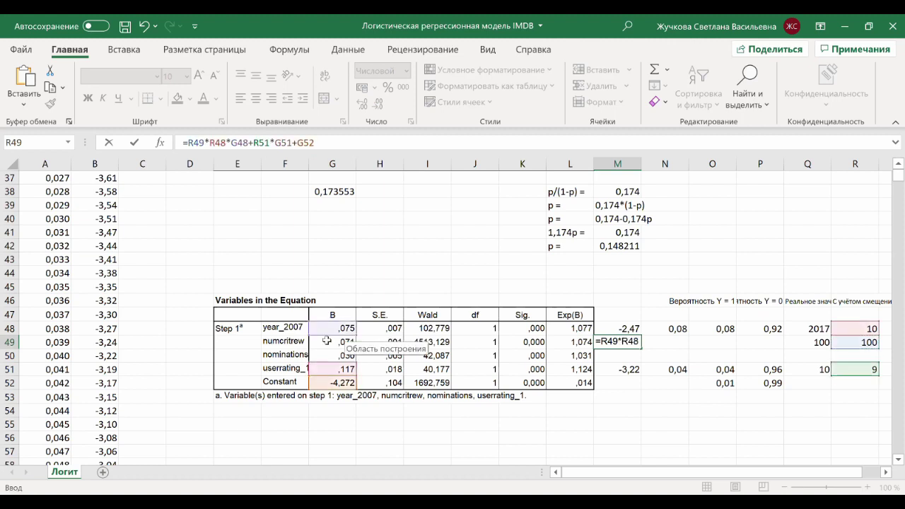
{"action": "left_click", "coordinate": [326, 341]}
{"action": "type", "text": "+"}
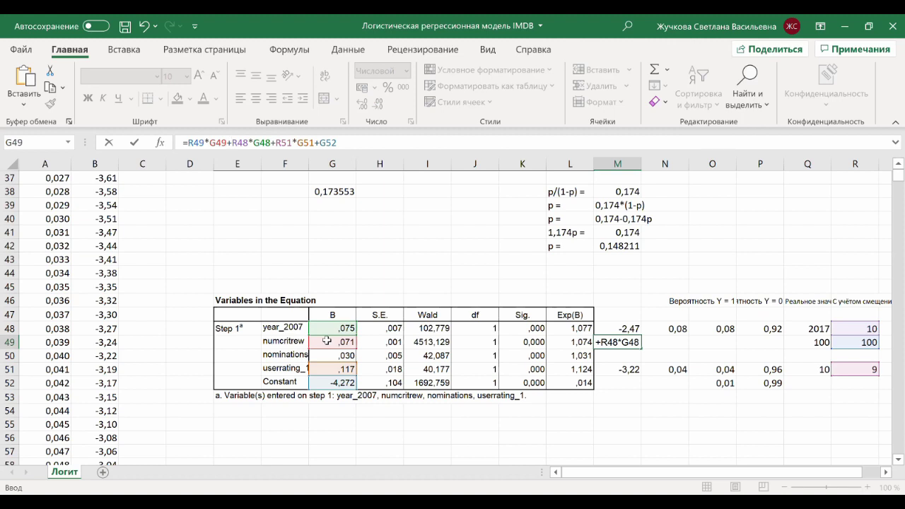
{"action": "key", "text": "Return"}
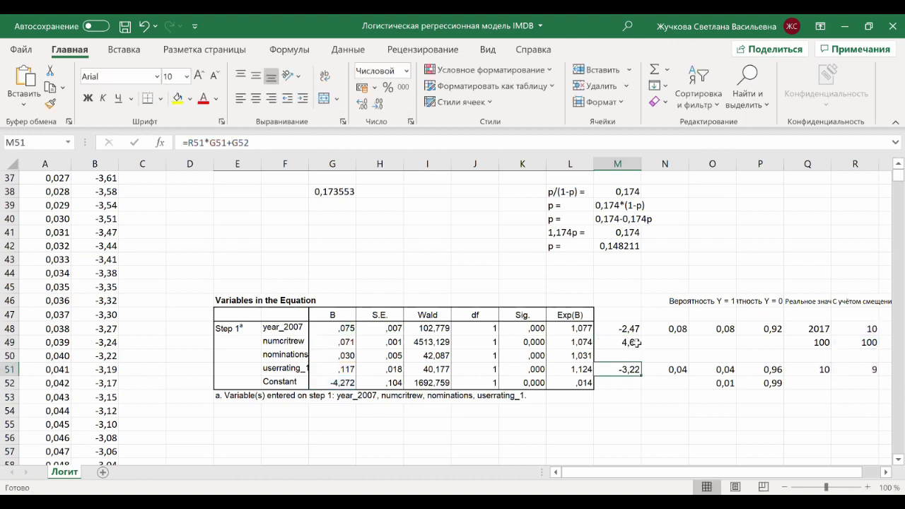
Fill the odds and probability formulas from N48:P48 down into N49:P49 of the numcritrew row.
{"action": "key", "text": "Up"}
{"action": "key", "text": "Up"}
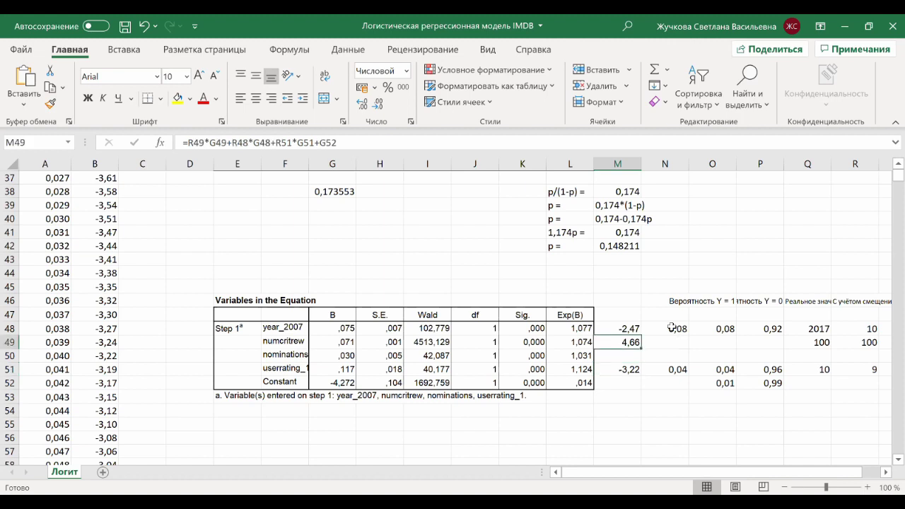
{"action": "left_click_drag", "start_coordinate": [671, 327], "coordinate": [762, 330]}
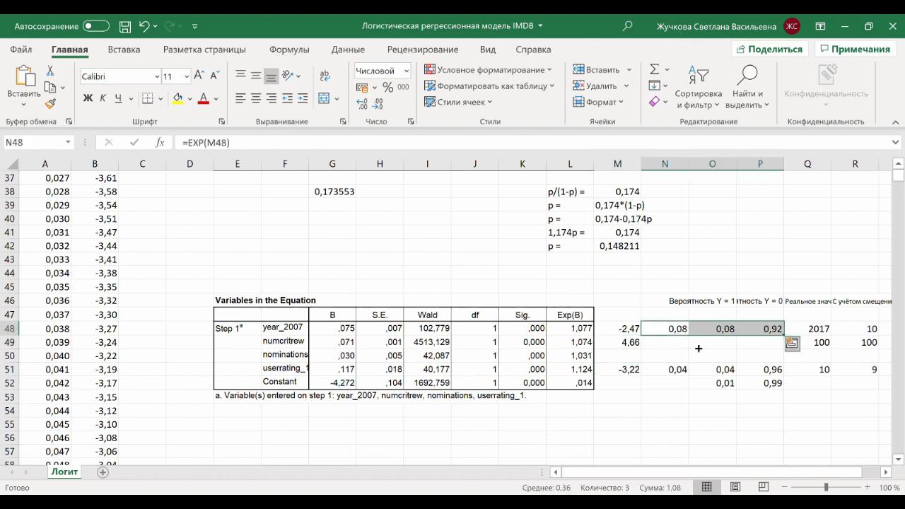
{"action": "key", "text": "shift+Down"}
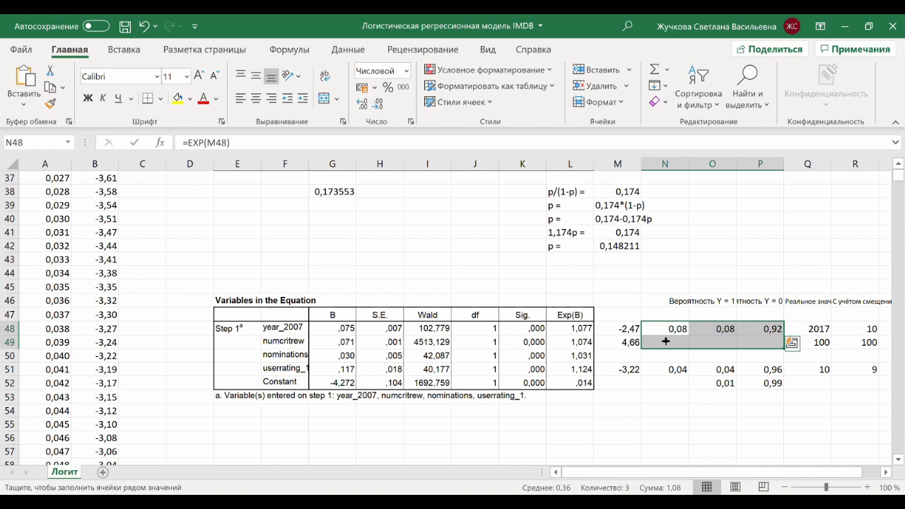
{"action": "left_click_drag", "start_coordinate": [664, 340], "coordinate": [664, 340]}
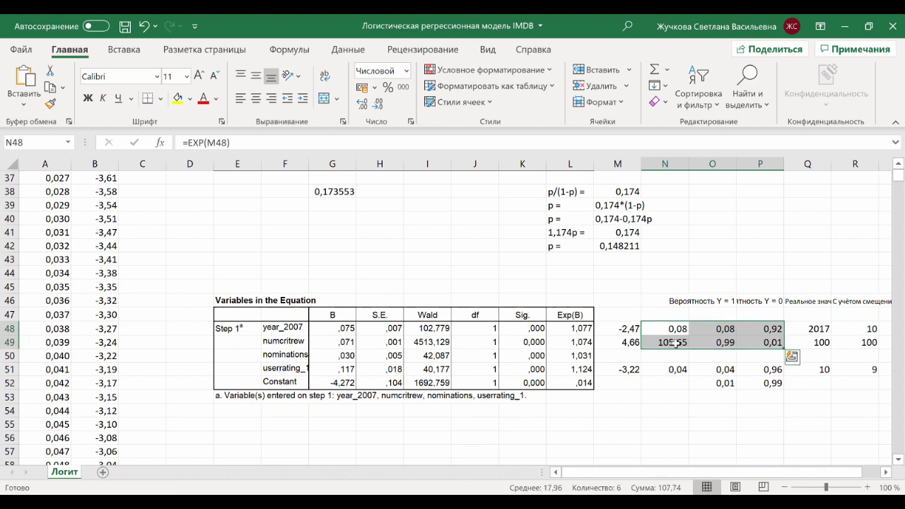
Examine the numcritrew row's odds, Y = 1 probability and logit together with the real predictor values in Q48, Q49 and Q51.
{"action": "left_click", "coordinate": [671, 341]}
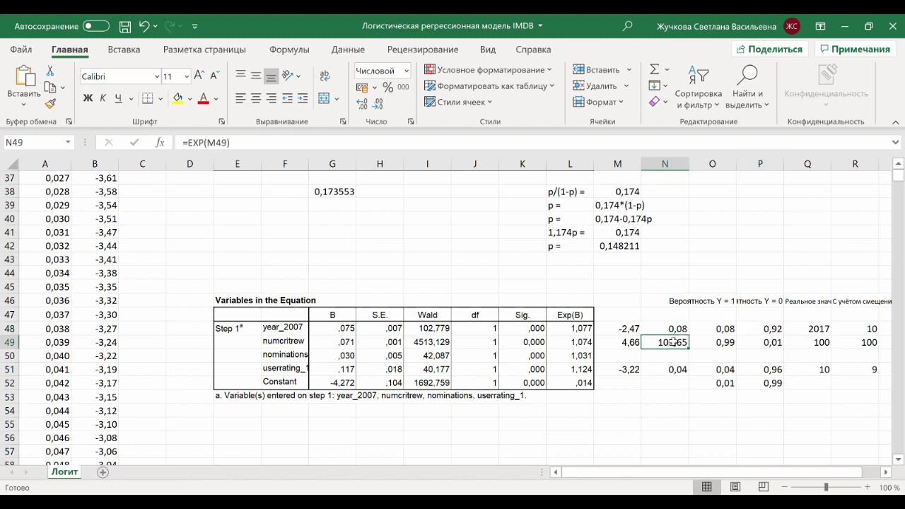
{"action": "left_click", "coordinate": [717, 341]}
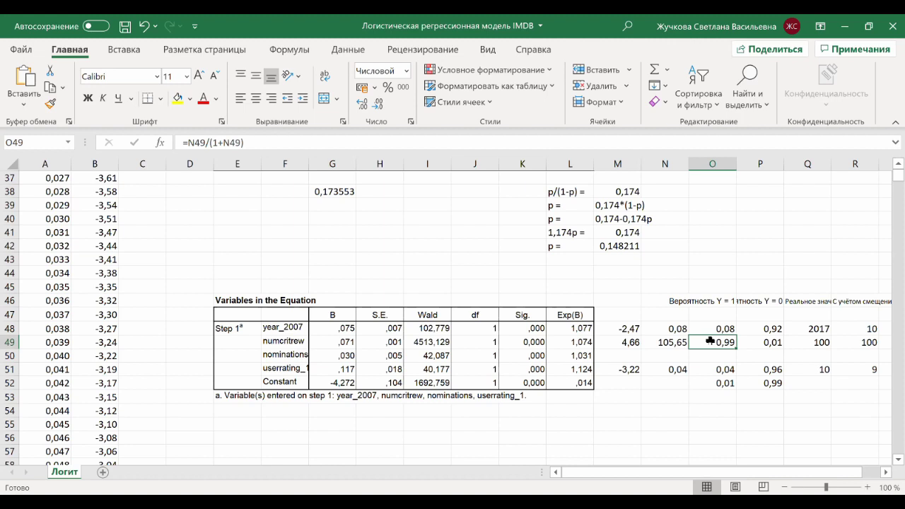
{"action": "left_click", "coordinate": [816, 327]}
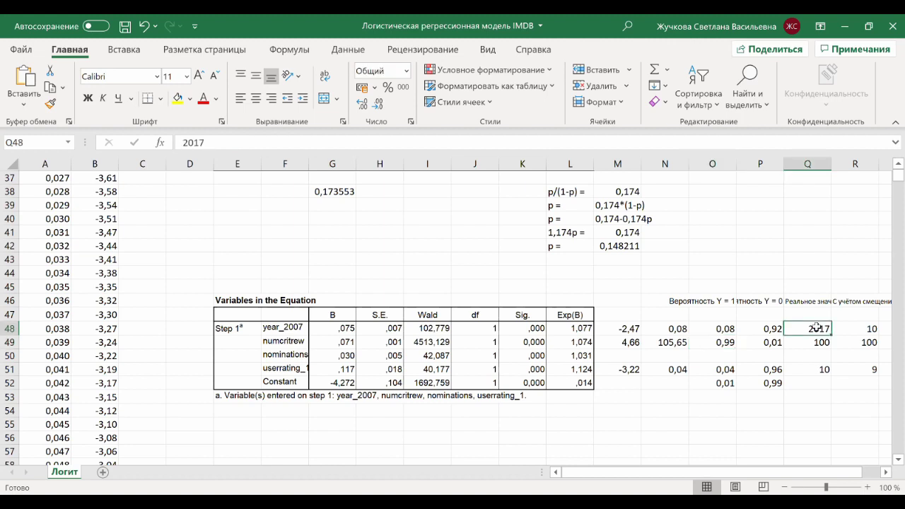
{"action": "left_click", "coordinate": [814, 344]}
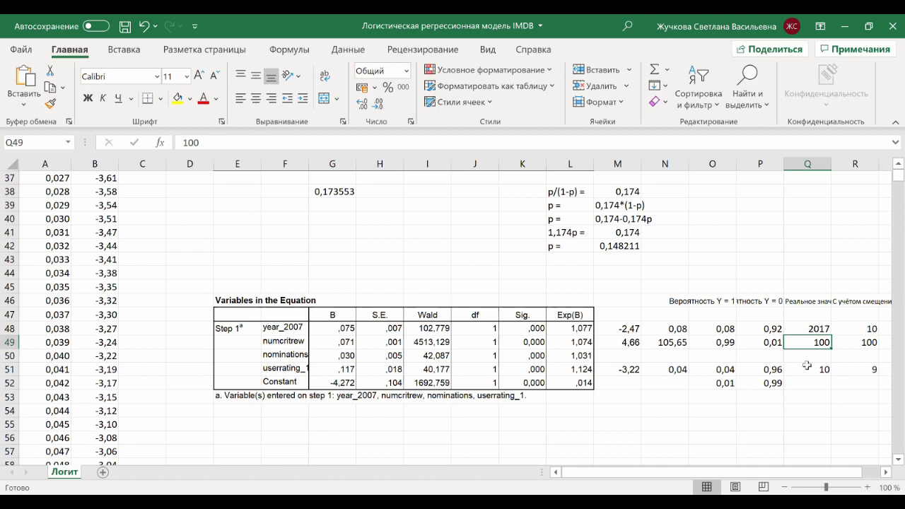
{"action": "left_click", "coordinate": [802, 373]}
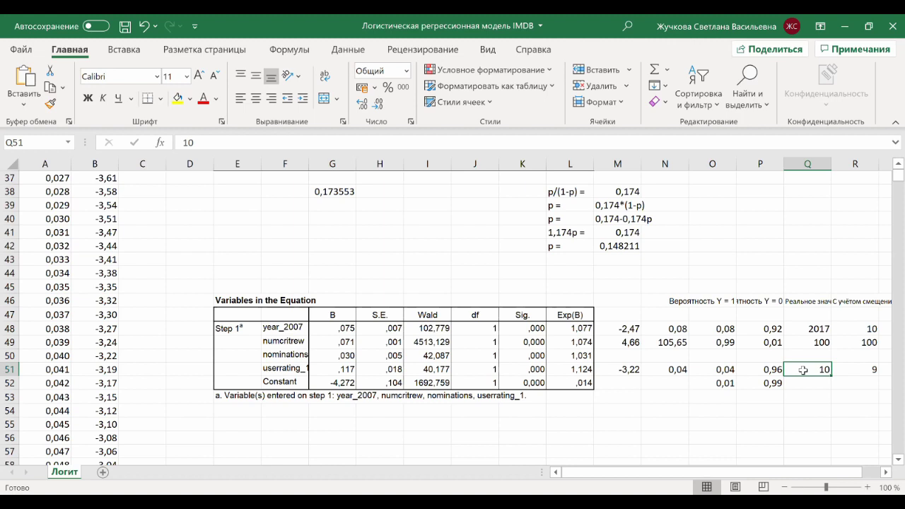
{"action": "left_click", "coordinate": [727, 342]}
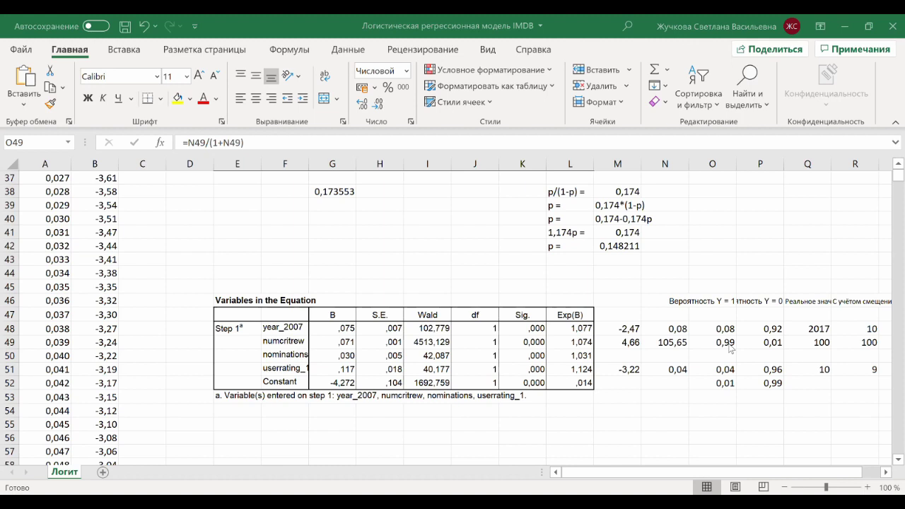
{"action": "left_click", "coordinate": [729, 344]}
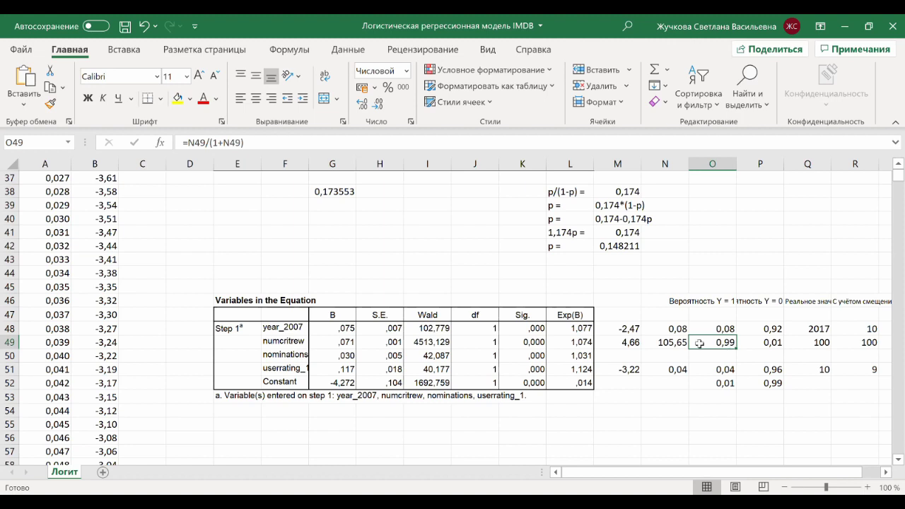
{"action": "left_click", "coordinate": [624, 343]}
Set both the shifted value in R49 and the real value in Q49 to 50, and check the logit in M49.
{"action": "left_click", "coordinate": [854, 344]}
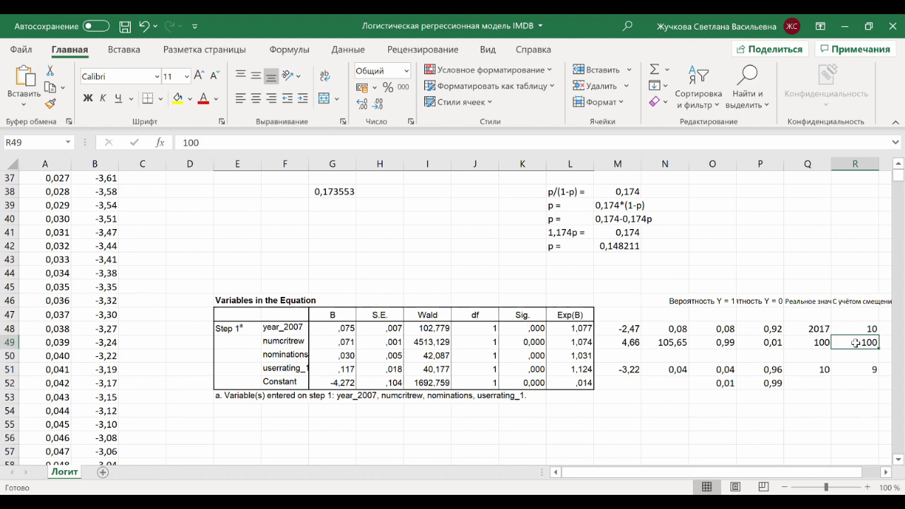
{"action": "type", "text": "50"}
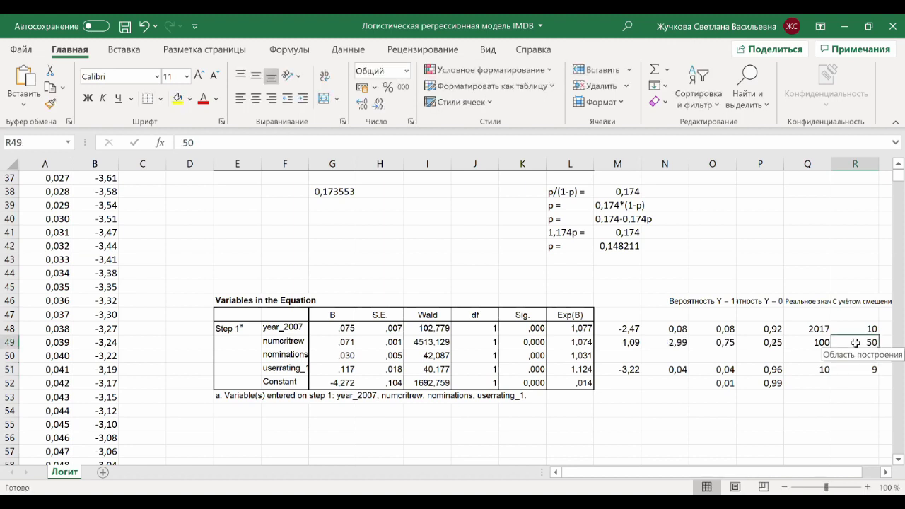
{"action": "key", "text": "Left"}
{"action": "key", "text": "F2"}
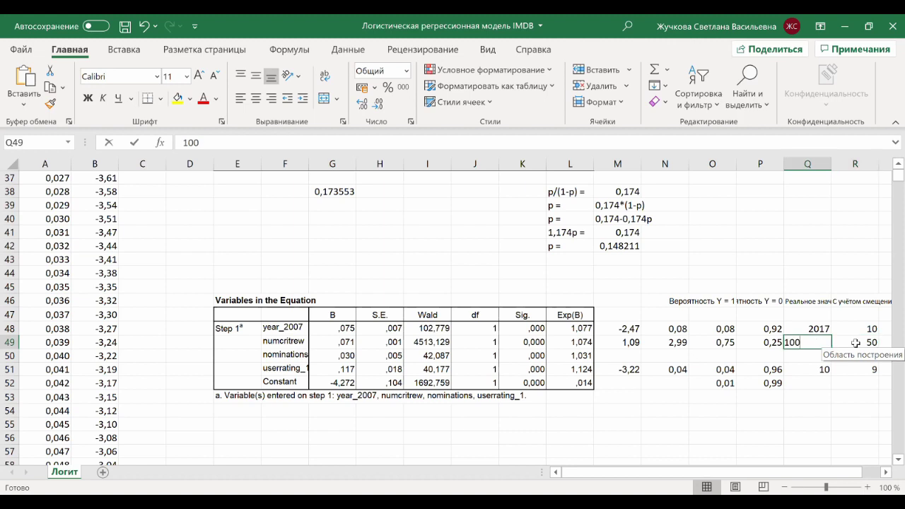
{"action": "key", "text": "Return"}
{"action": "left_click", "coordinate": [855, 343]}
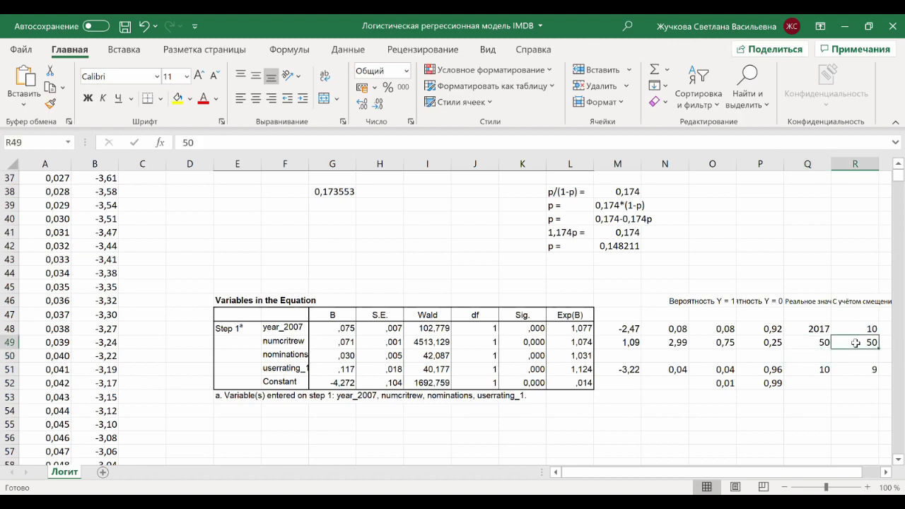
{"action": "left_click", "coordinate": [620, 342]}
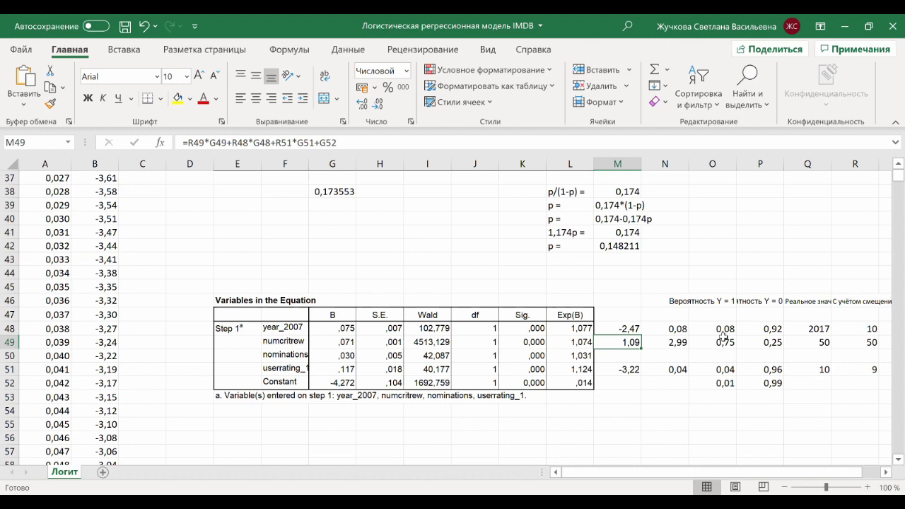
Link the shifted values to the real ones with =Q48-2007 in R48 and =Q49 in R49.
{"action": "left_click", "coordinate": [855, 329]}
{"action": "type", "text": "="}
{"action": "left_click", "coordinate": [814, 328]}
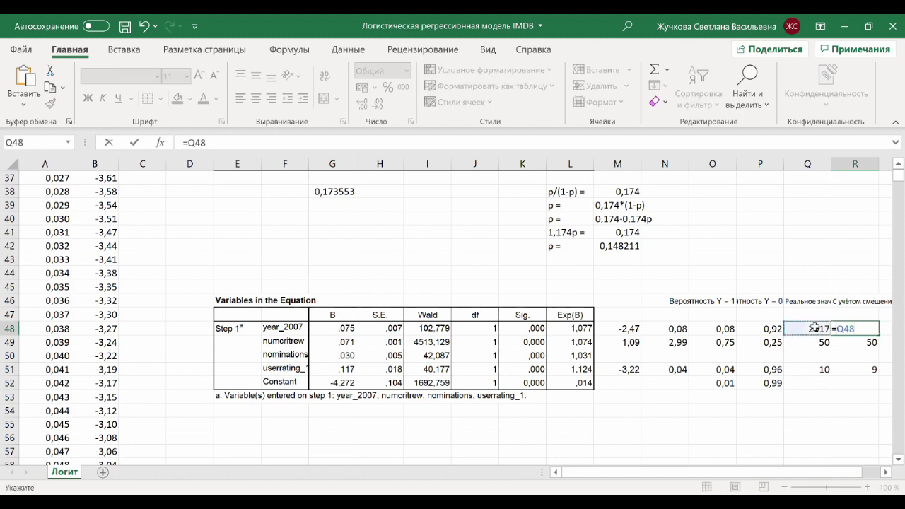
{"action": "type", "text": "-2007"}
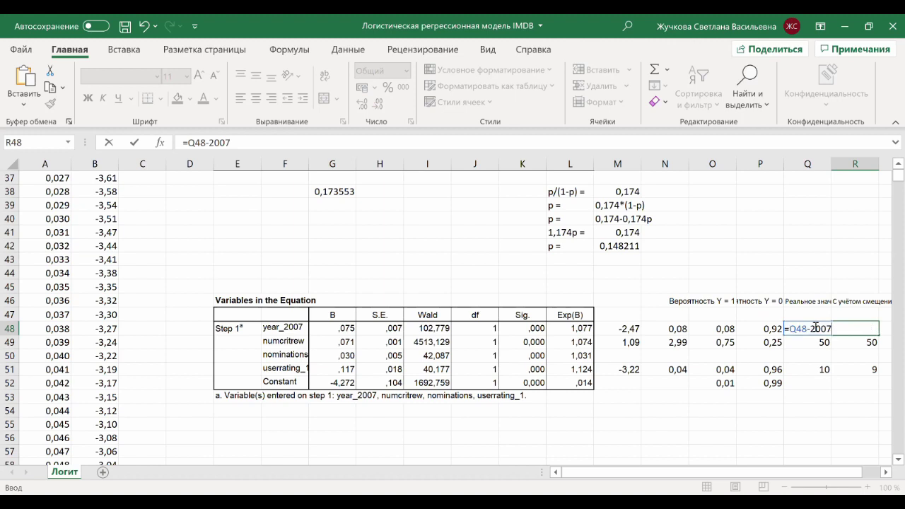
{"action": "key", "text": "Return"}
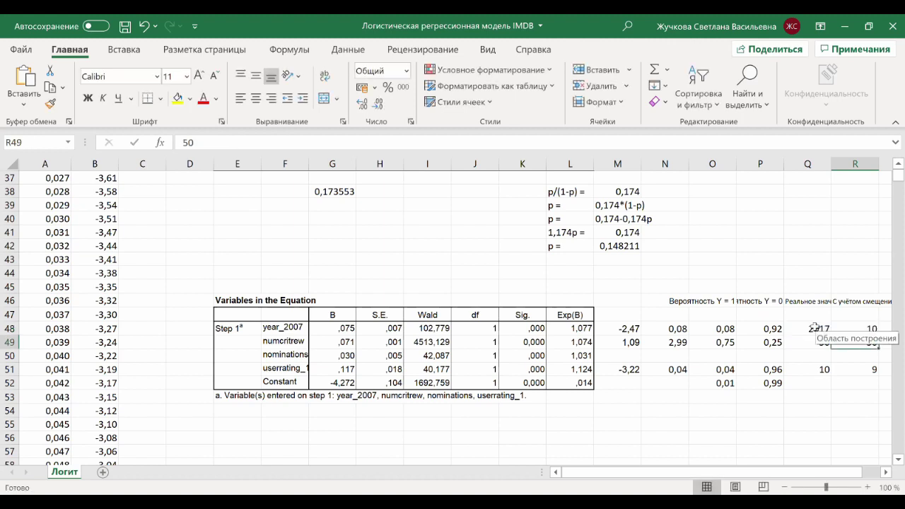
{"action": "type", "text": "="}
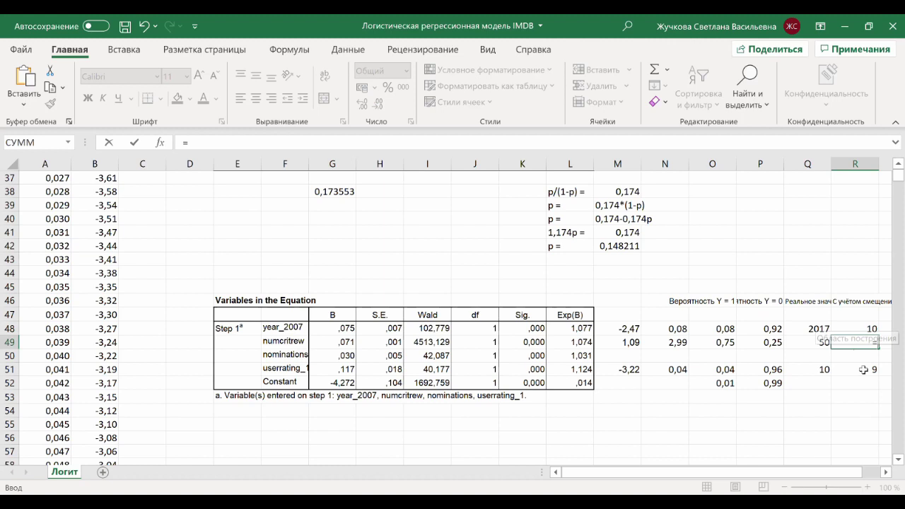
{"action": "key", "text": "Left"}
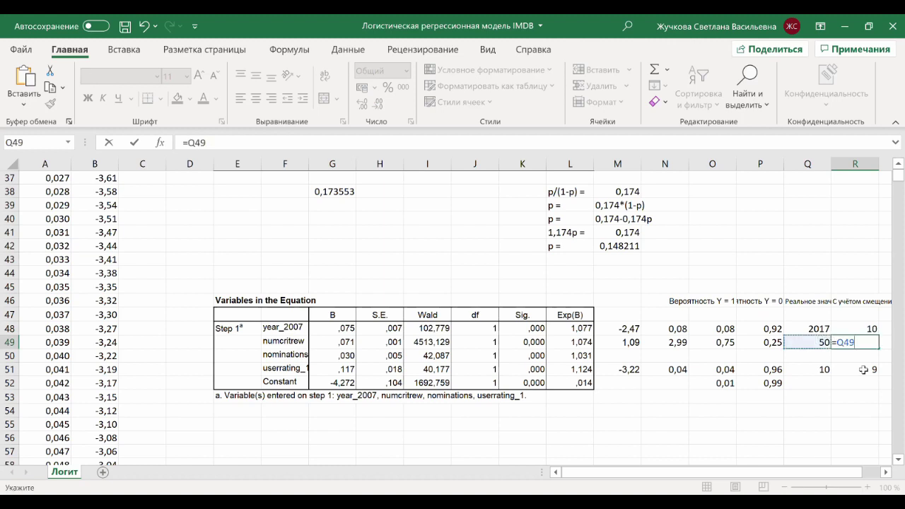
{"action": "key", "text": "Return"}
Calculate the shifted userrating_1 value in R51 with the formula =Q51-1.
{"action": "left_click", "coordinate": [863, 369]}
{"action": "type", "text": "="}
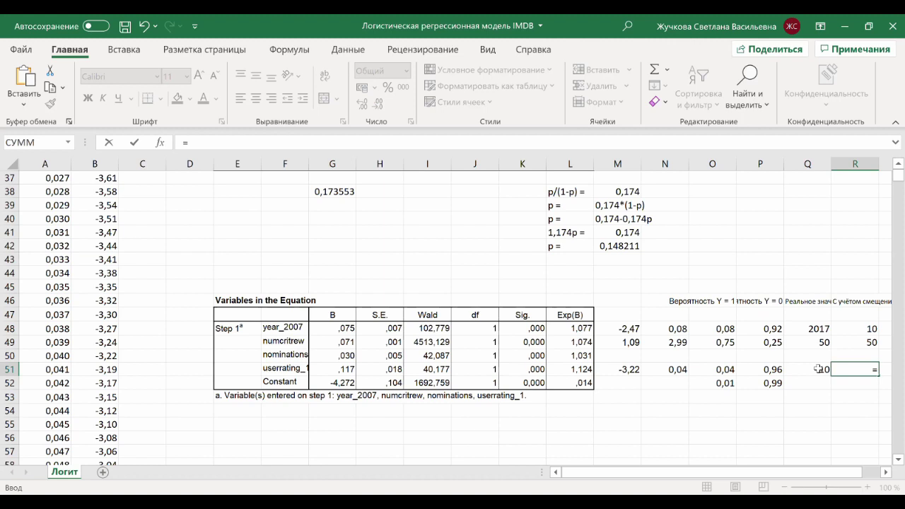
{"action": "left_click", "coordinate": [817, 368]}
{"action": "type", "text": "-1"}
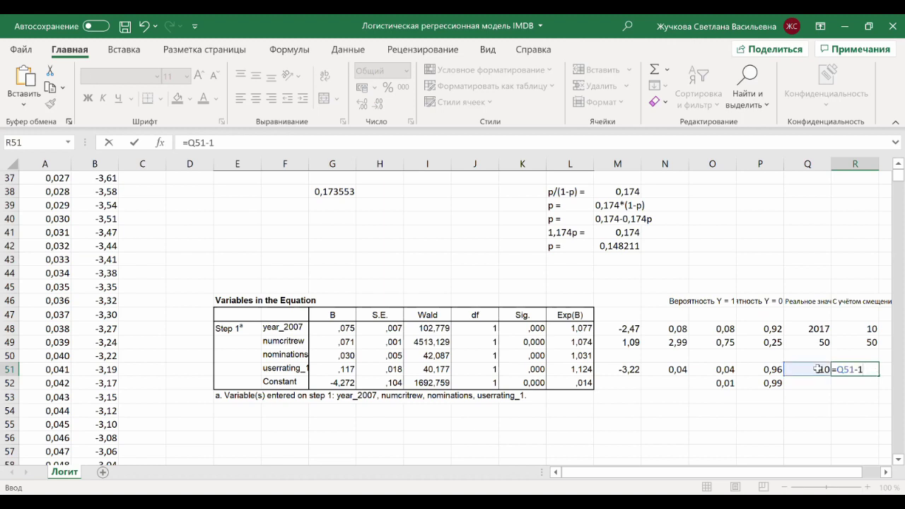
{"action": "key", "text": "Return"}
Set the real numcritrew value in Q49 to 25 and check the recalculated logit in M49.
{"action": "key", "text": "Up"}
{"action": "key", "text": "Left"}
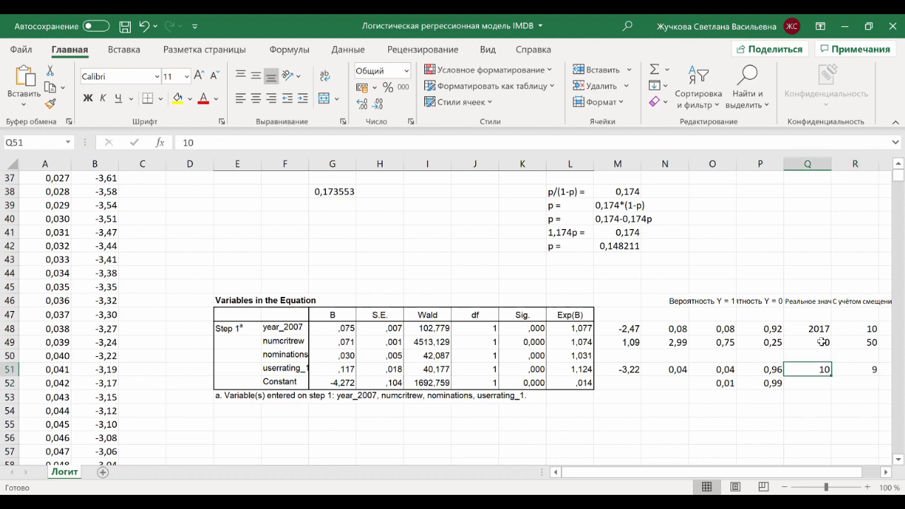
{"action": "left_click", "coordinate": [822, 341]}
{"action": "double_click", "coordinate": [823, 341]}
{"action": "key", "text": "BackSpace"}
{"action": "key", "text": "BackSpace"}
{"action": "type", "text": "25"}
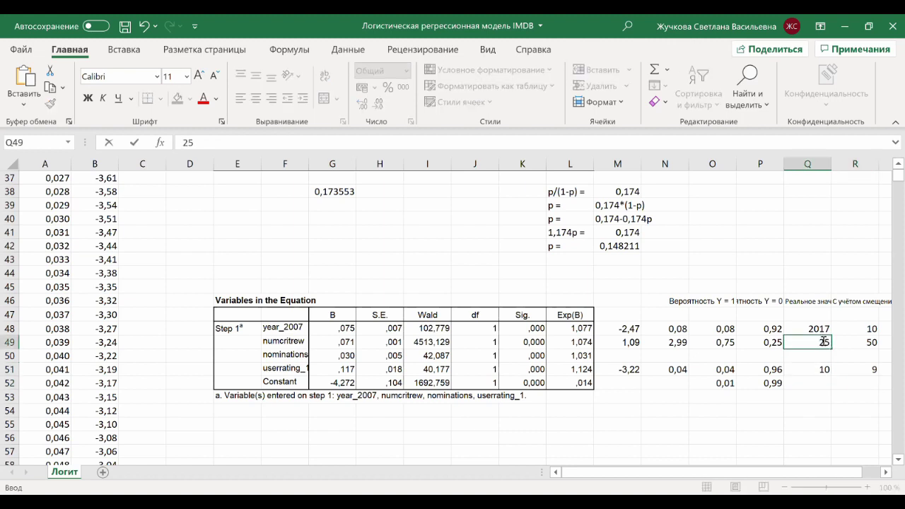
{"action": "key", "text": "Return"}
{"action": "key", "text": "Down"}
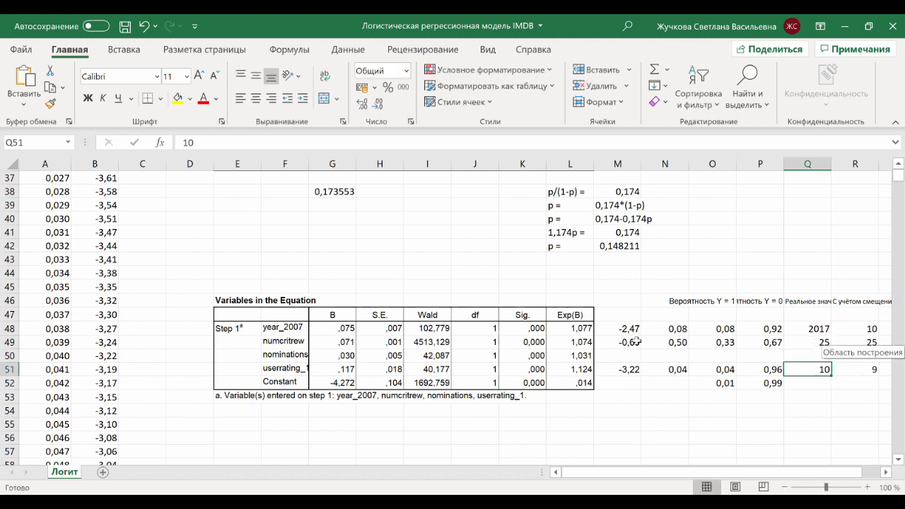
{"action": "key", "text": "Up"}
{"action": "key", "text": "Up"}
{"action": "key", "text": "Left"}
{"action": "key", "text": "Left"}
{"action": "key", "text": "Left"}
{"action": "key", "text": "Left"}
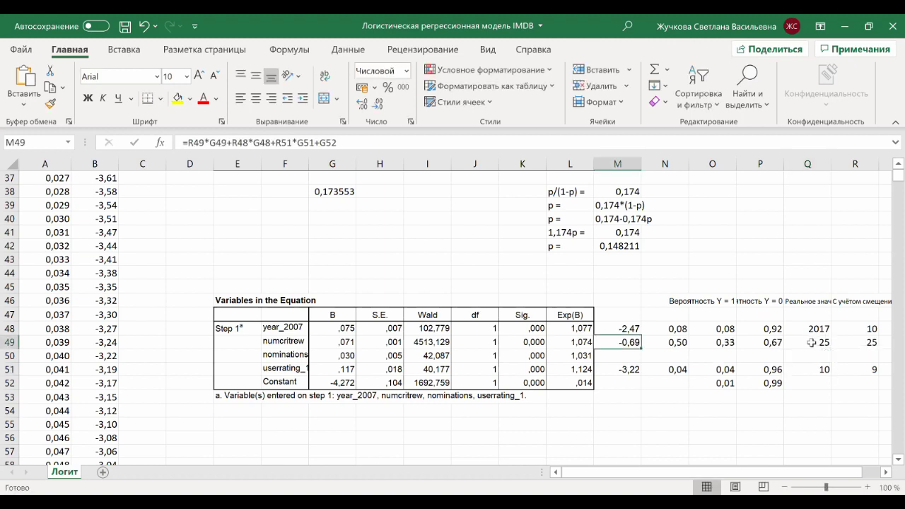
Set the real numcritrew value in Q49 to 35 and check the probabilities of Y = 1 and Y = 0 in O49:P49.
{"action": "left_click", "coordinate": [812, 342]}
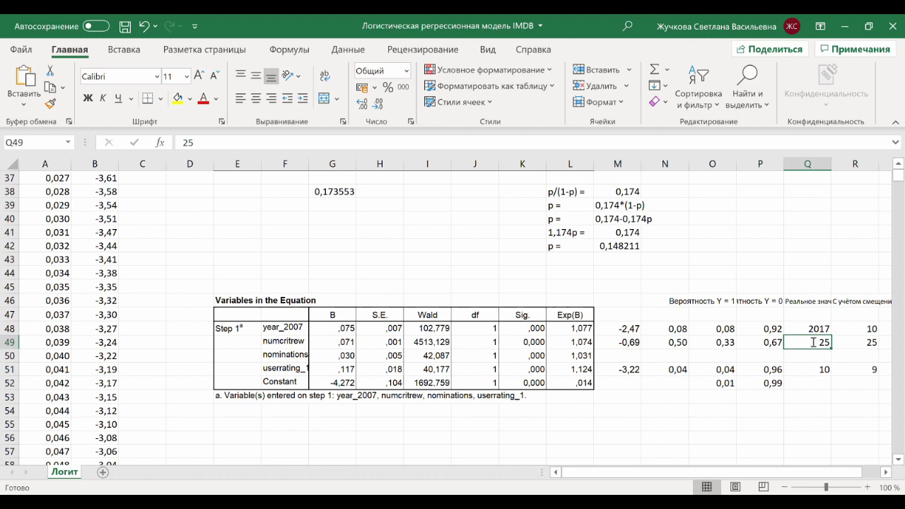
{"action": "type", "text": "35"}
{"action": "key", "text": "Return"}
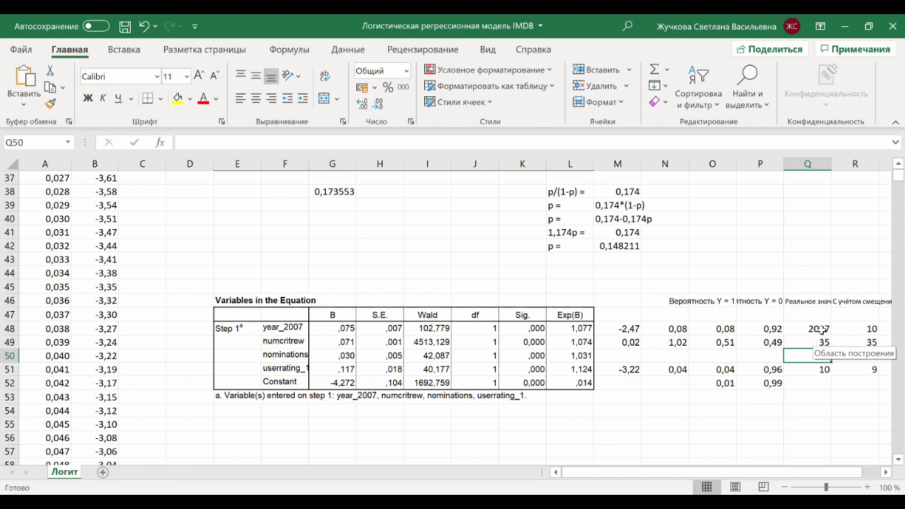
{"action": "left_click", "coordinate": [821, 329]}
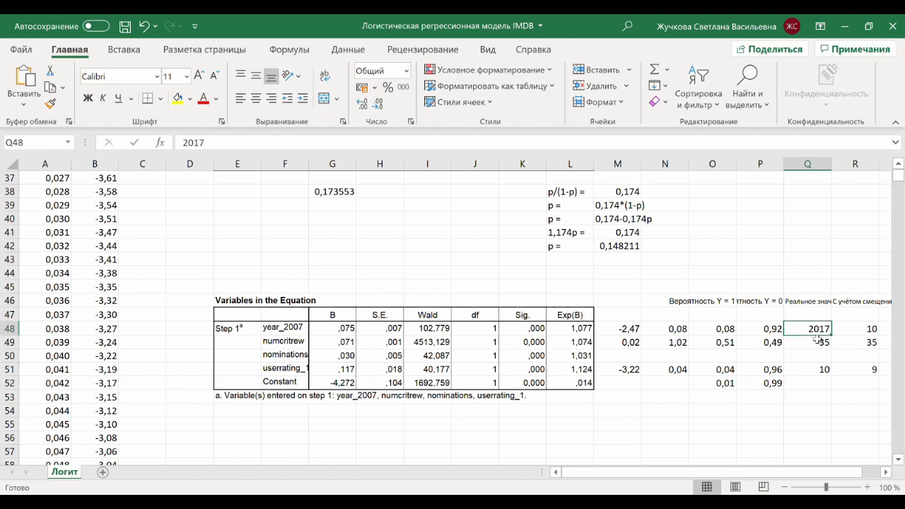
{"action": "left_click", "coordinate": [818, 341]}
{"action": "left_click", "coordinate": [808, 369]}
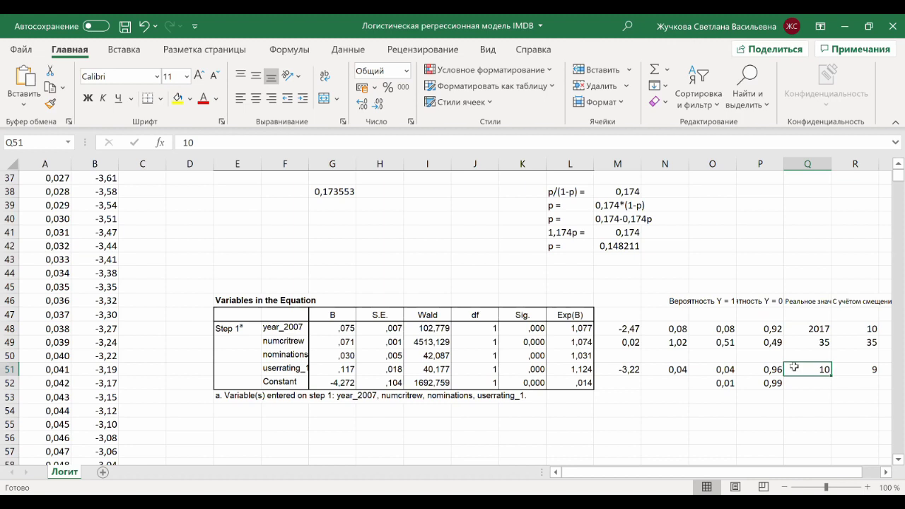
{"action": "left_click", "coordinate": [724, 344]}
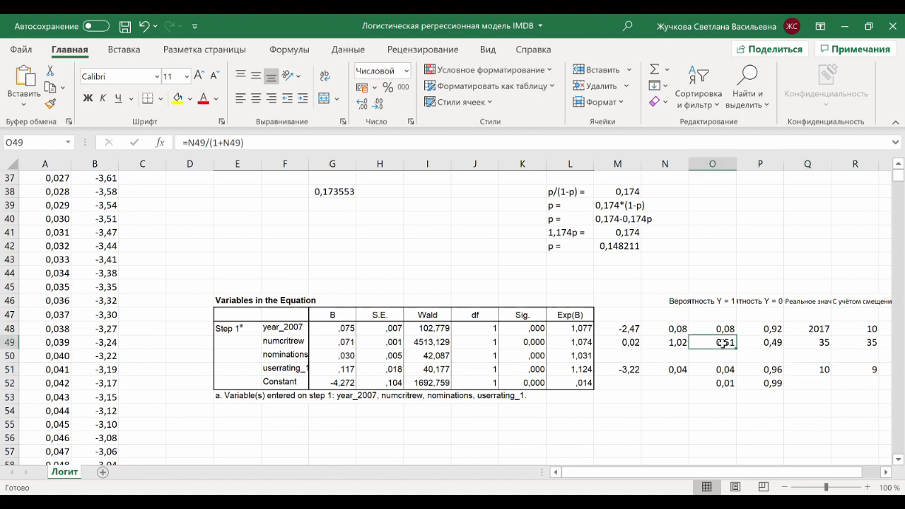
{"action": "left_click", "coordinate": [766, 343]}
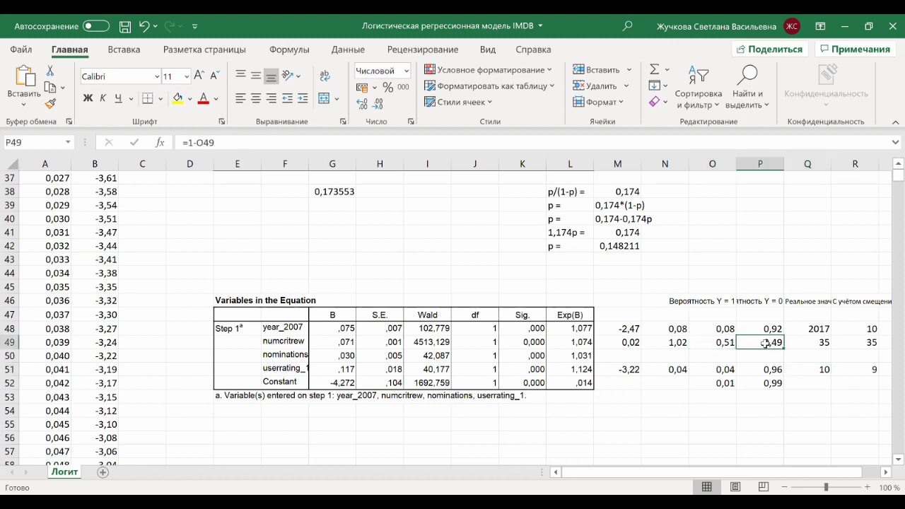
{"action": "left_click", "coordinate": [725, 343]}
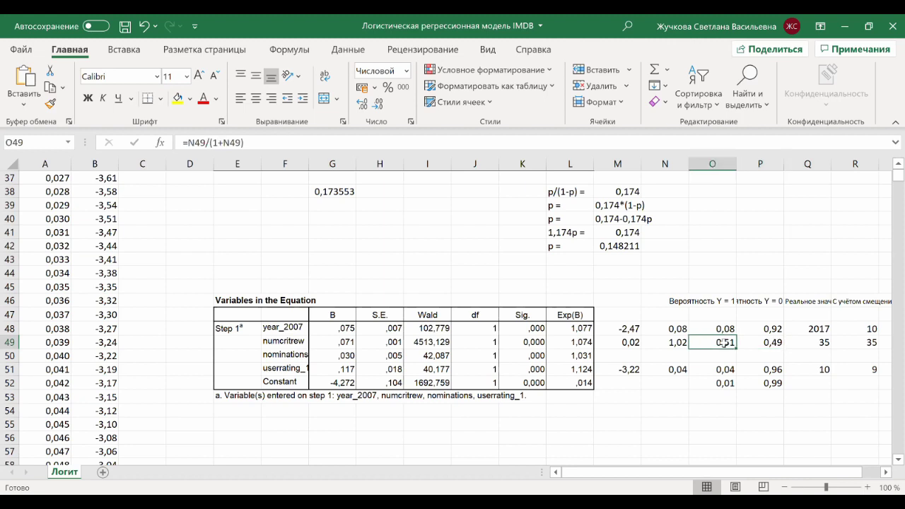